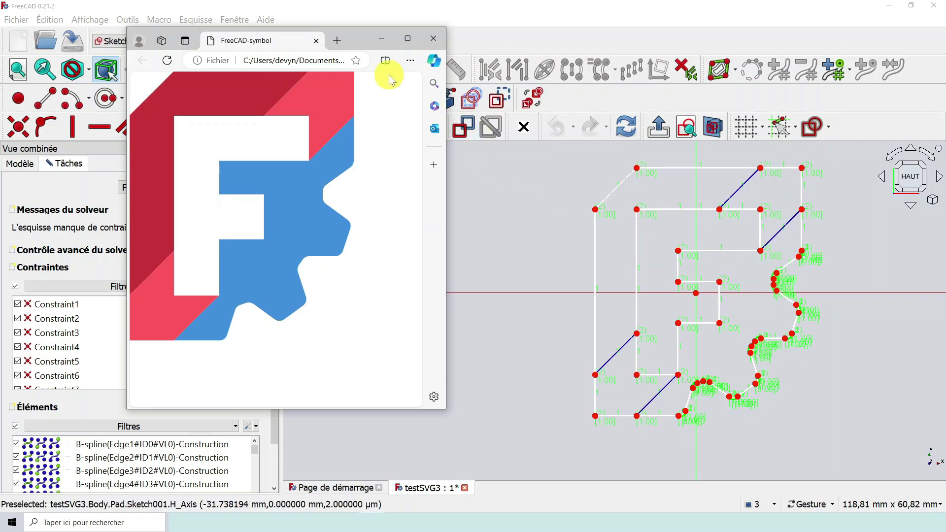
- Close the logo preview window, discard the testSVG3 document without saving, and close the start page
drag(363, 47, 407, 80)
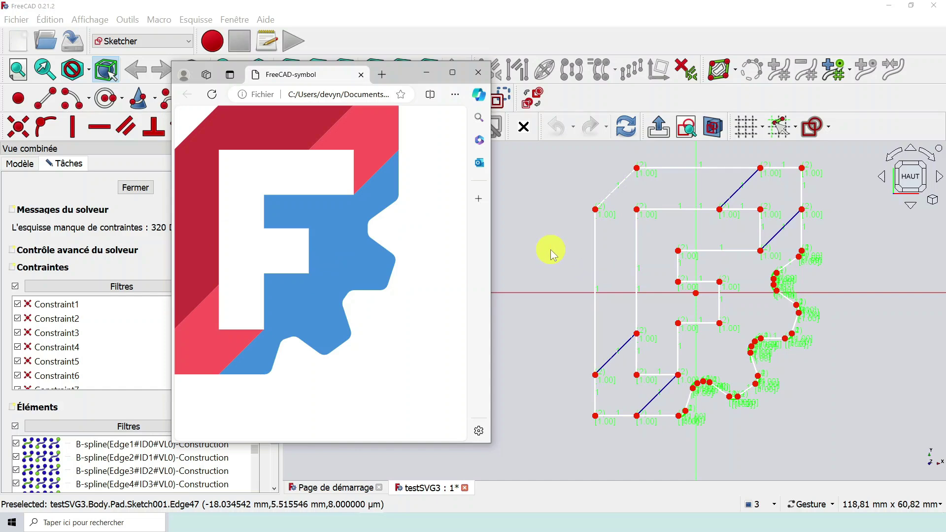
click(480, 74)
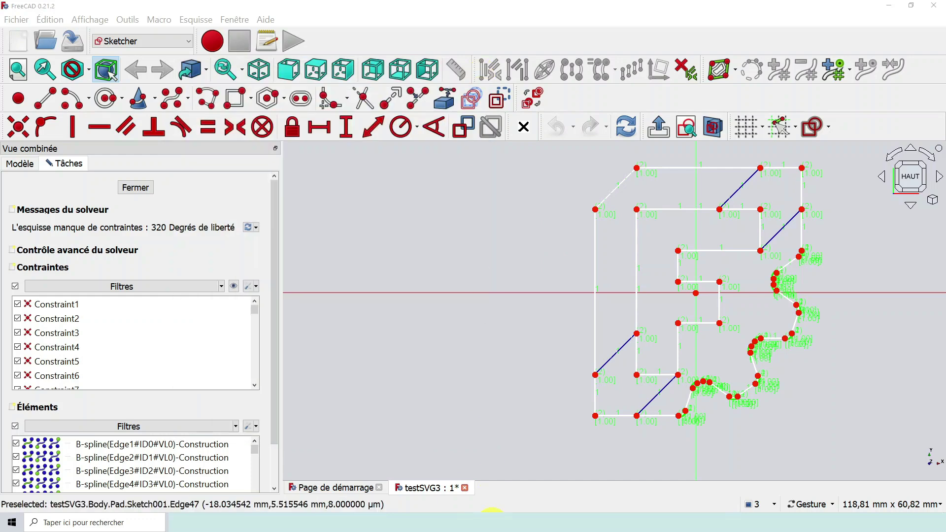
click(465, 487)
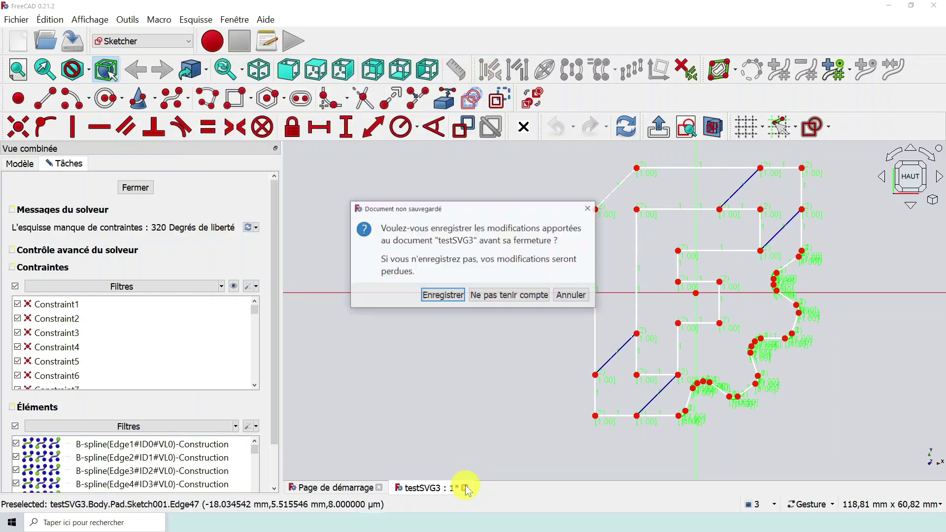
click(509, 294)
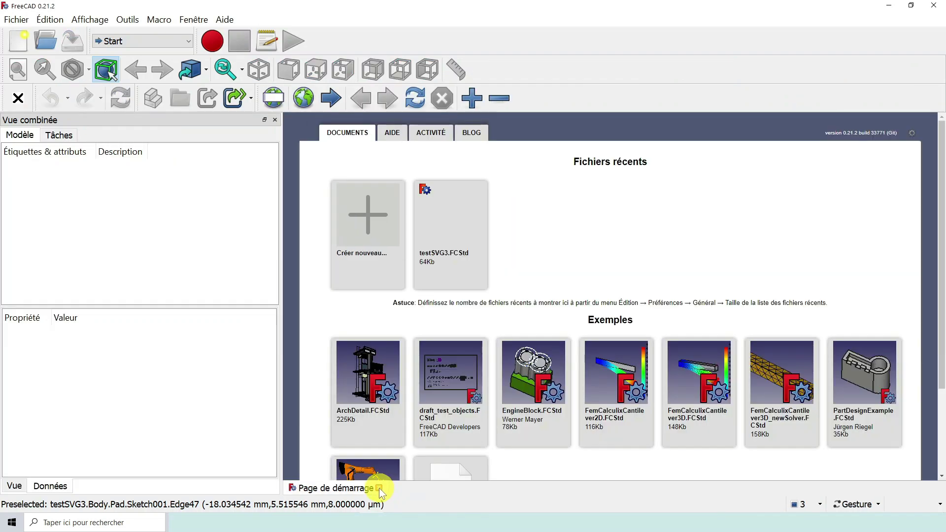
click(379, 488)
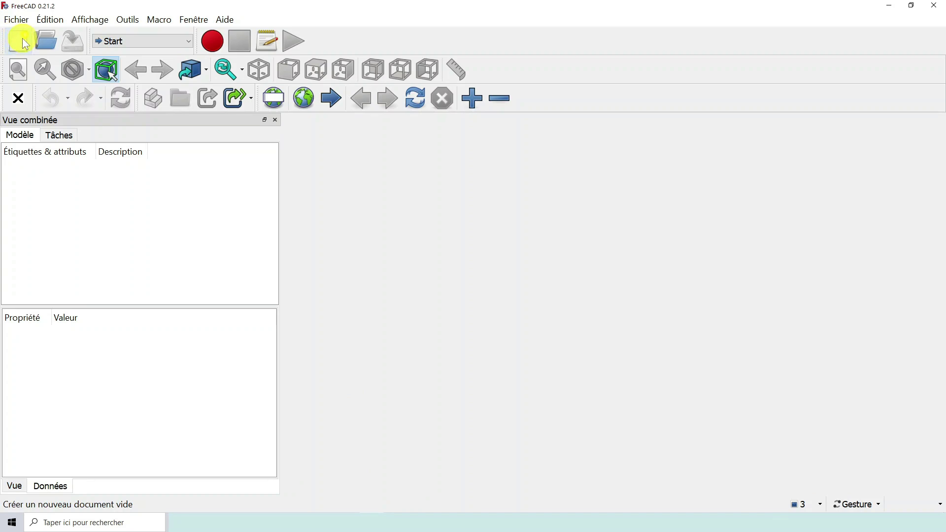
- Create a new document and save it as svgEsquisse in the "Comment convertir un svg esquisse FreeCAD" folder
click(22, 38)
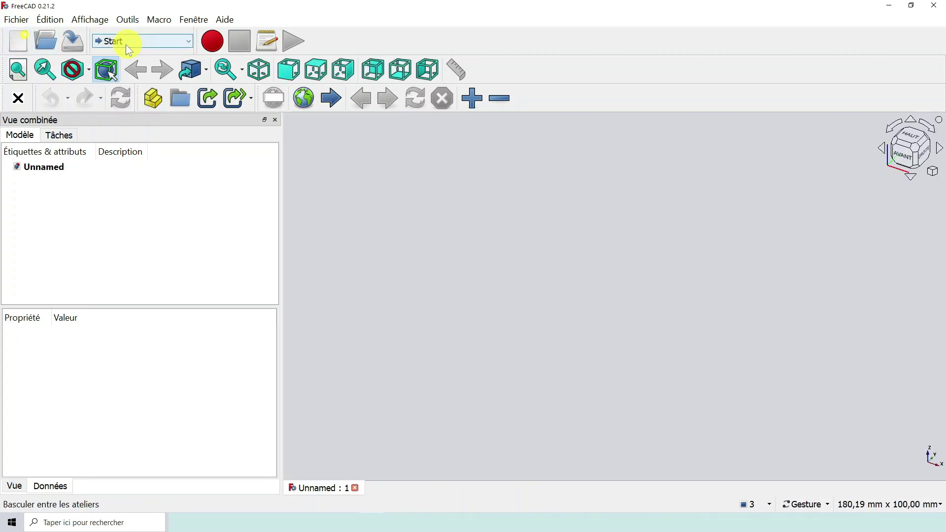
click(80, 39)
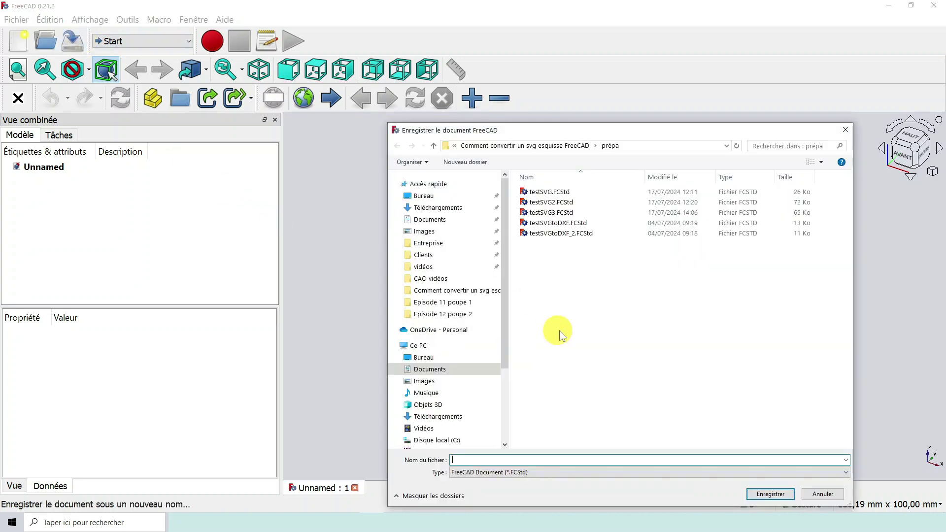
click(432, 146)
click(517, 459)
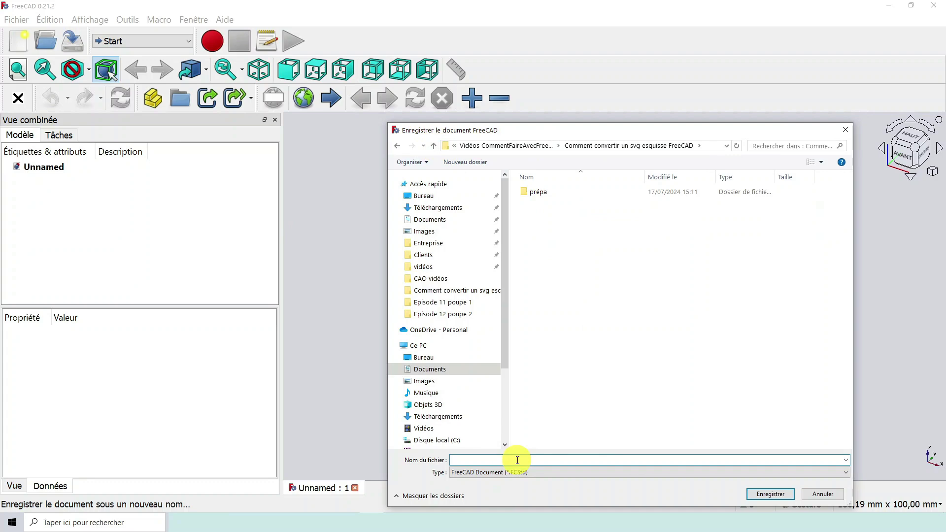
text(svgEsquisse)
key(Return)
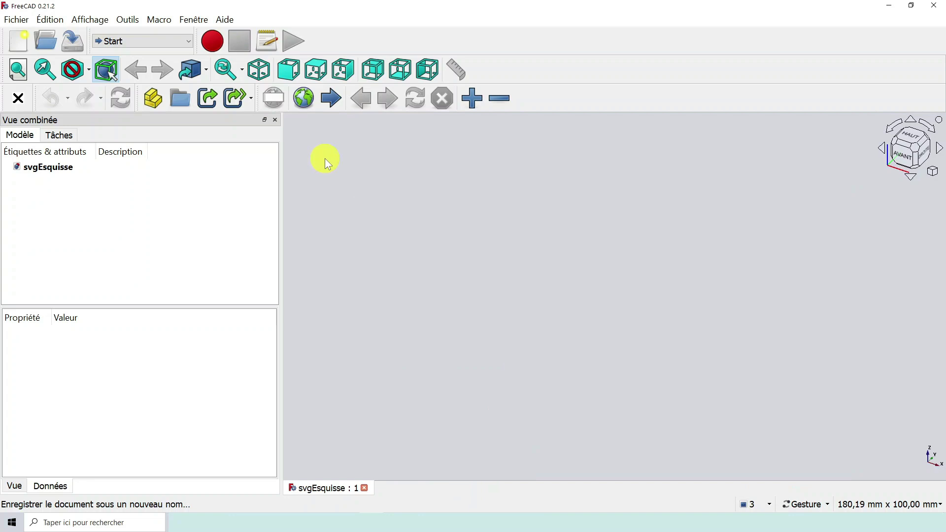
- Switch to the Part Design workbench, create a new body, and show the model tree
click(187, 40)
click(141, 130)
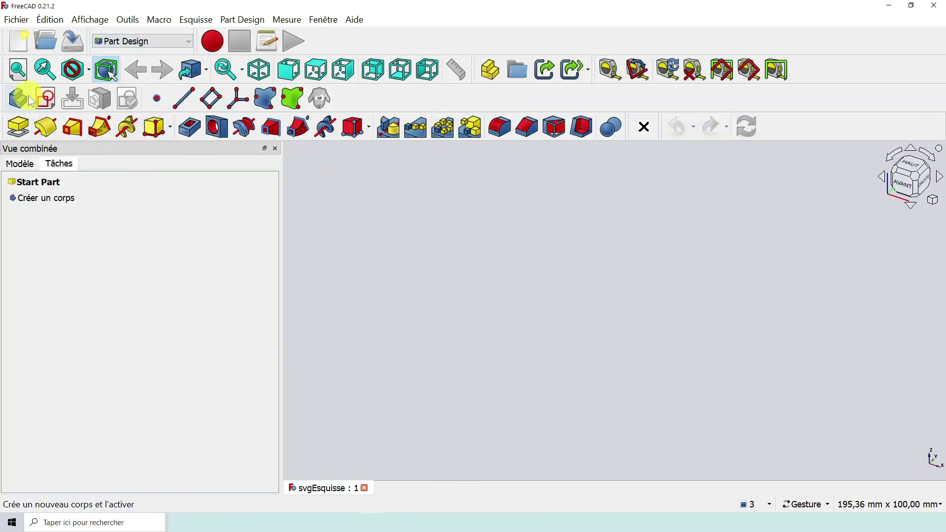
click(22, 96)
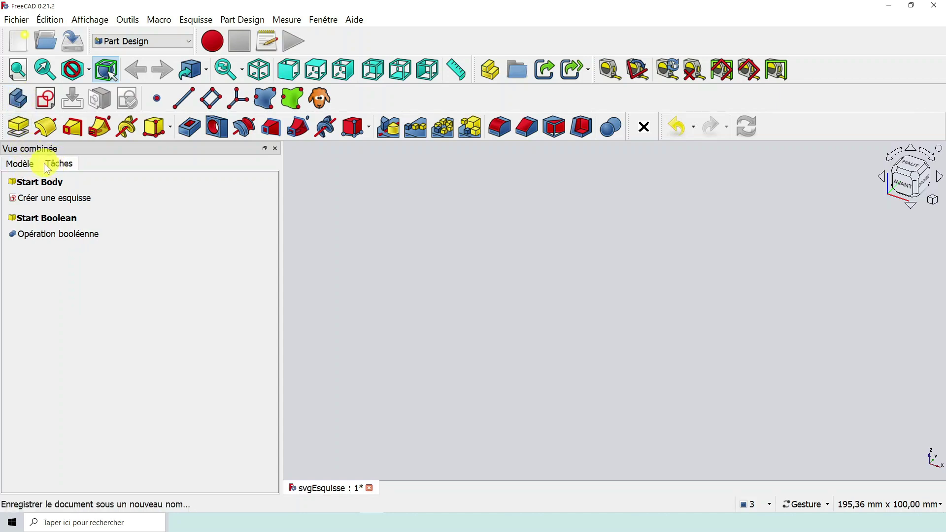
click(28, 162)
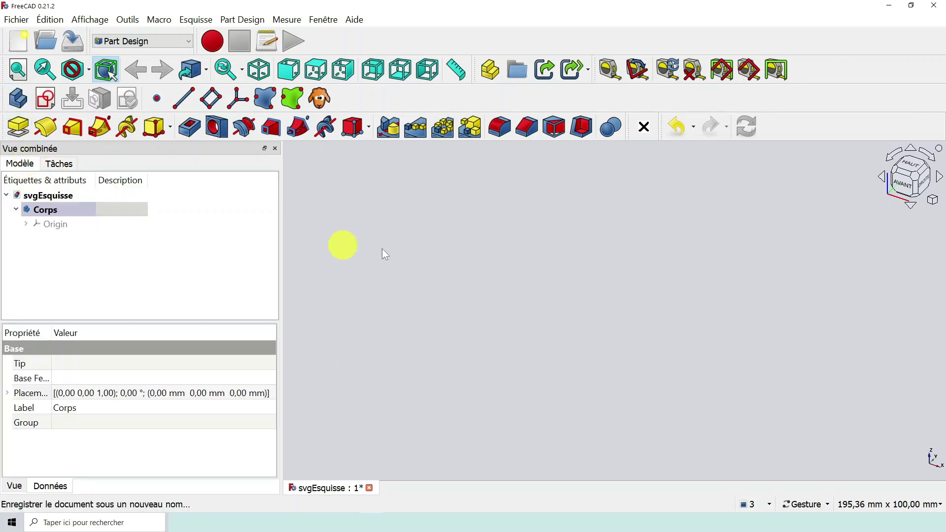
- Import FreeCAD-symbol.svg as geometry (importSVG) using 96 dpi
click(23, 22)
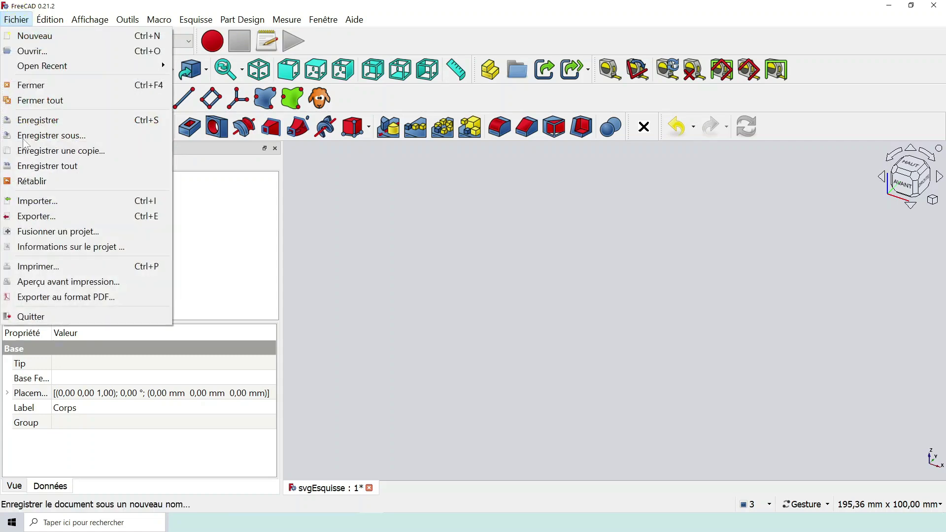
click(42, 203)
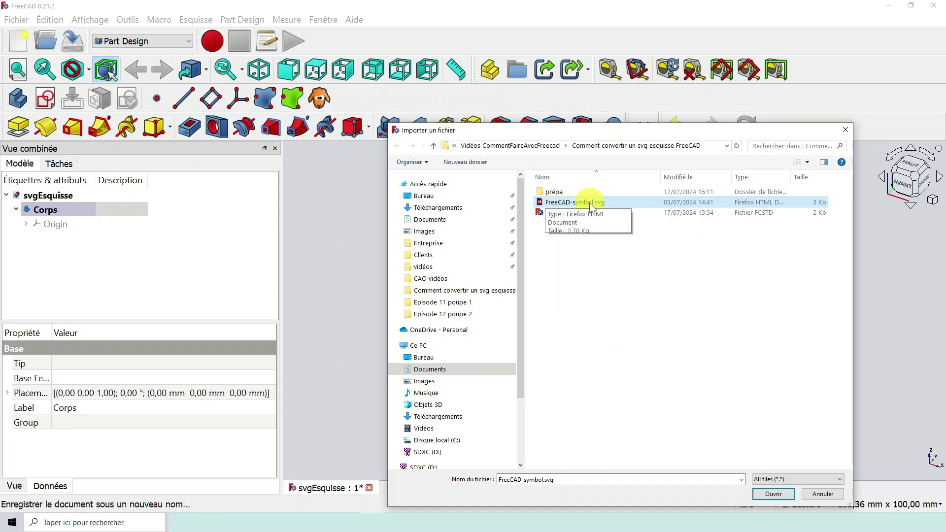
click(765, 495)
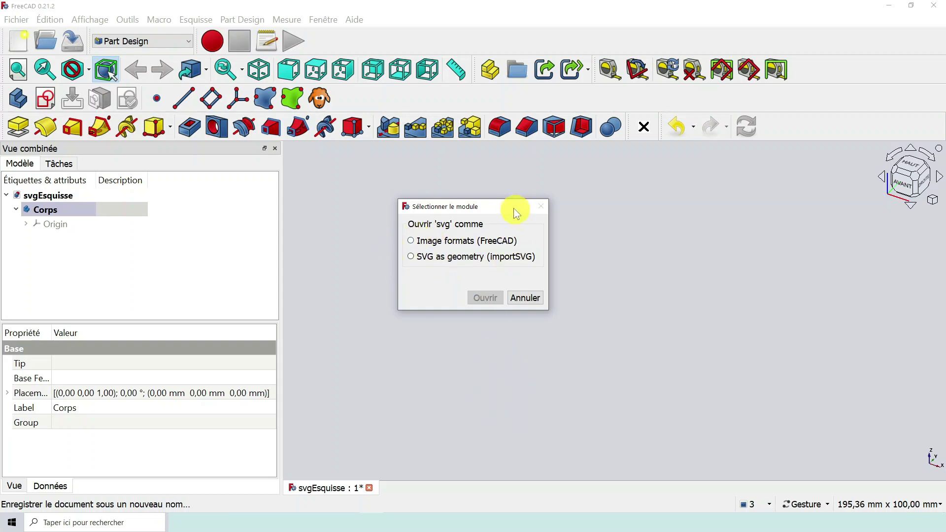
click(412, 257)
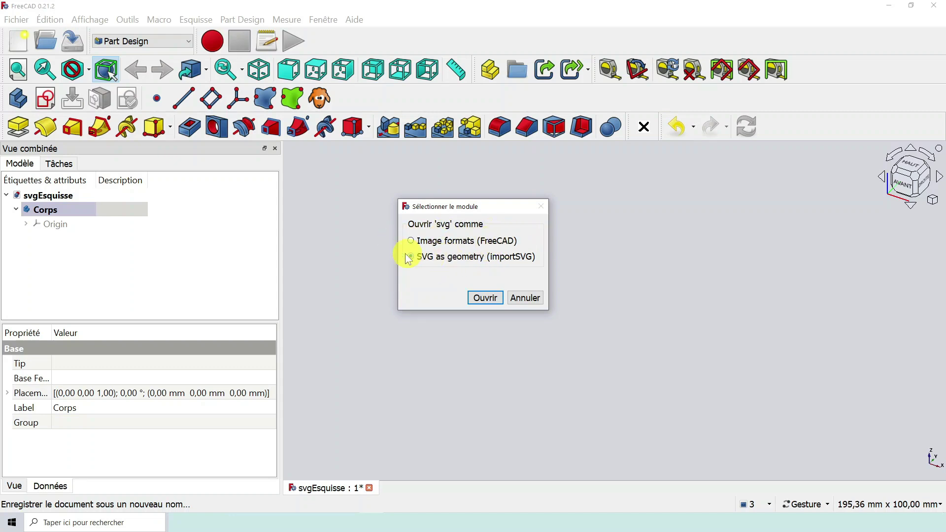
click(486, 297)
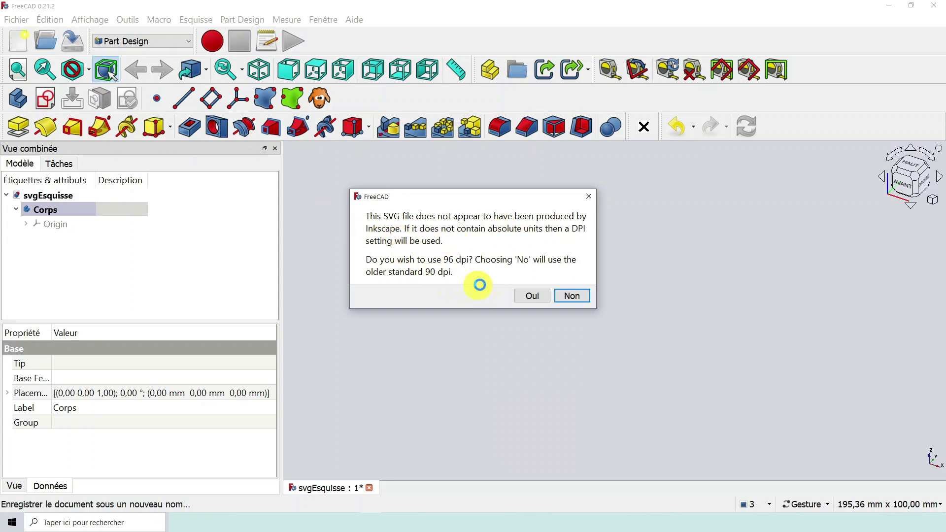
click(532, 296)
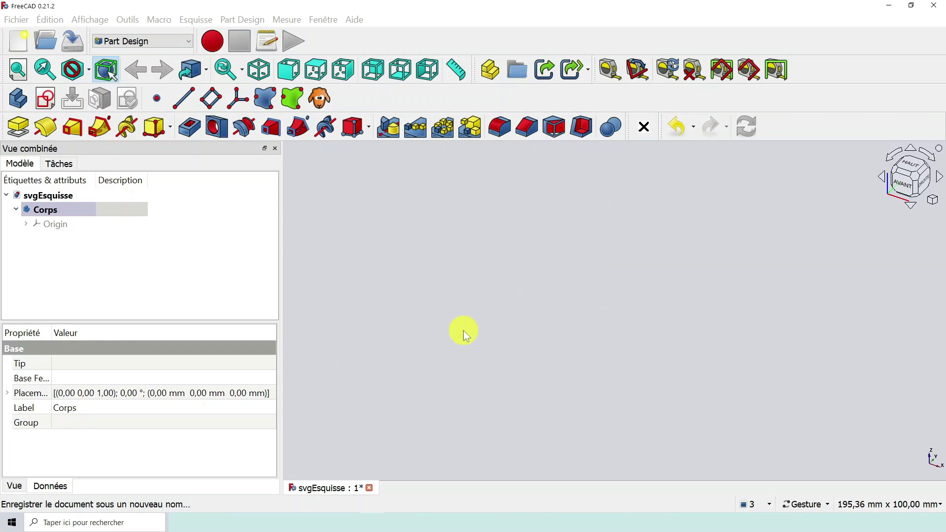
- Examine the imported logo's faces from above, both up close and as a whole
drag(431, 258, 428, 306)
drag(563, 296, 629, 289)
mouse_move(432, 298)
mouse_down()
mouse_move(468, 281)
mouse_move(509, 302)
mouse_move(423, 295)
mouse_up()
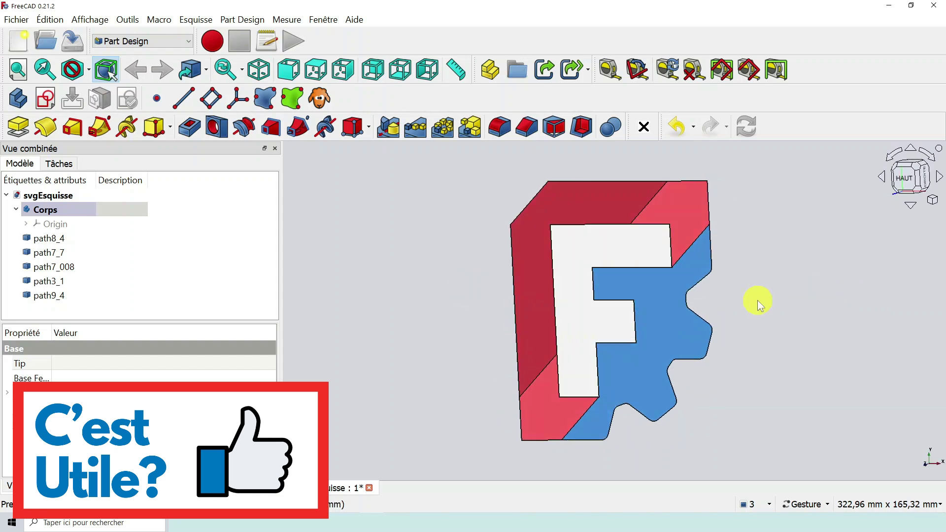
scroll(631, 280, up, 3)
scroll(612, 261, up, 5)
scroll(489, 371, up, 2)
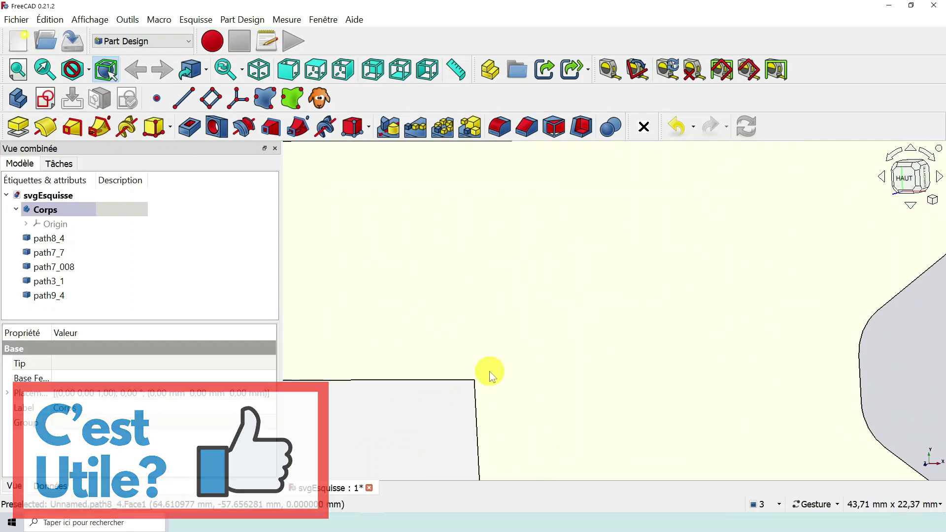
scroll(489, 371, down, 12)
scroll(427, 375, up, 6)
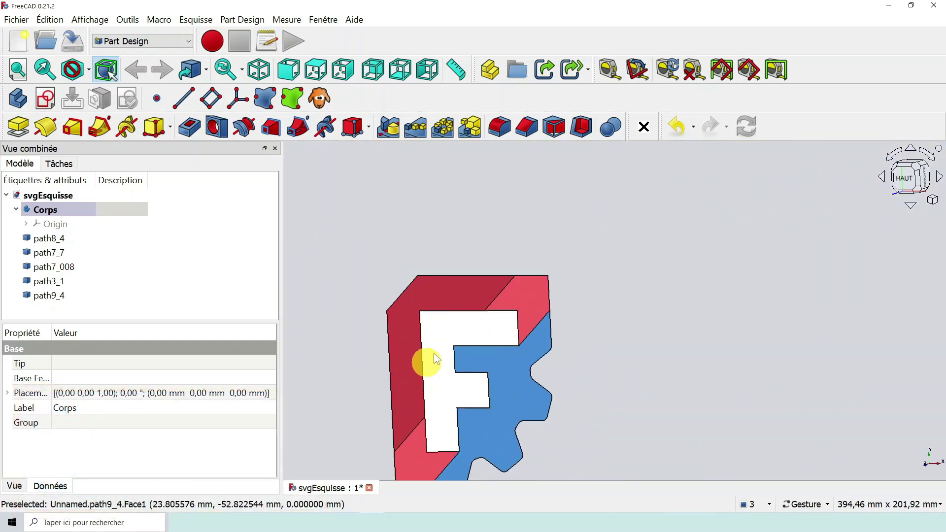
scroll(525, 314, down, 3)
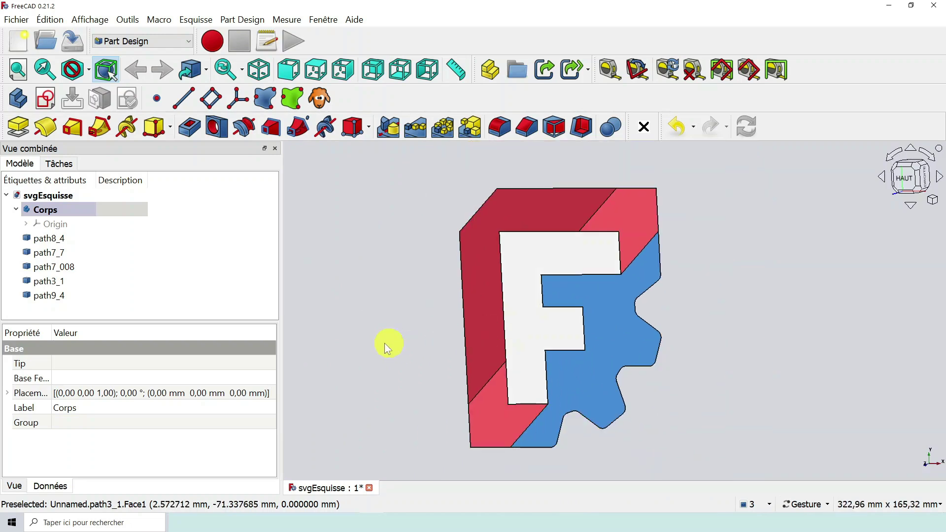
drag(384, 343, 413, 340)
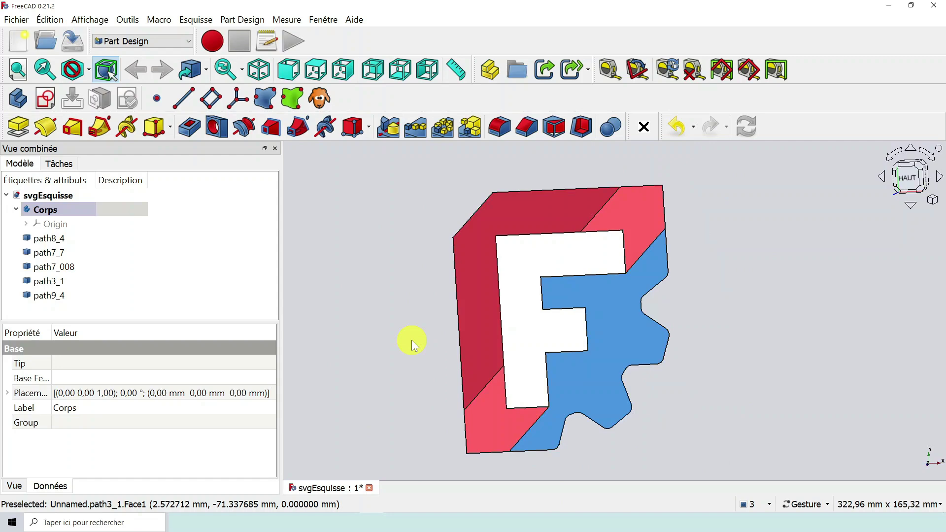
- Check which logo regions the first imported paths represent, briefly hiding path8_4 and showing it again
click(80, 215)
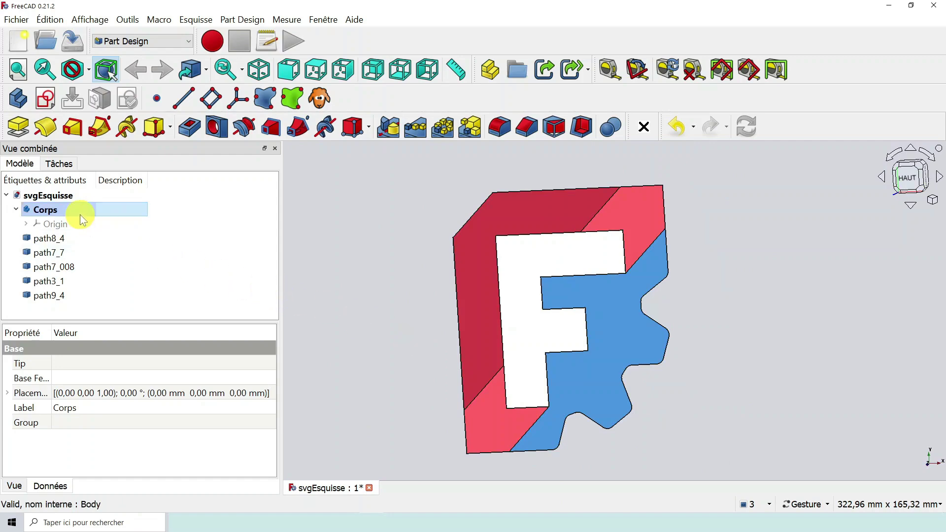
click(64, 237)
click(51, 253)
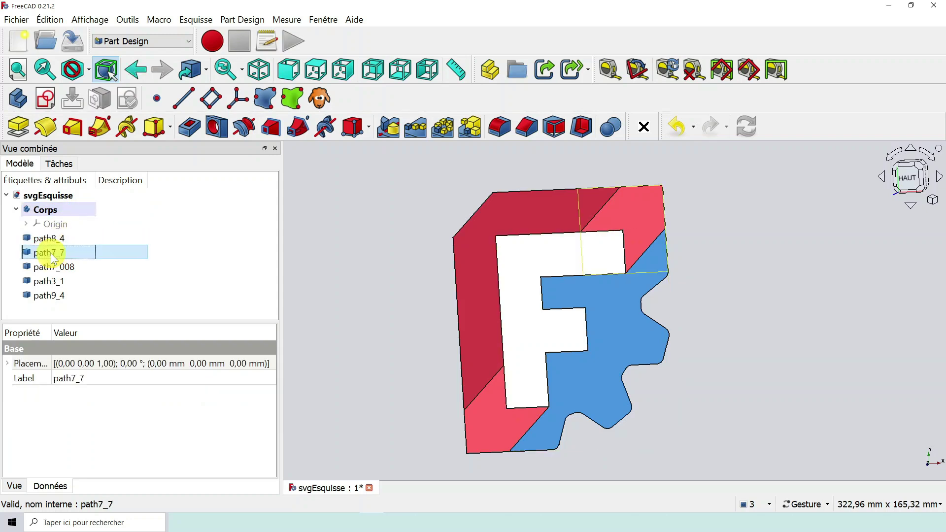
click(51, 266)
click(52, 238)
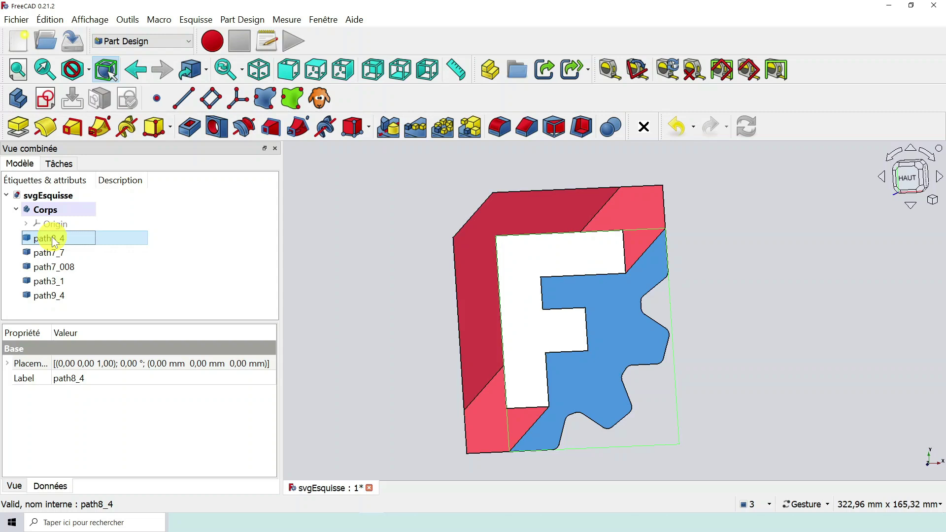
key(space)
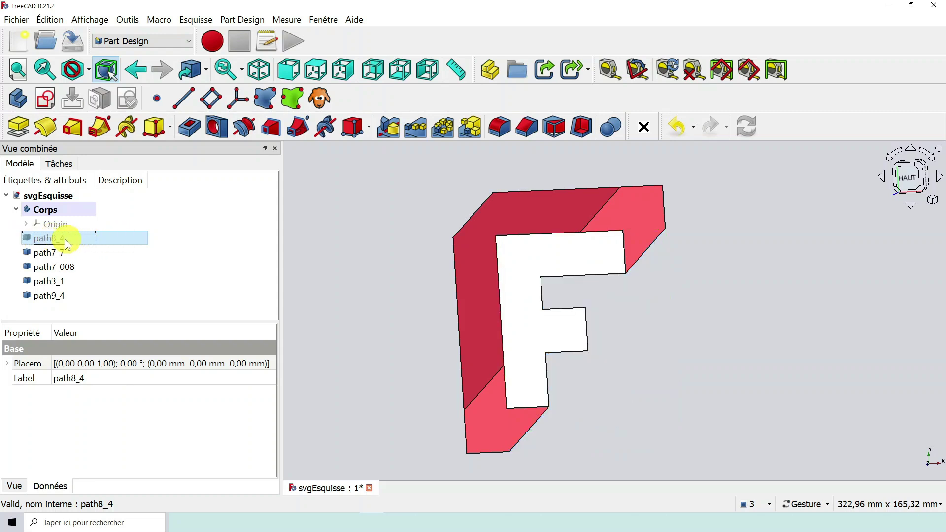
key(space)
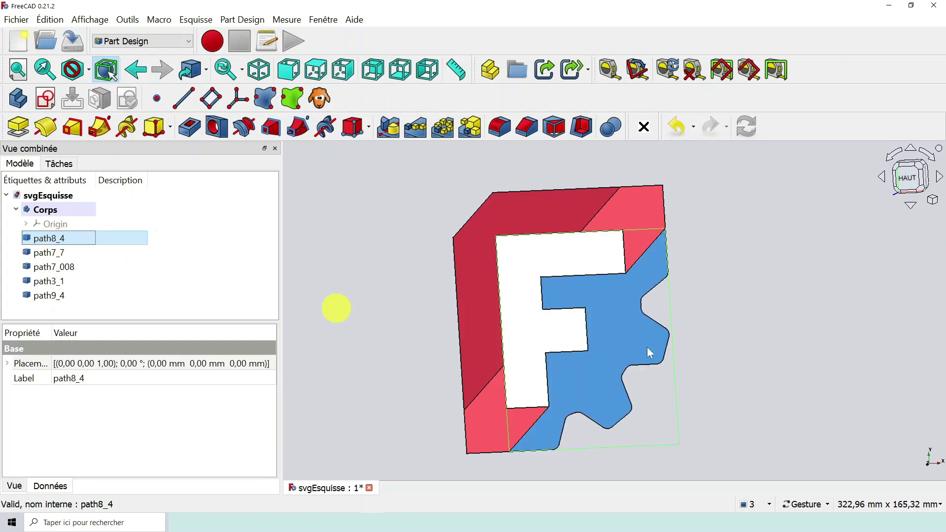
- Check which logo regions path7_7, path7_008, path3_1 and path9_4 represent, briefly hiding and reshowing path3_1 and path9_4
click(49, 253)
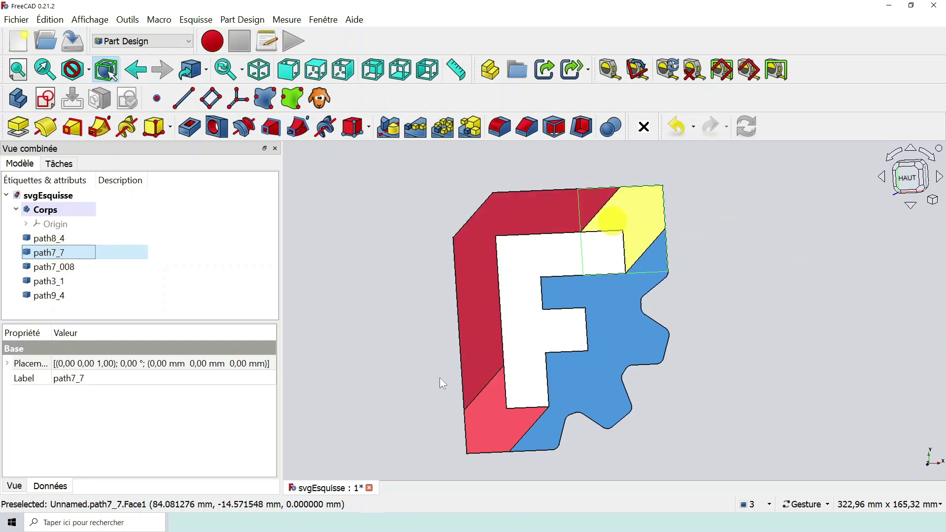
click(58, 269)
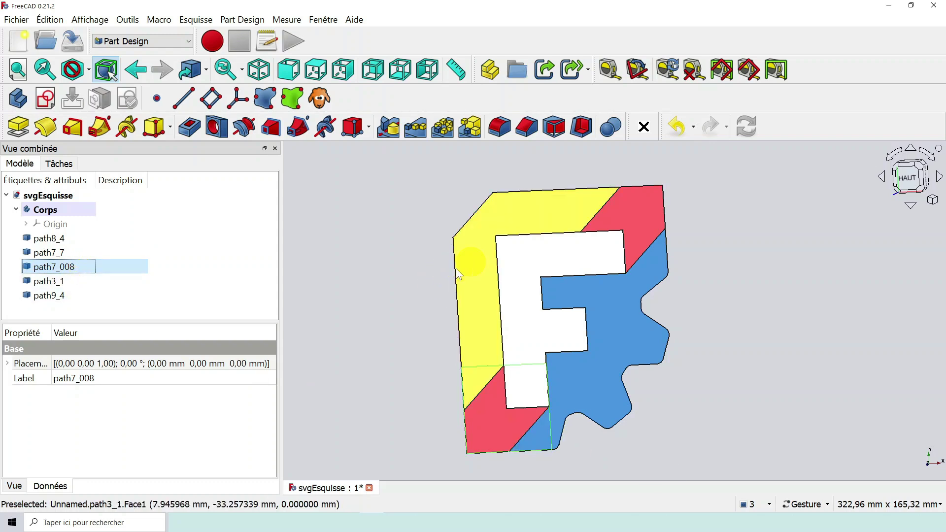
click(62, 285)
key(space)
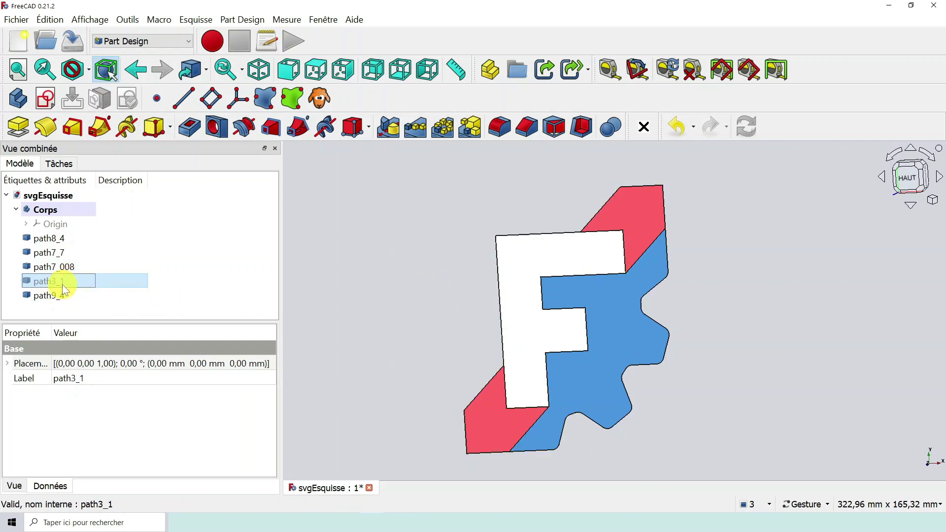
key(space)
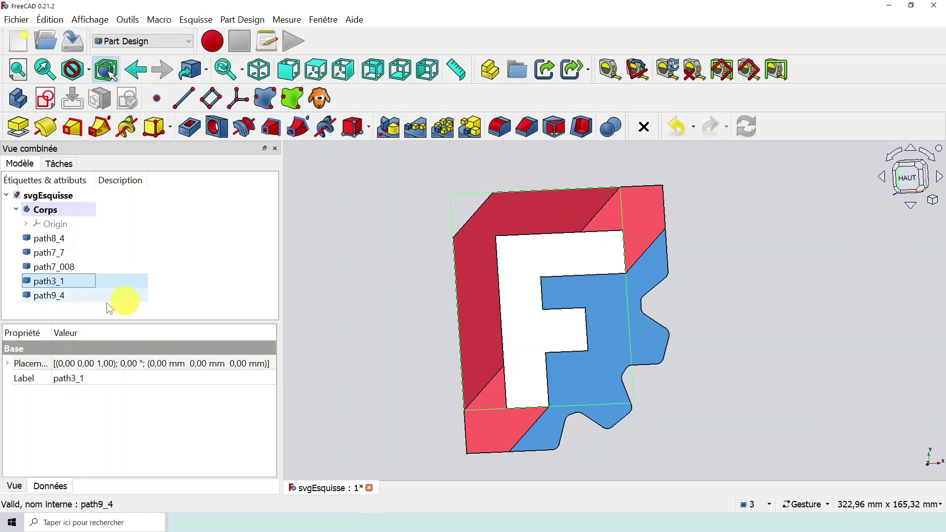
click(64, 296)
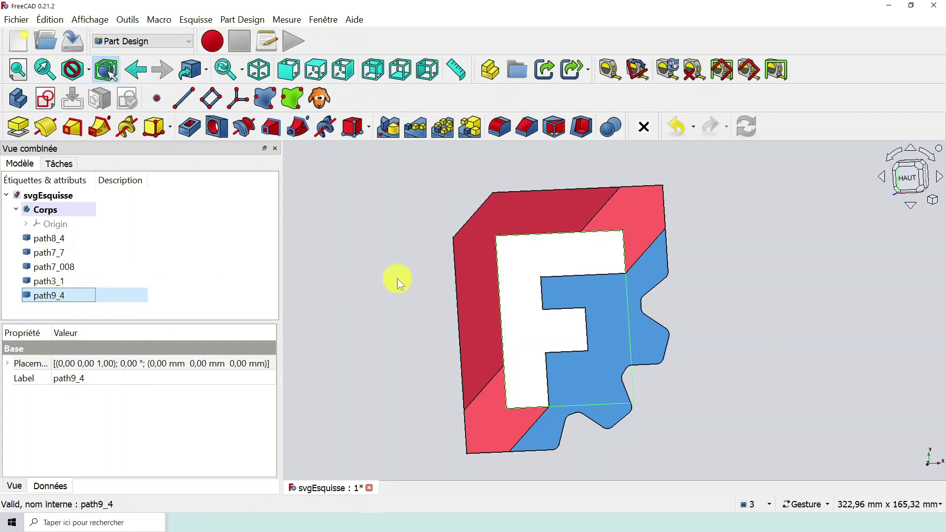
key(space)
key(space)
key(space)
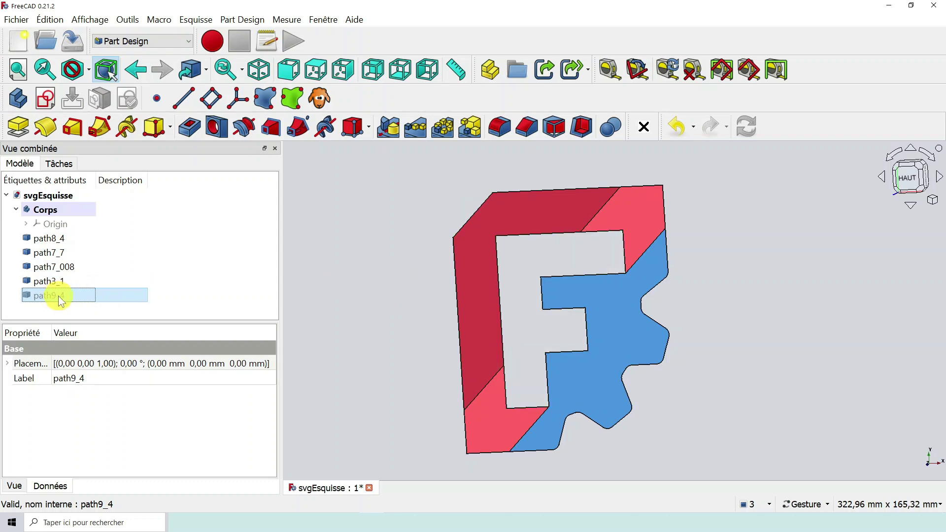
key(space)
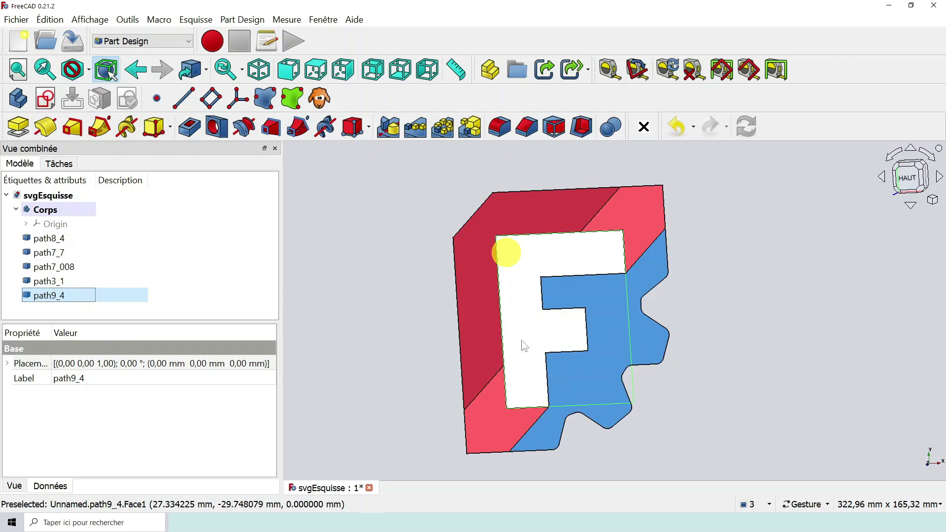
- Examine the coloured faces of the imported logo from several angles, both up close and as a whole
drag(770, 294, 581, 313)
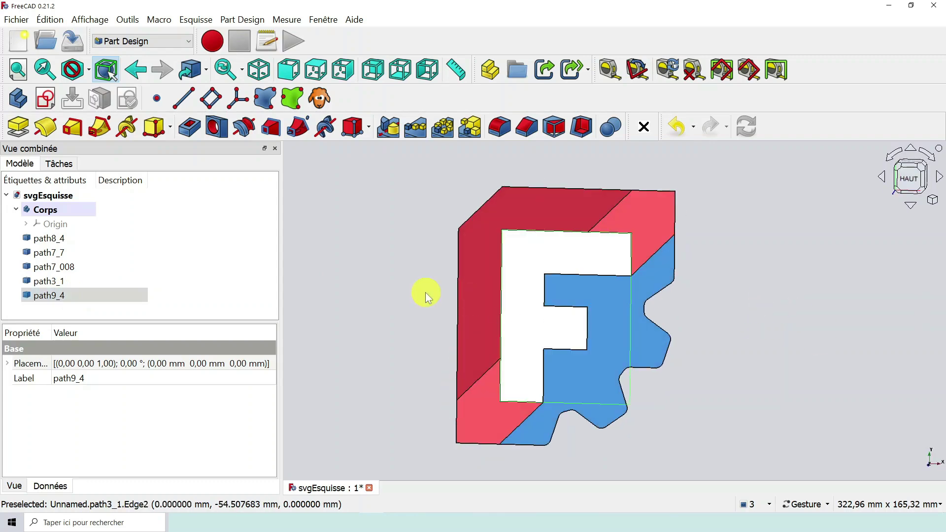
scroll(424, 291, up, 1)
scroll(434, 293, down, 2)
drag(412, 336, 578, 350)
scroll(536, 309, up, 2)
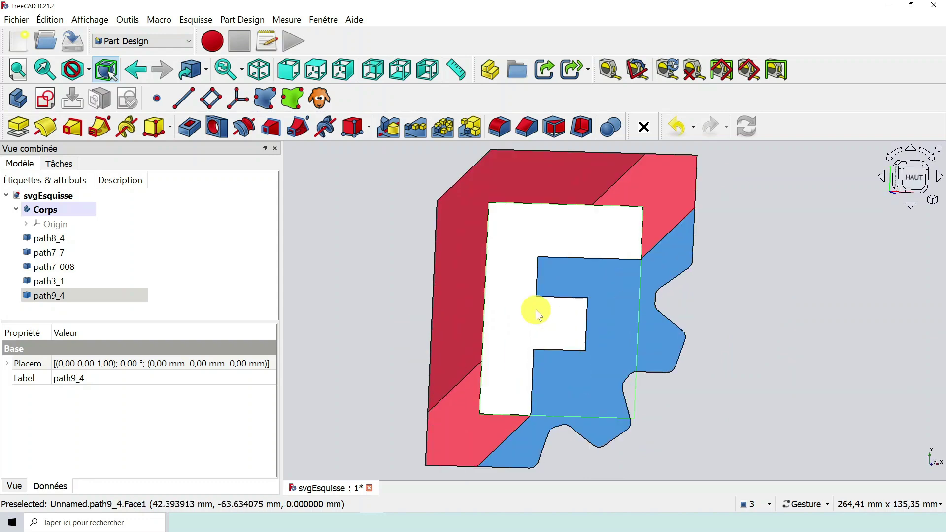
scroll(536, 309, down, 2)
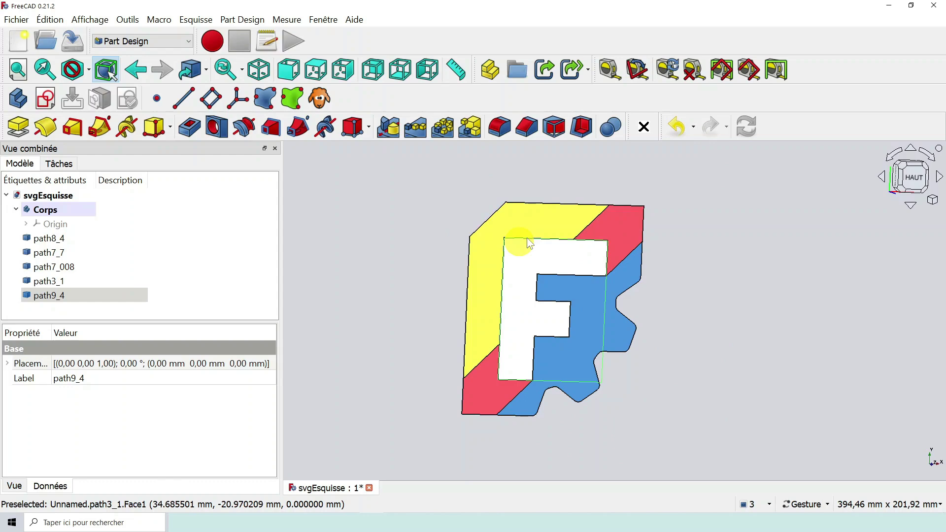
drag(547, 399, 580, 327)
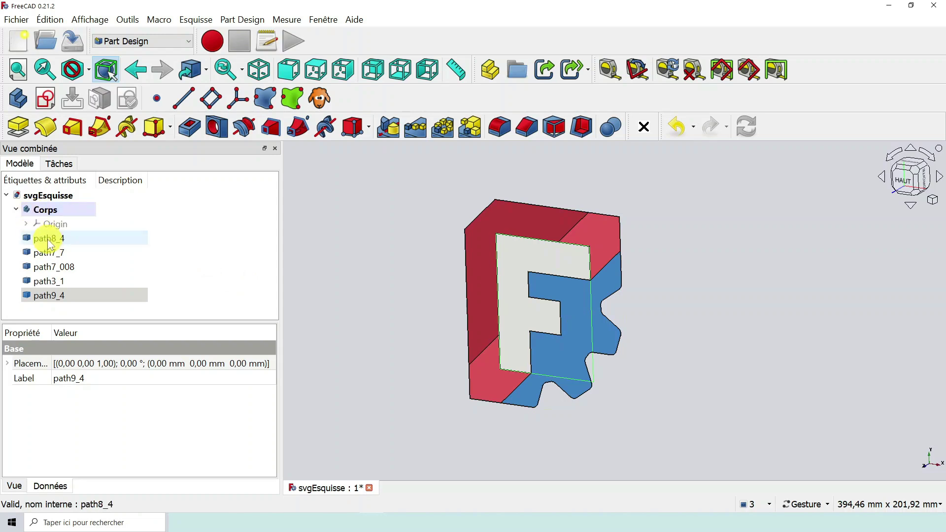
drag(343, 241, 559, 278)
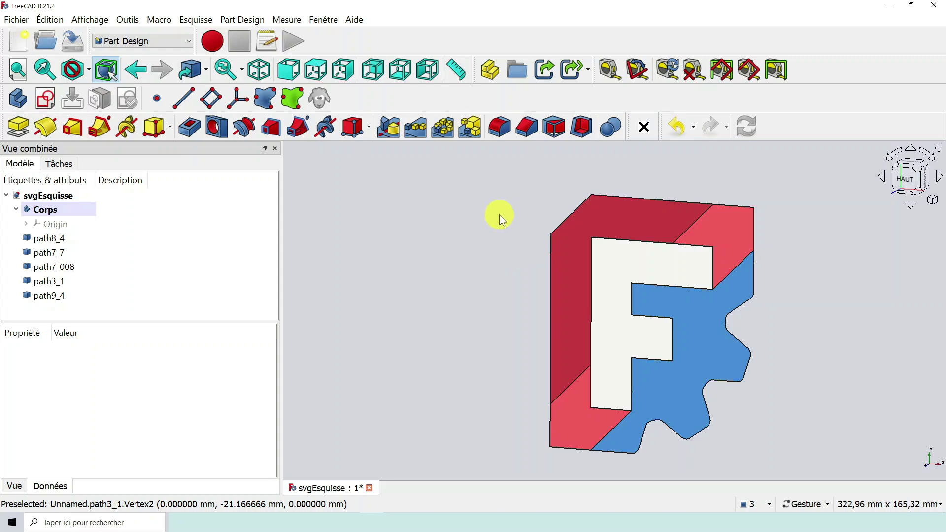
drag(498, 214, 523, 230)
scroll(507, 271, down, 1)
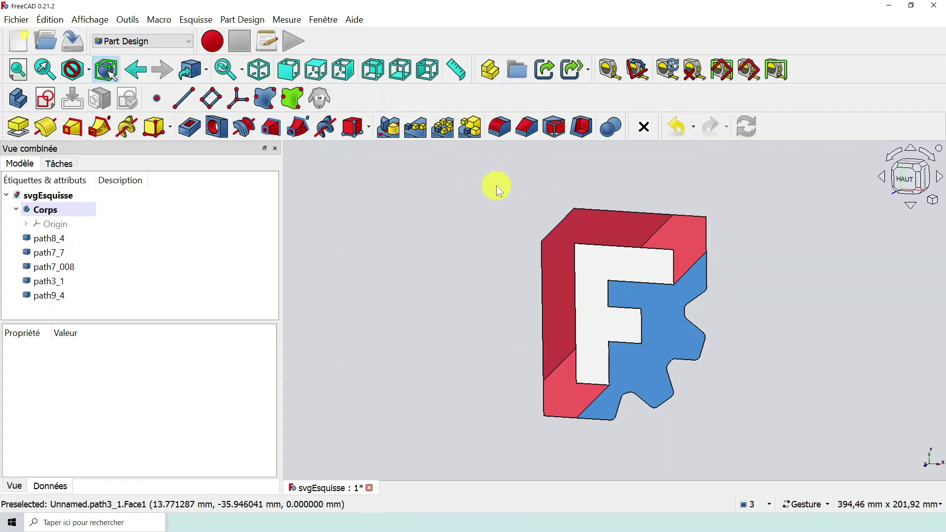
- Start a sketch on the XY plane and draw a rectangle that surrounds the origin
click(46, 100)
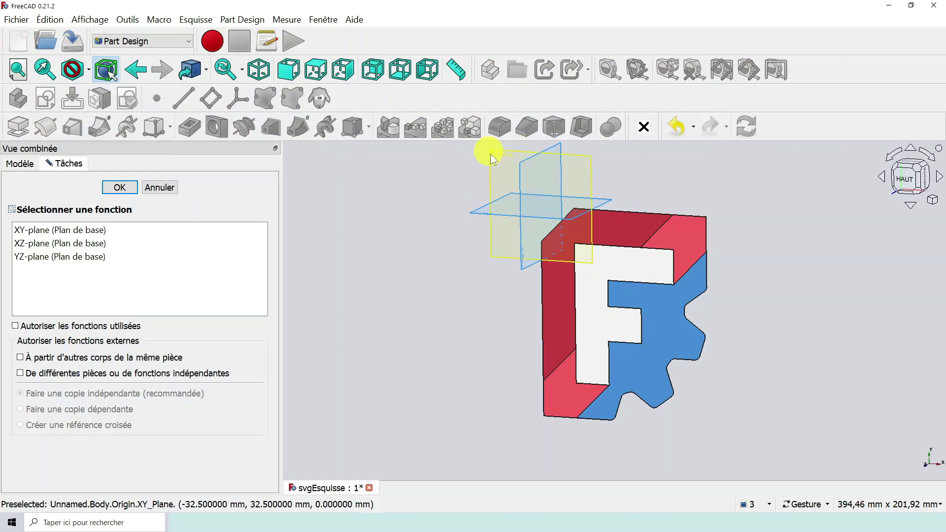
click(490, 154)
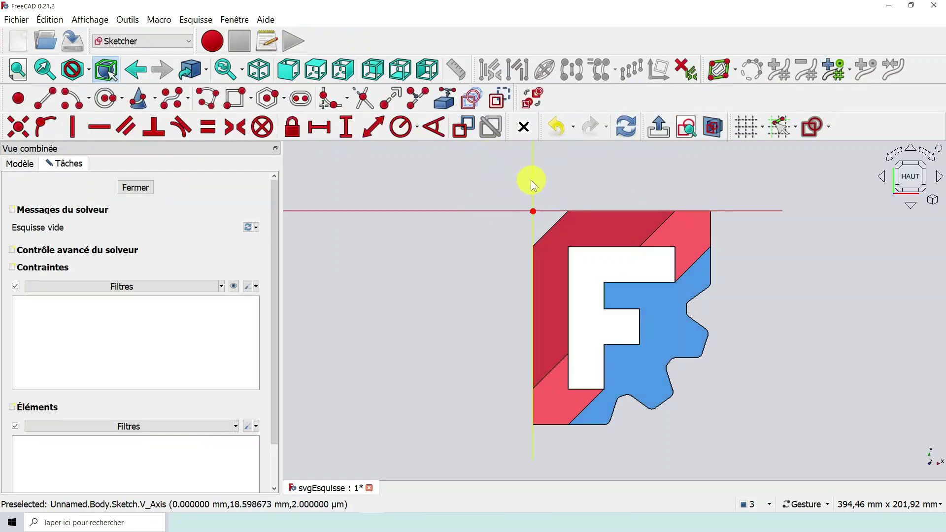
click(236, 98)
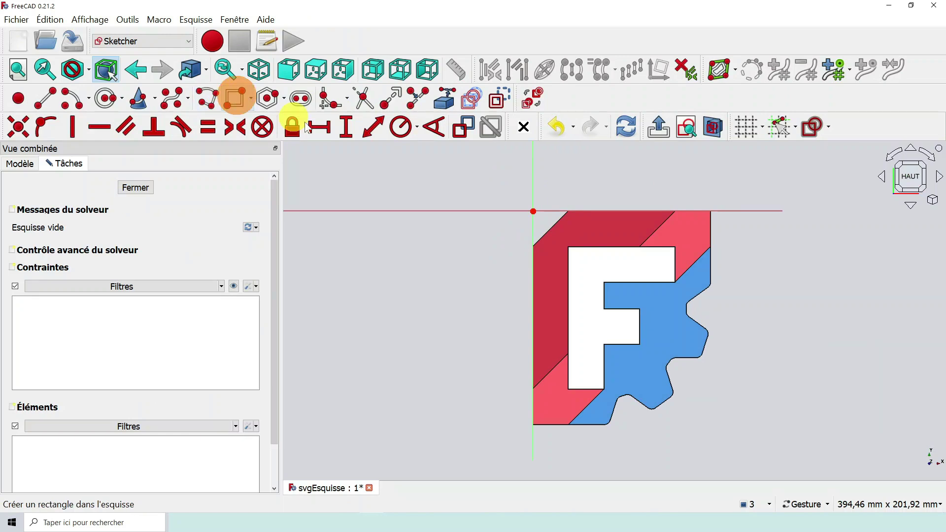
click(469, 165)
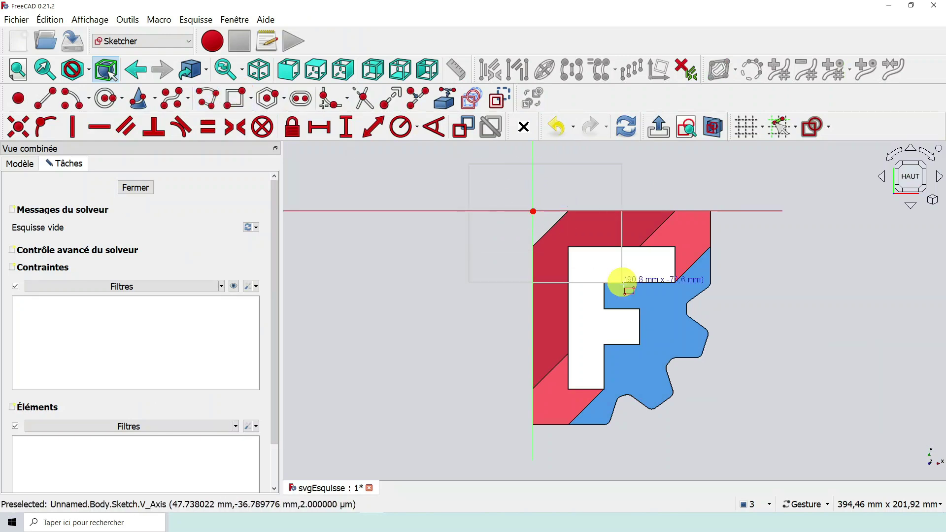
click(604, 299)
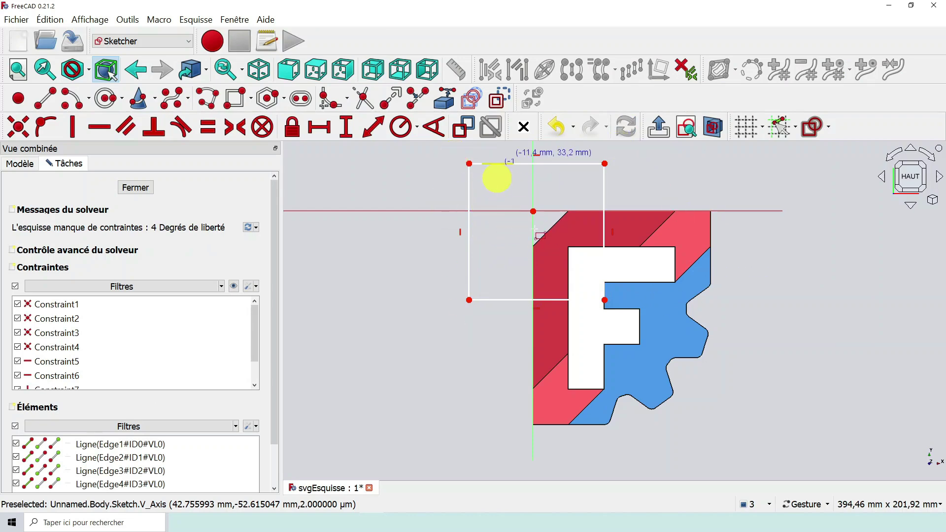
scroll(499, 206, up, 1)
scroll(498, 207, up, 1)
scroll(510, 246, down, 2)
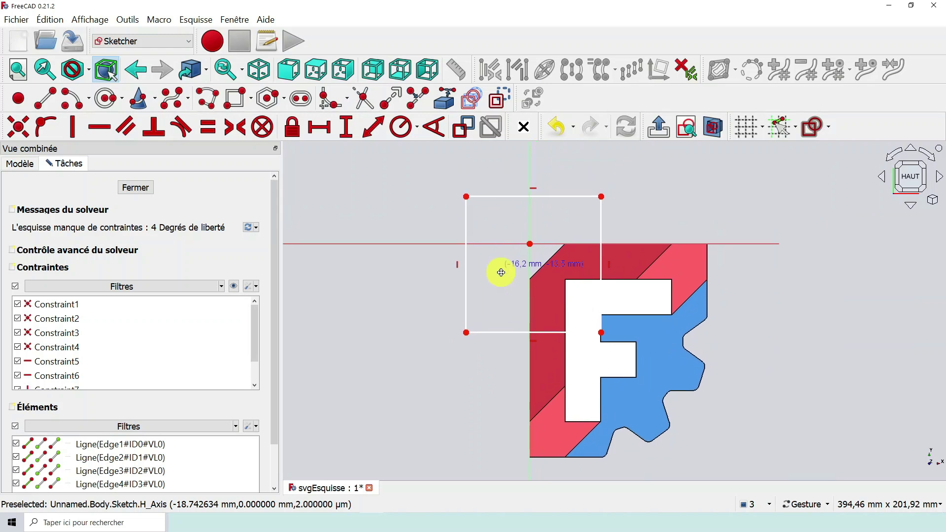
scroll(496, 201, up, 2)
scroll(515, 211, down, 2)
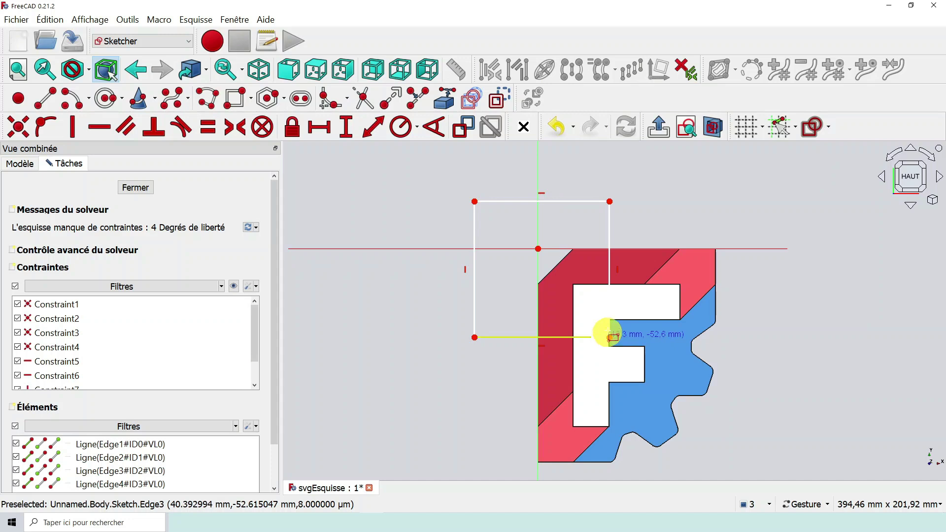
right_click(483, 174)
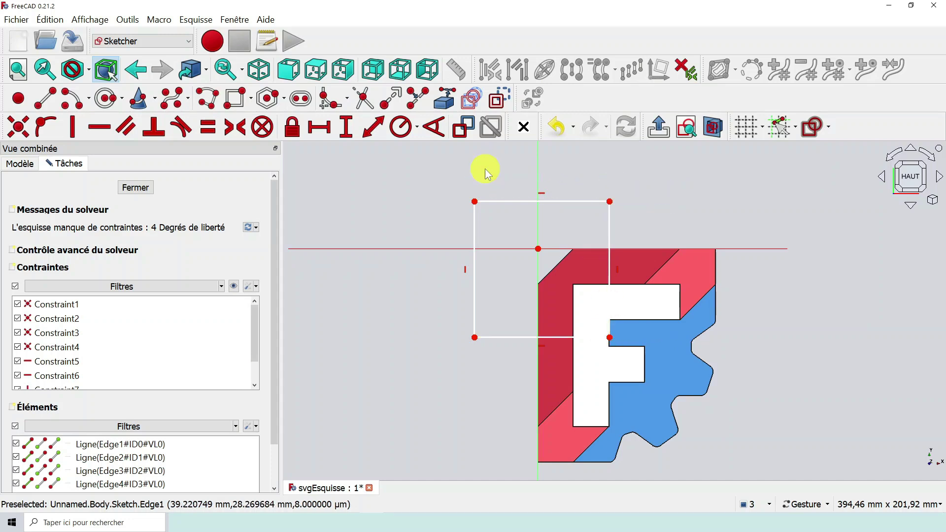
- Make two diagonally opposite corners of the rectangle symmetric about the origin, and stretch it to test the constraint
click(475, 337)
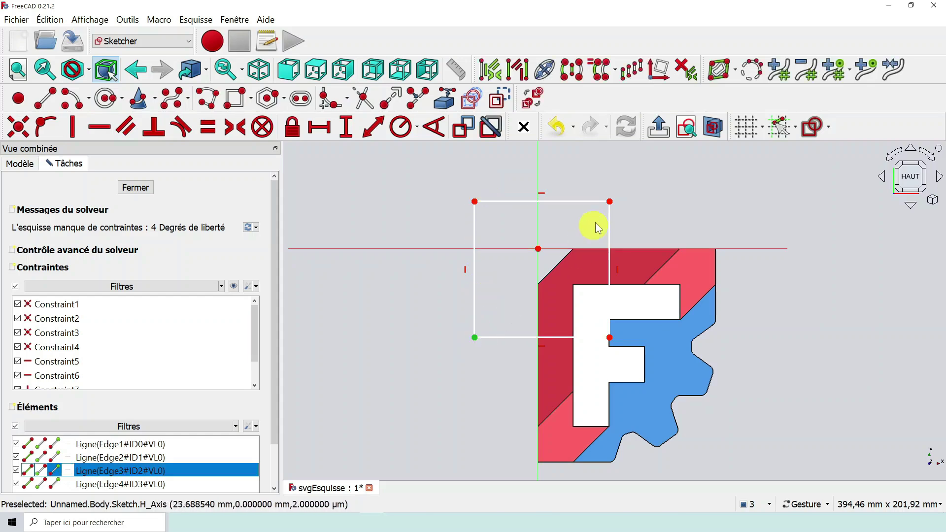
click(611, 201)
click(538, 249)
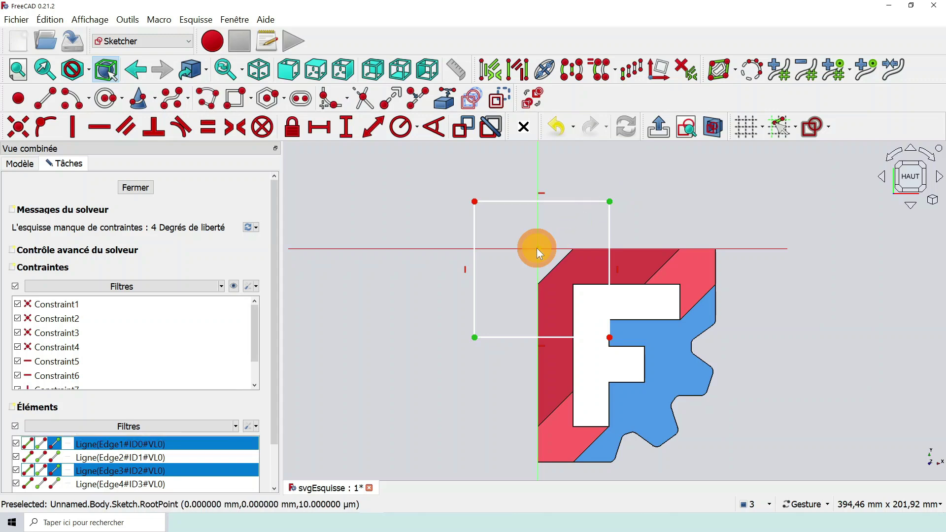
click(235, 127)
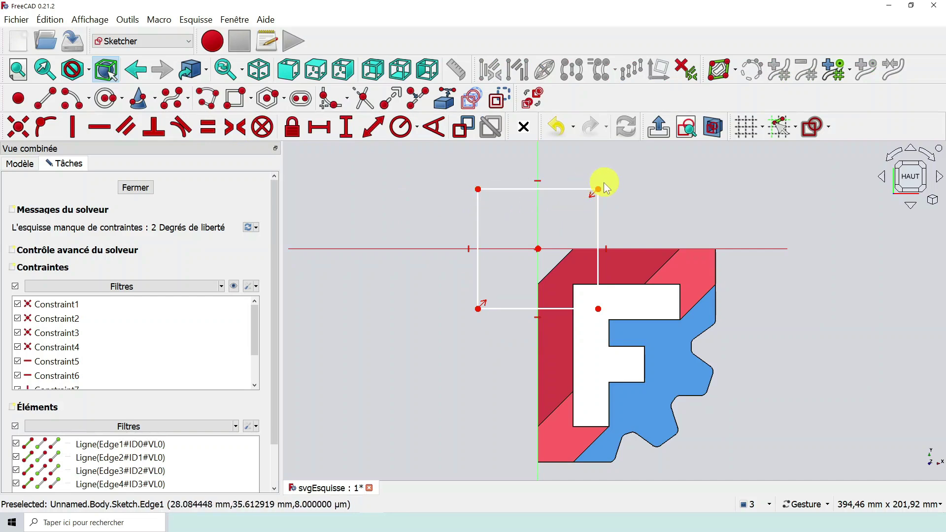
mouse_move(598, 190)
mouse_down()
mouse_move(619, 181)
mouse_move(540, 154)
mouse_move(617, 182)
mouse_move(610, 190)
mouse_up()
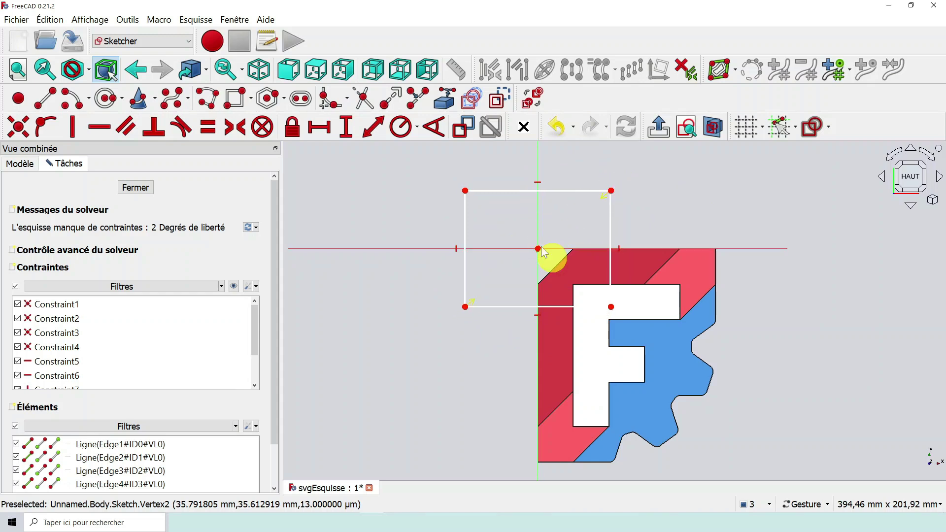
- Constrain the rectangle's top and left edges to equal length and move a corner to test it
click(497, 190)
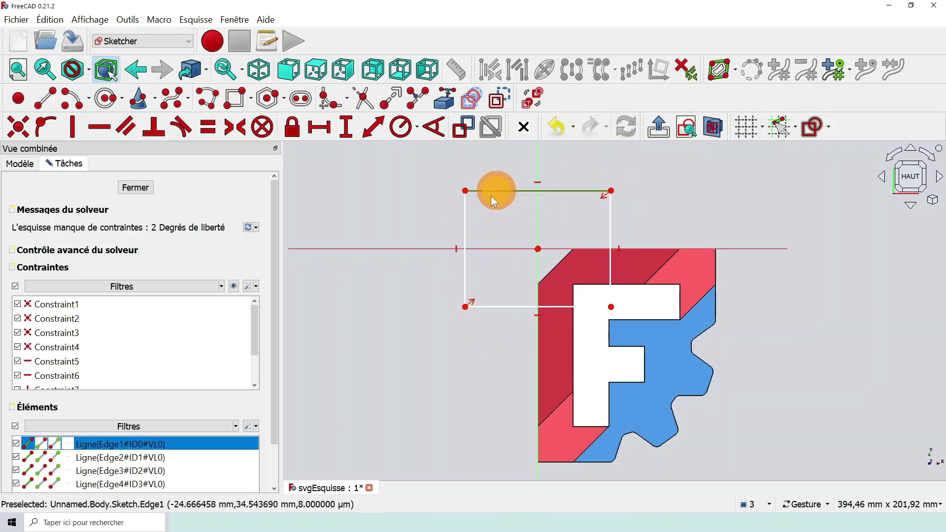
click(465, 211)
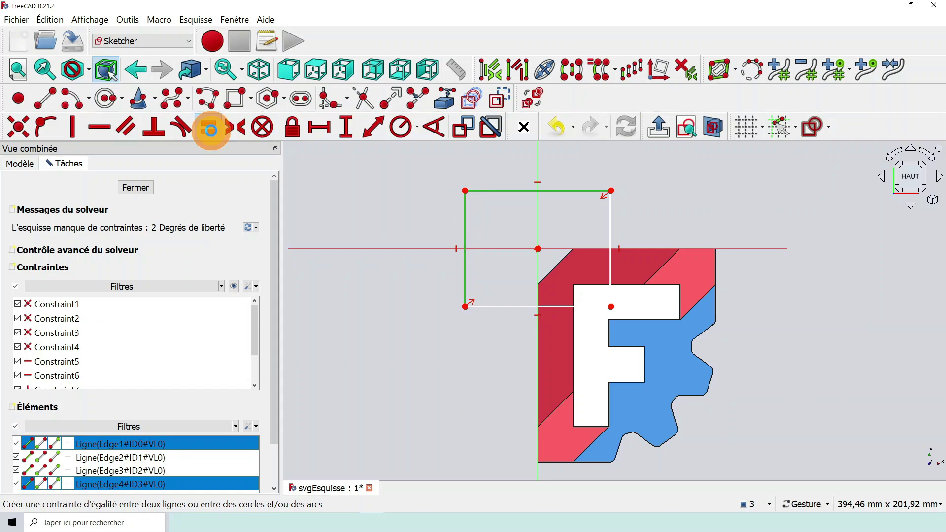
click(208, 127)
mouse_move(476, 192)
mouse_down()
mouse_move(428, 165)
mouse_move(458, 190)
mouse_move(468, 180)
mouse_up()
- Set the vertical length of the square's left edge to 50 mm and close the sketch
click(468, 203)
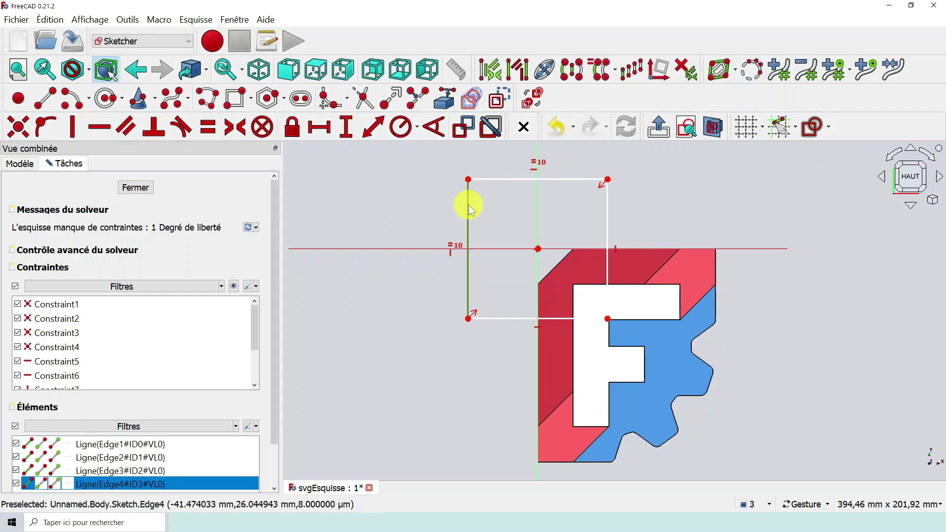
click(347, 127)
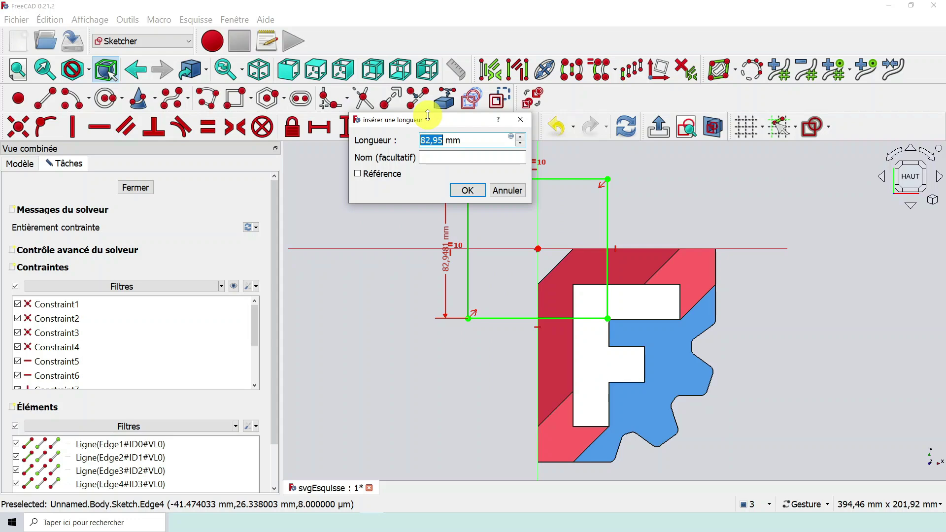
text(50)
key(Return)
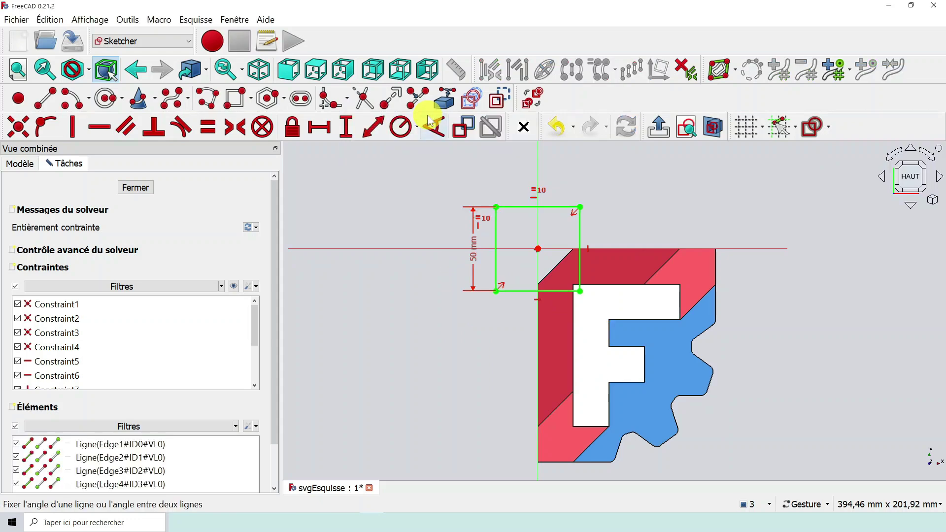
scroll(462, 270, up, 1)
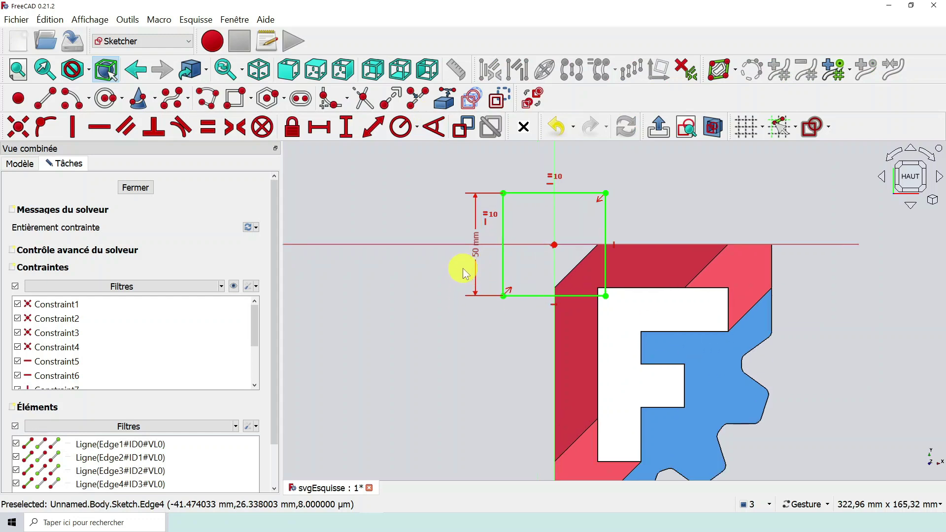
scroll(722, 275, down, 1)
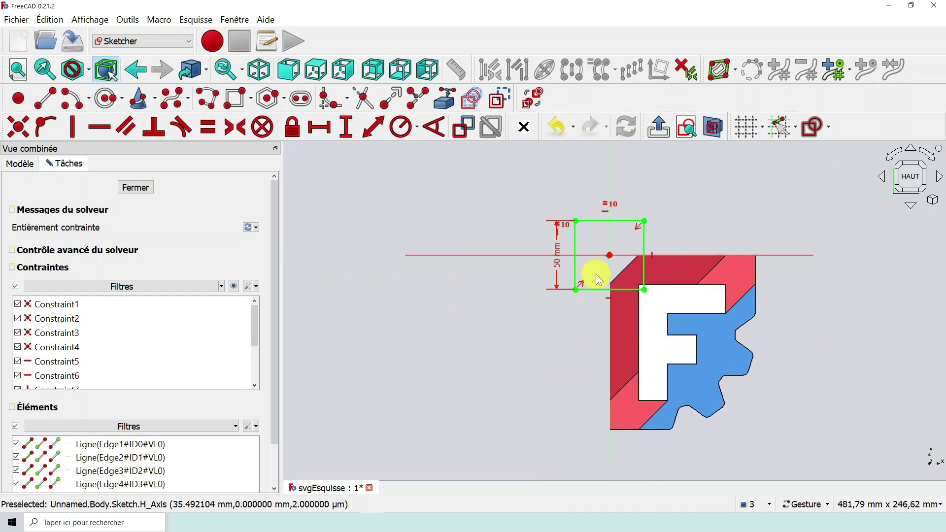
scroll(595, 273, up, 1)
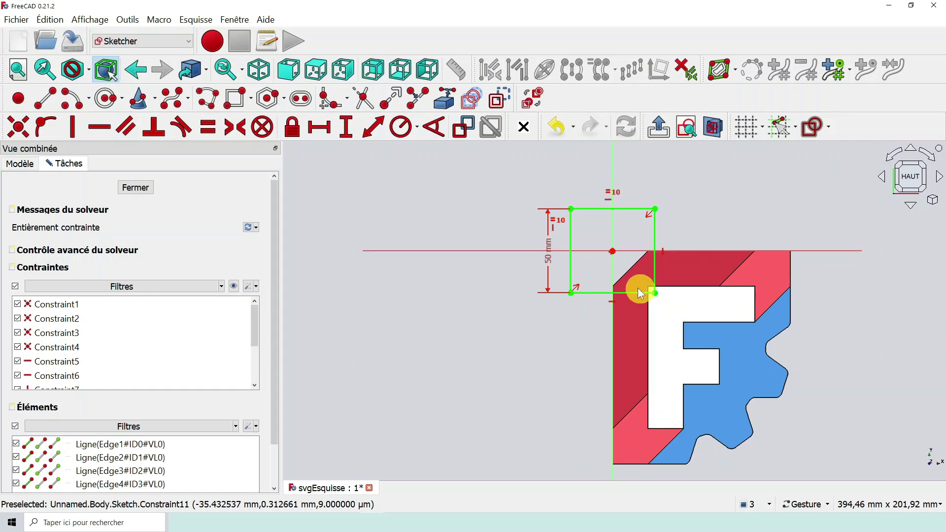
click(136, 187)
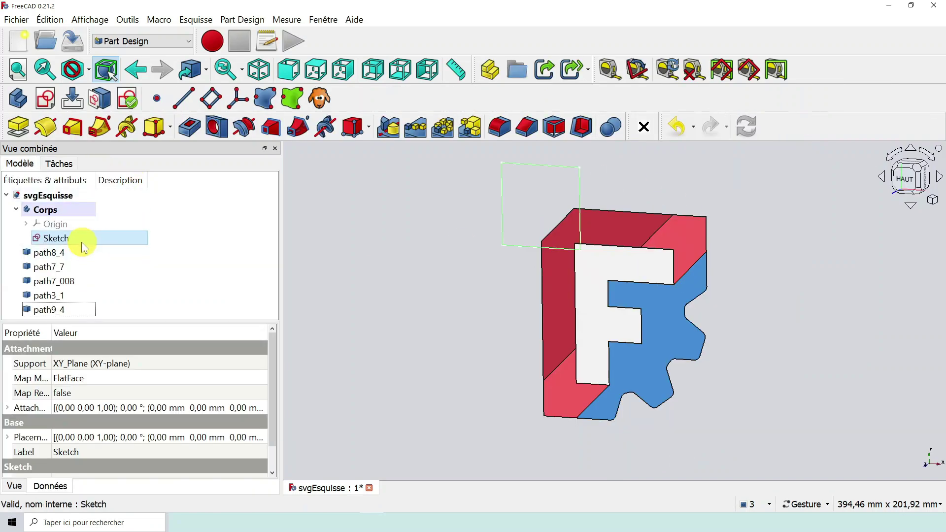
- Rename the new sketch as dimensionsMax
right_click(66, 239)
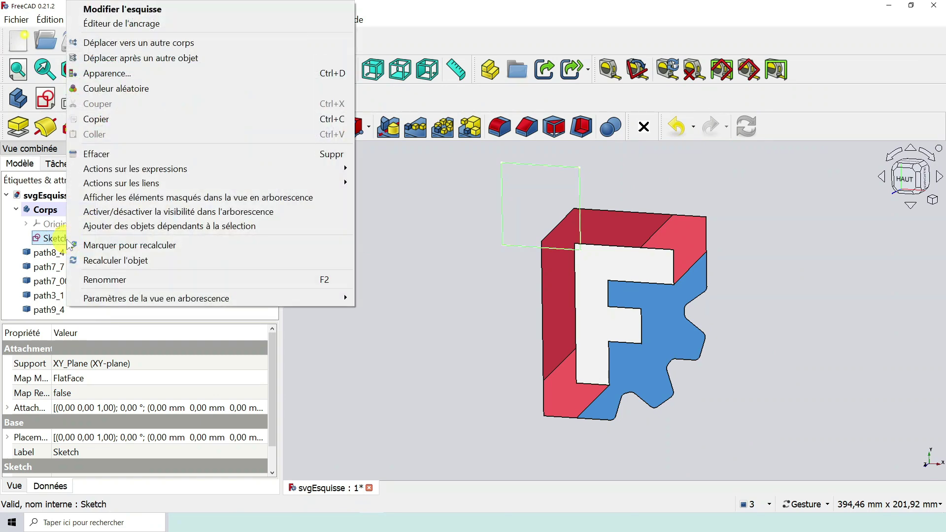
click(106, 279)
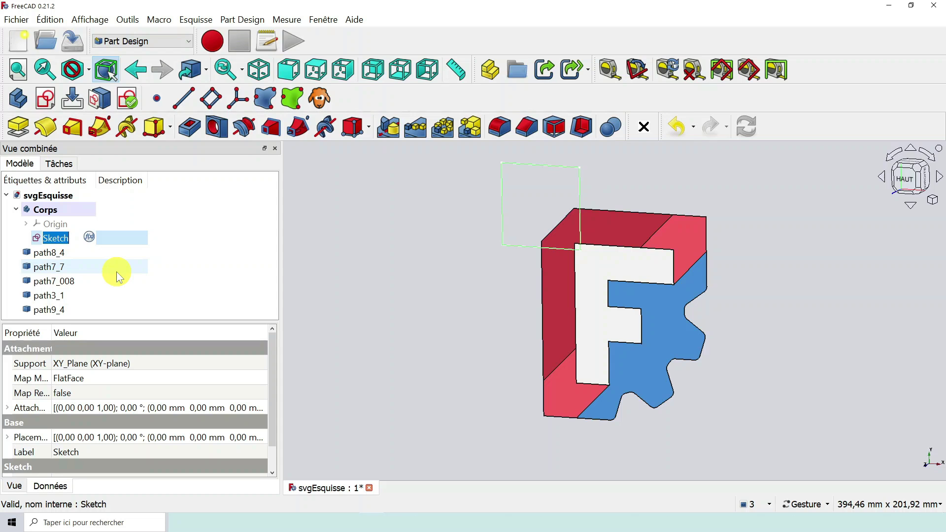
text(dim")
key(BackSpace)
text(ensionsMax)
key(Return)
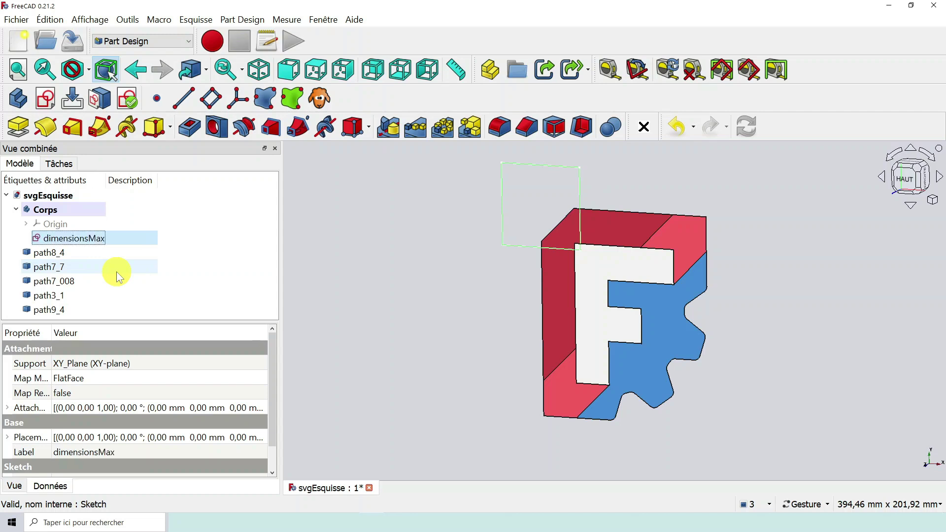
- Compare the dimensionsMax square with the logo from the top view, and look through the available workbenches
mouse_move(470, 279)
mouse_down()
mouse_move(469, 287)
mouse_move(503, 296)
mouse_up()
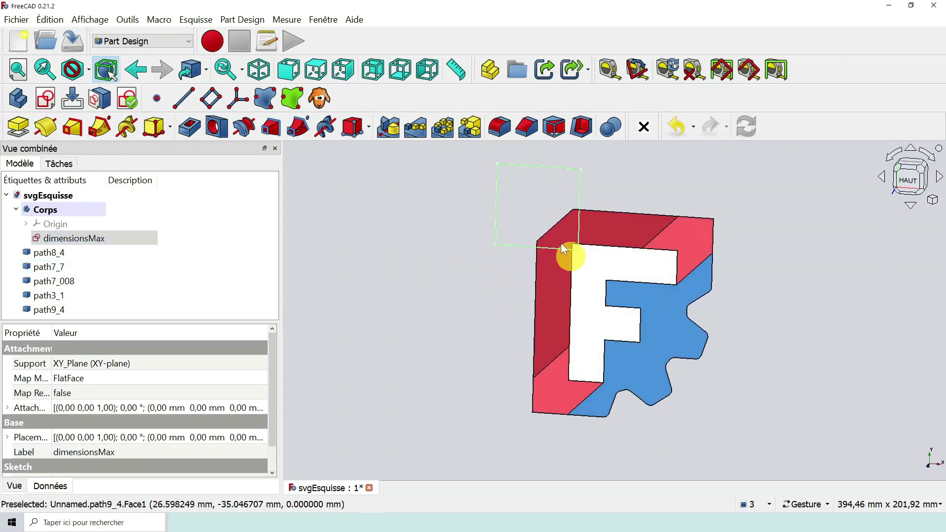
click(911, 180)
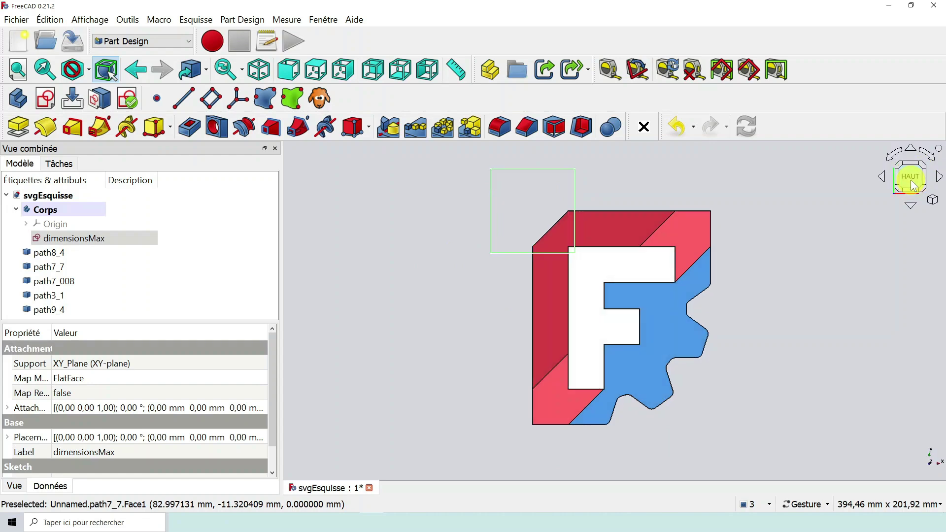
scroll(509, 244, up, 2)
scroll(509, 244, down, 2)
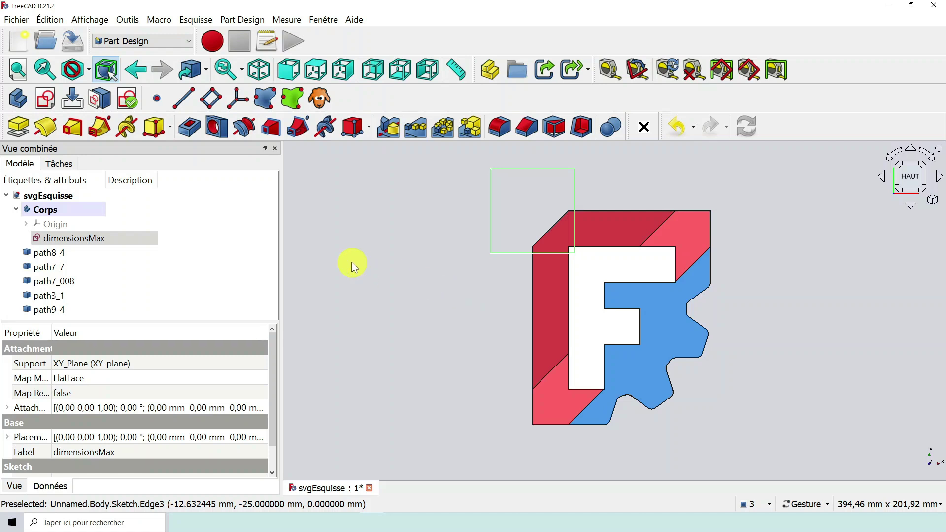
click(189, 41)
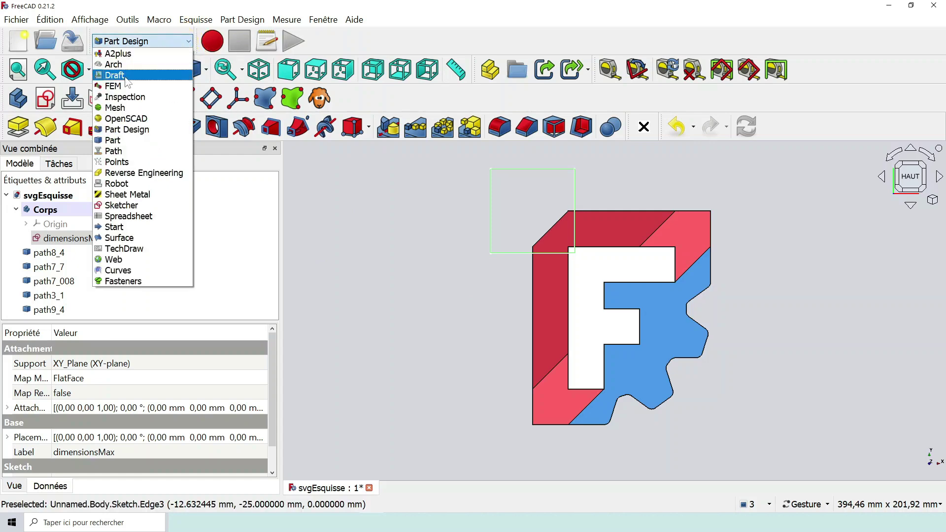
click(187, 41)
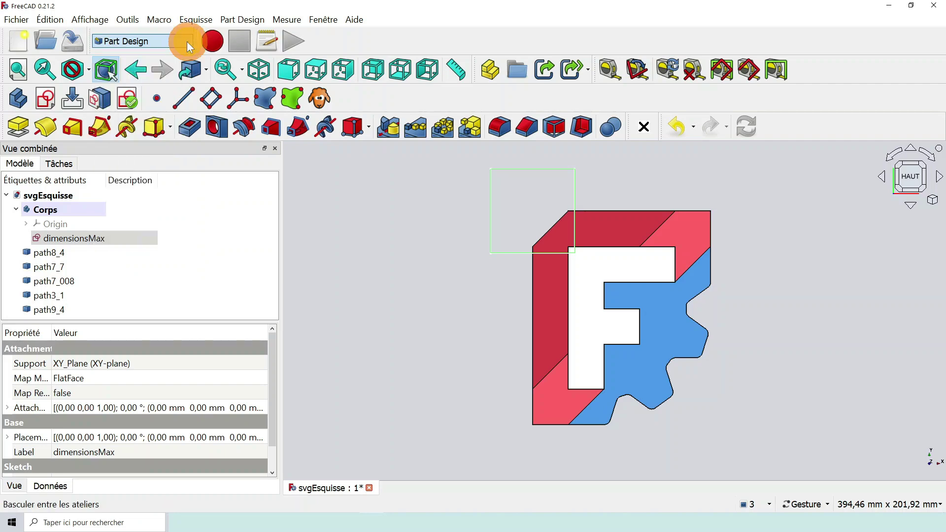
- Switch to the Draft workbench and start a Scale of the five logo paths from base point 0, 0, 0
click(185, 42)
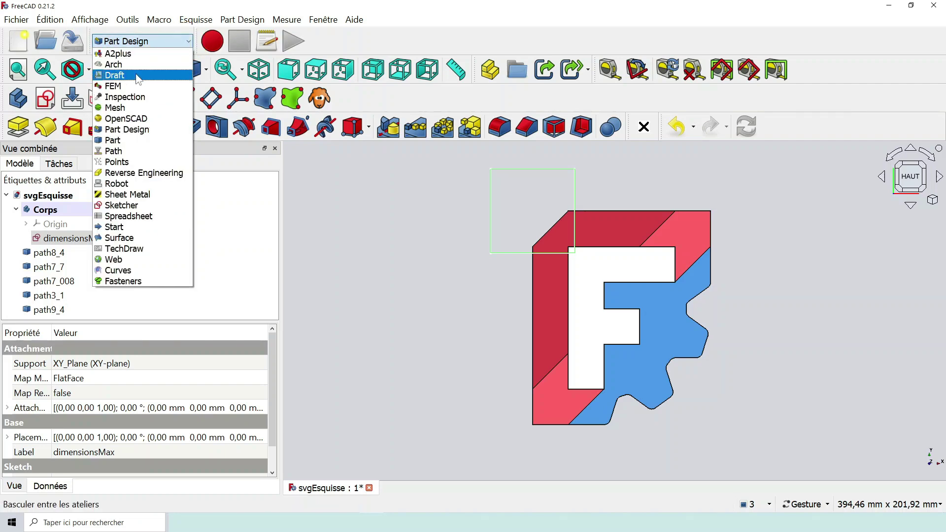
click(135, 73)
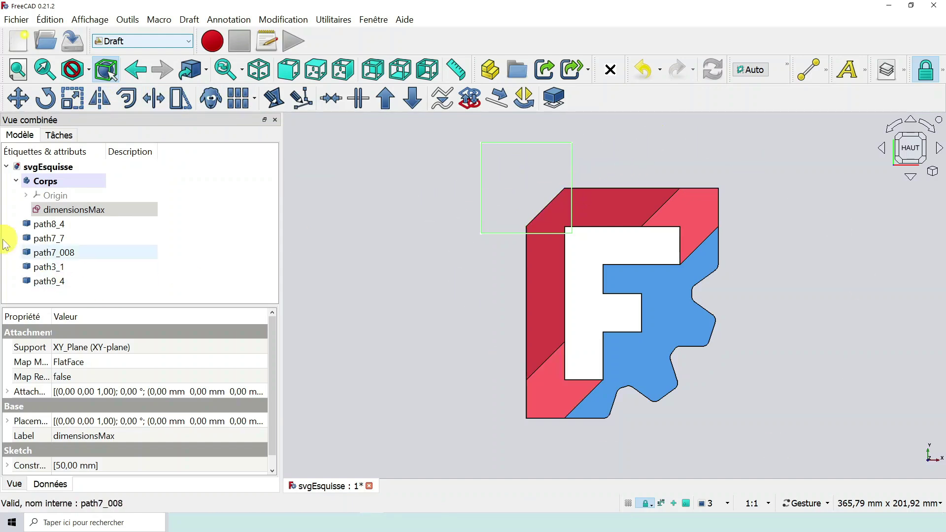
click(42, 226)
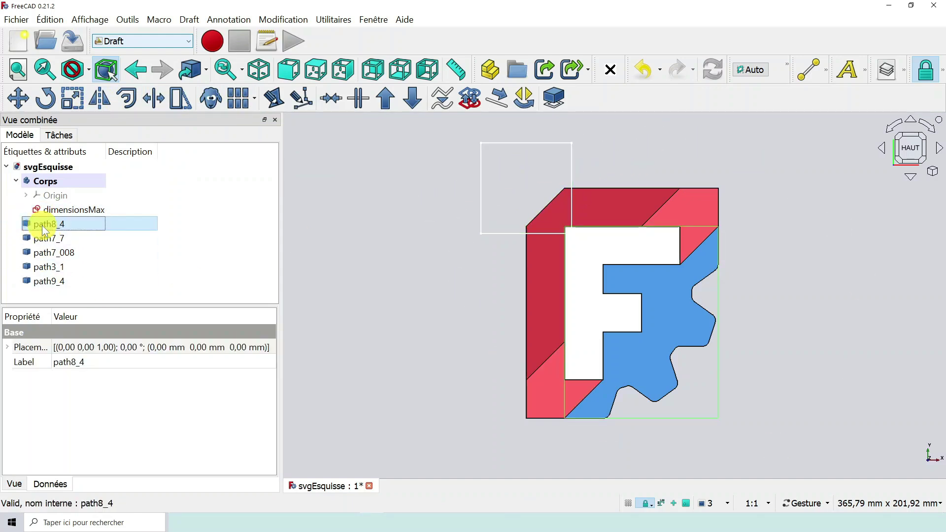
drag(42, 226, 48, 281)
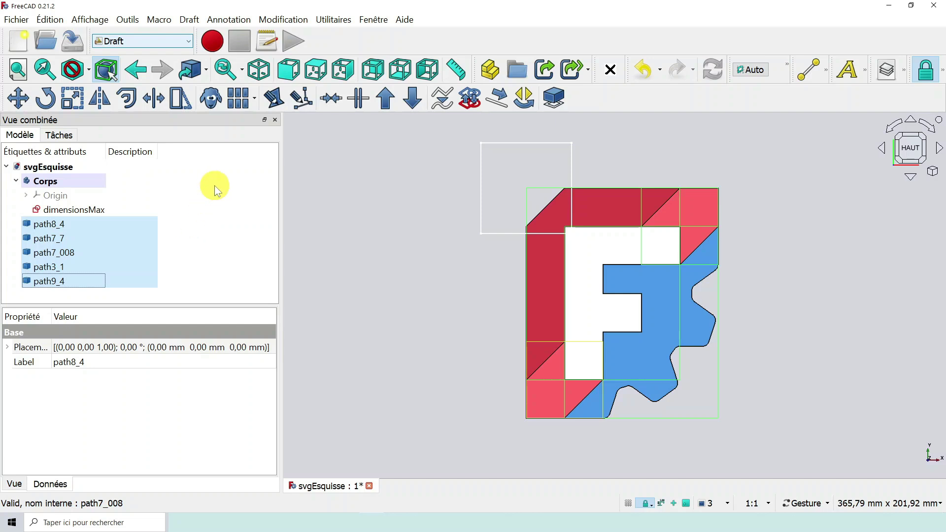
click(71, 94)
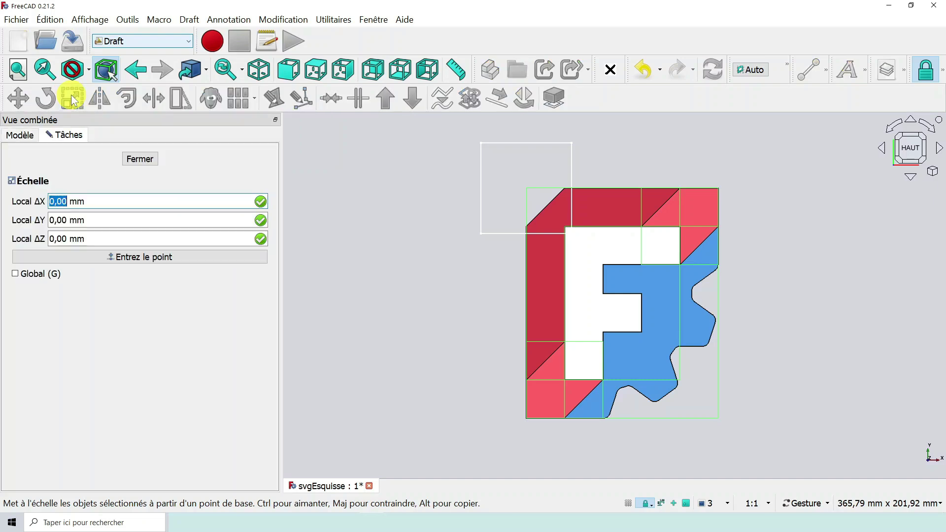
click(124, 257)
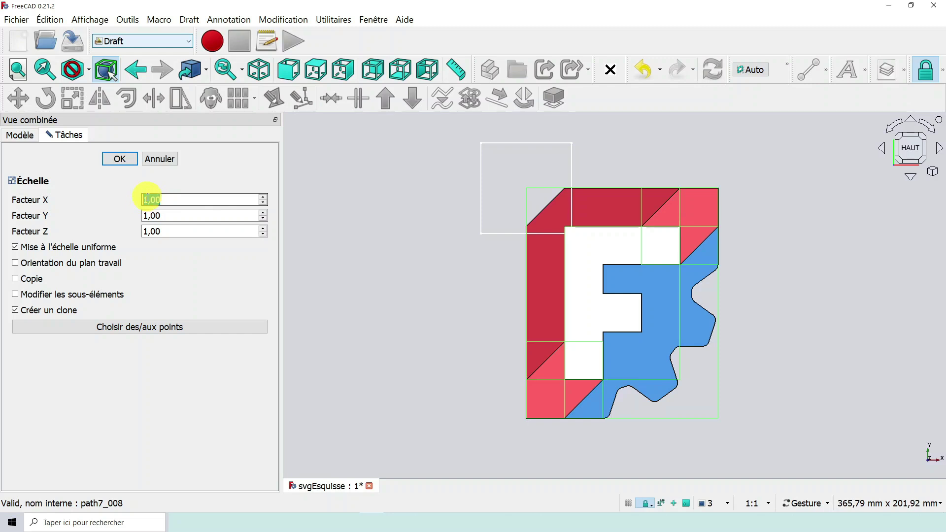
- Try uniform scale factors of 0.5, 0.20 and 0.30 on the logo paths against the dimensionsMax square
text(0,5)
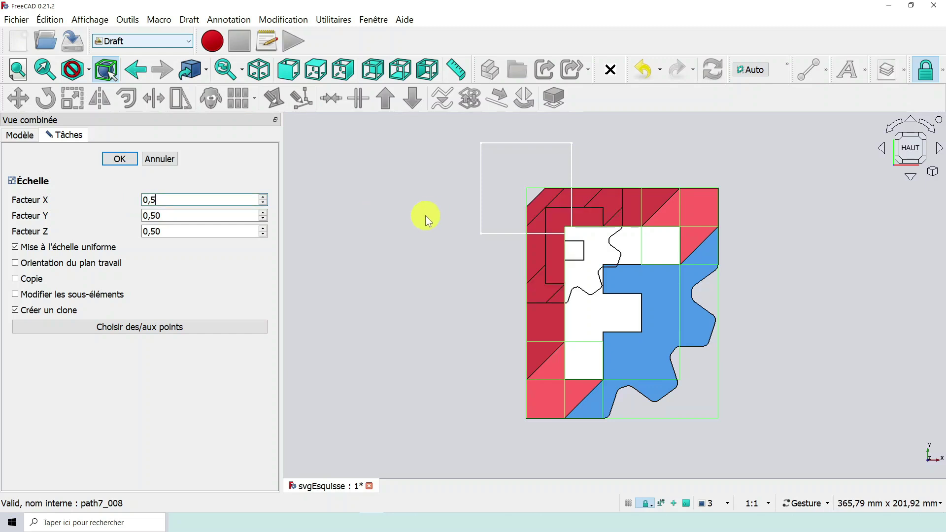
key(Return)
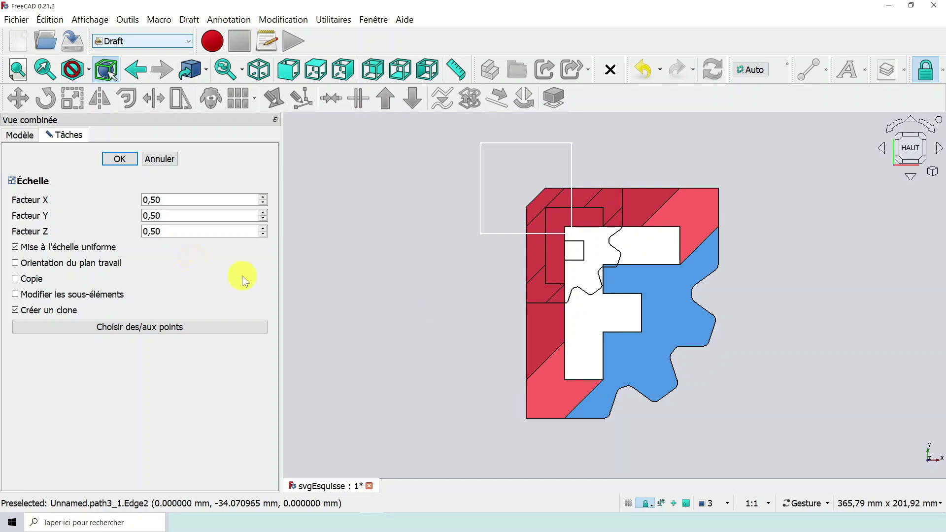
click(157, 200)
drag(157, 200, 151, 201)
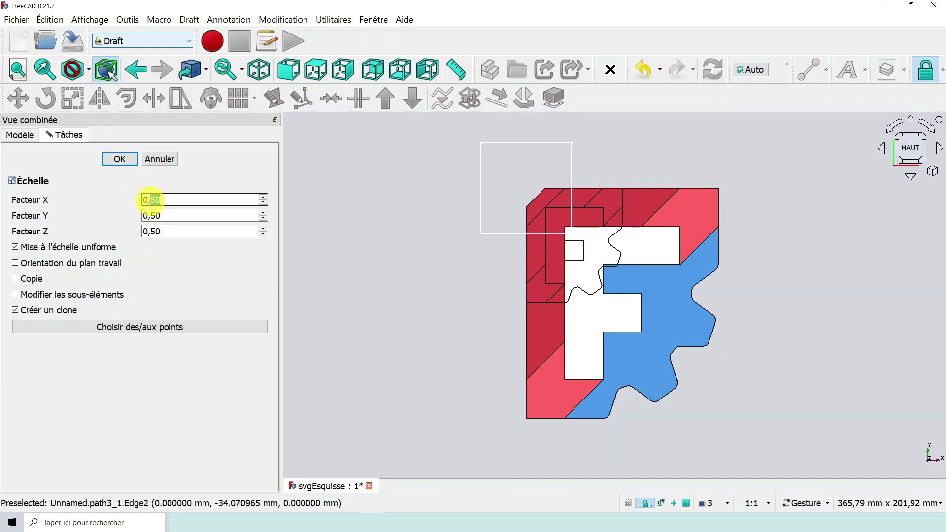
text(20)
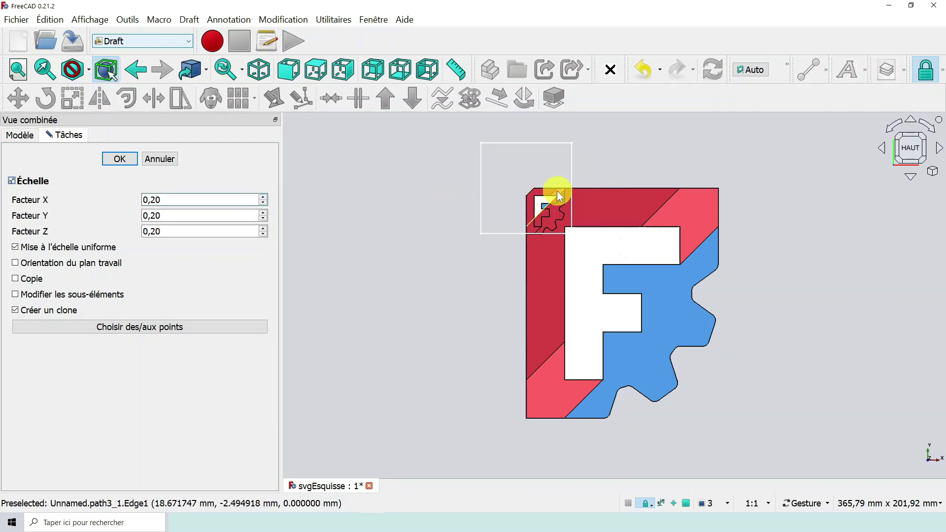
double_click(154, 199)
text(30)
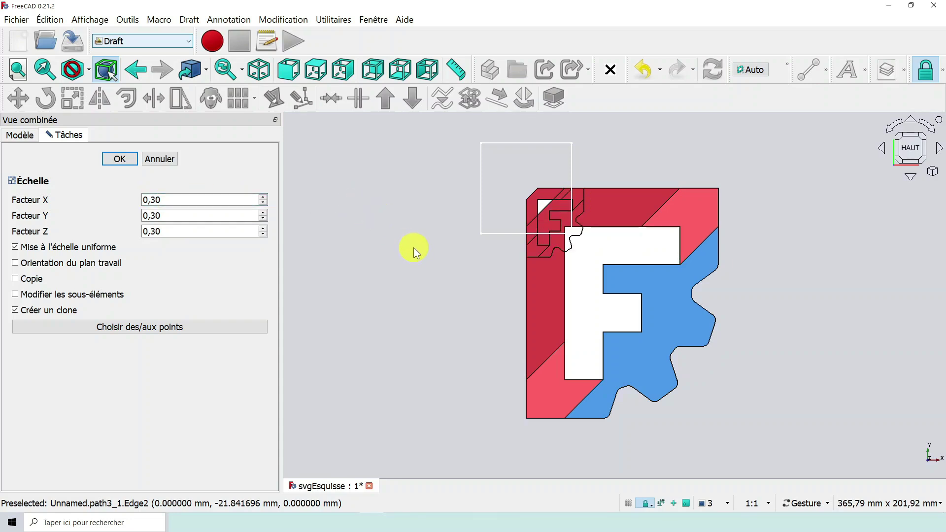
scroll(417, 248, down, 2)
scroll(418, 247, up, 1)
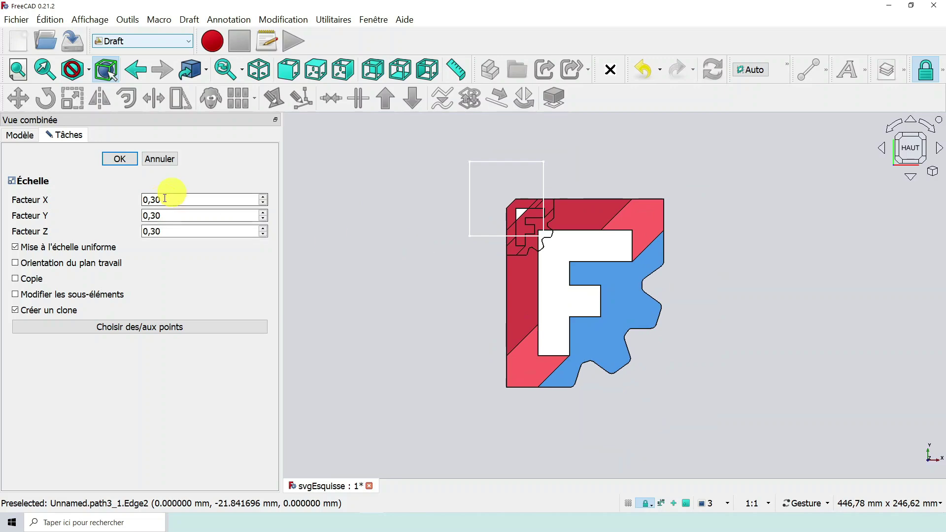
- Set the uniform scale factor to 0.35 and create the scaled clone of the logo paths
drag(169, 200, 154, 200)
text(5)
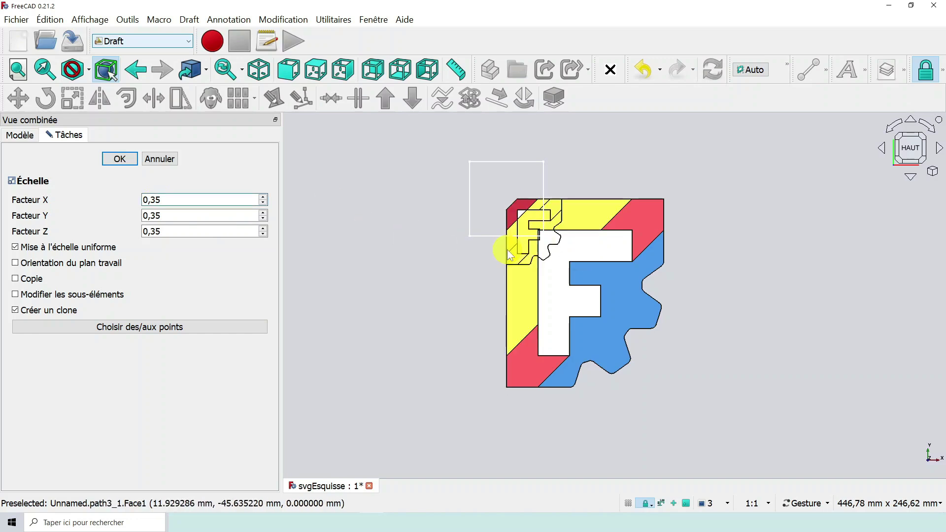
scroll(510, 279, up, 1)
scroll(584, 219, down, 2)
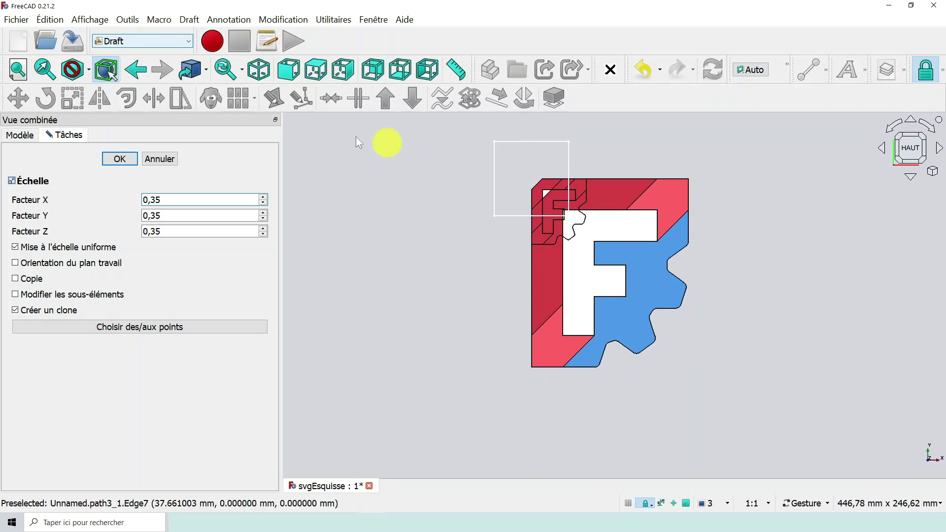
click(121, 159)
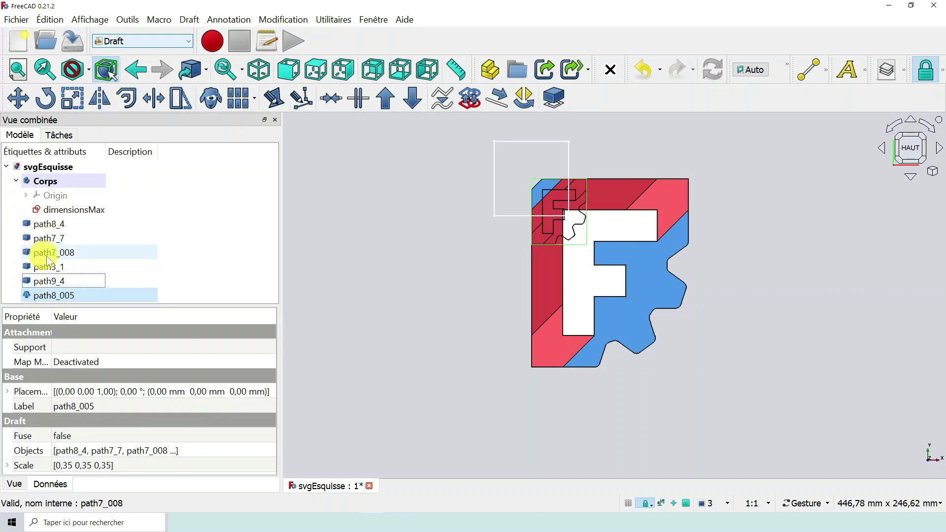
- Hide the five original logo paths, path8_4 through path9_4
click(49, 225)
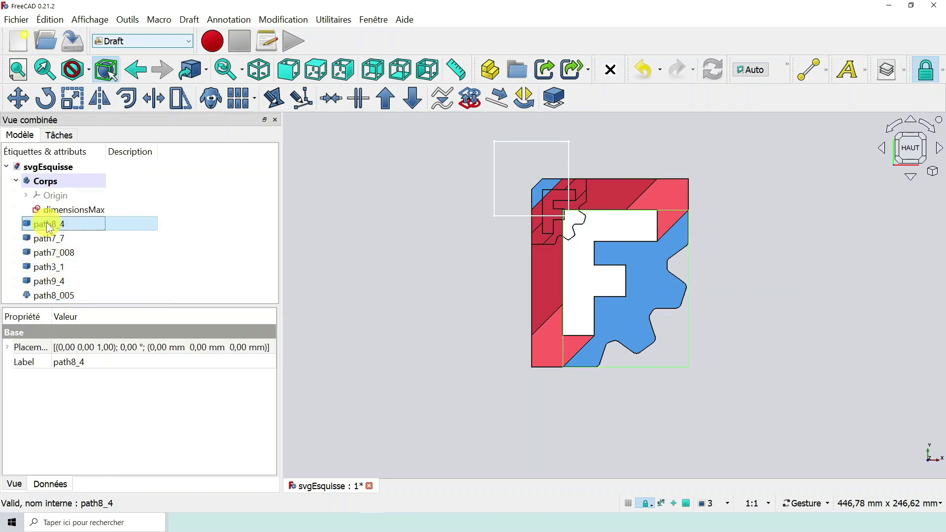
shift+click(47, 281)
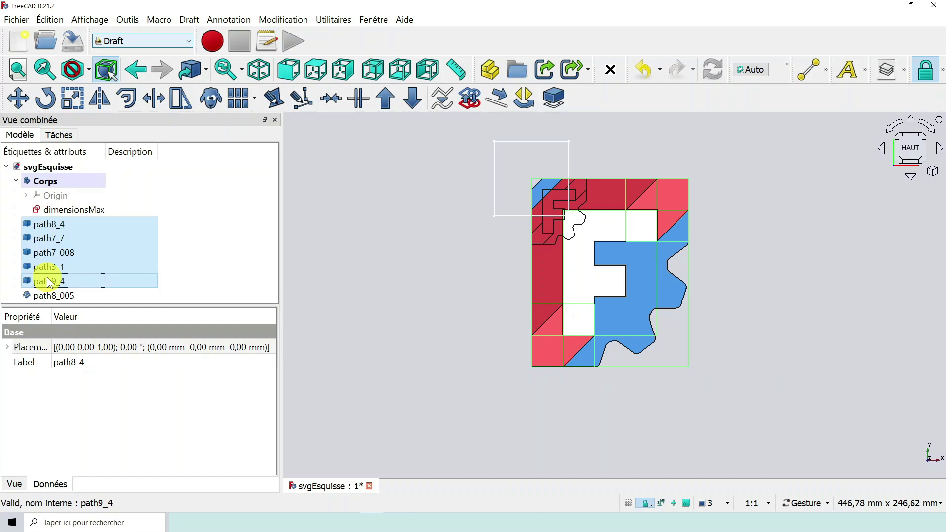
key(space)
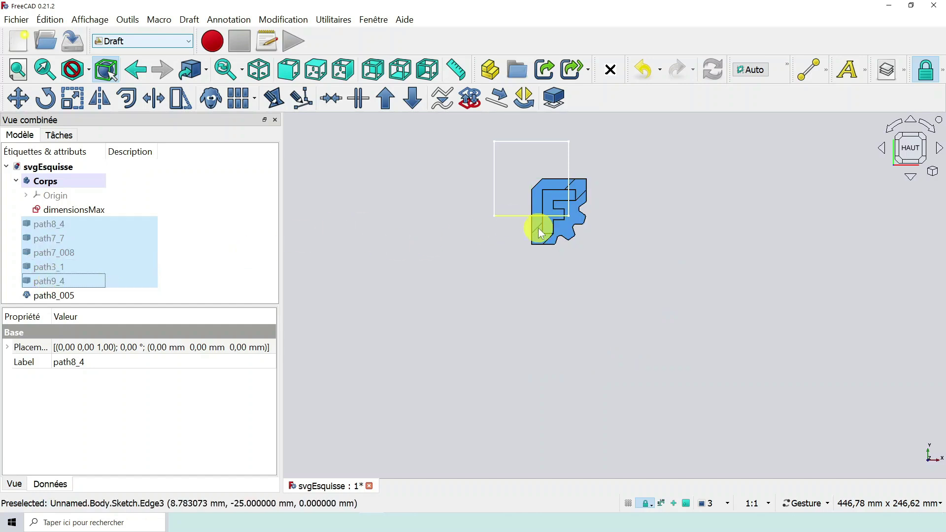
- Rename the scaled clone path8_005 as cloneLogo
click(50, 295)
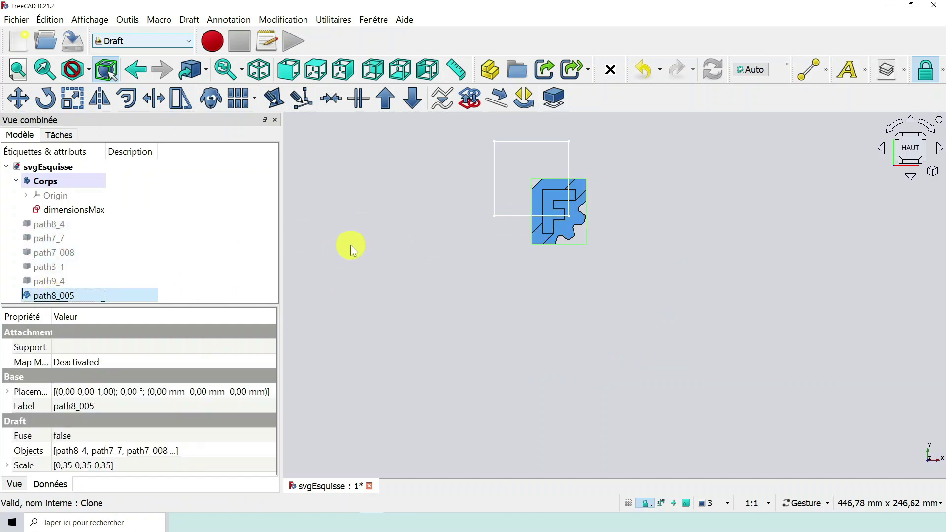
scroll(347, 237, up, 3)
right_drag(838, 394, 767, 406)
scroll(741, 352, up, 2)
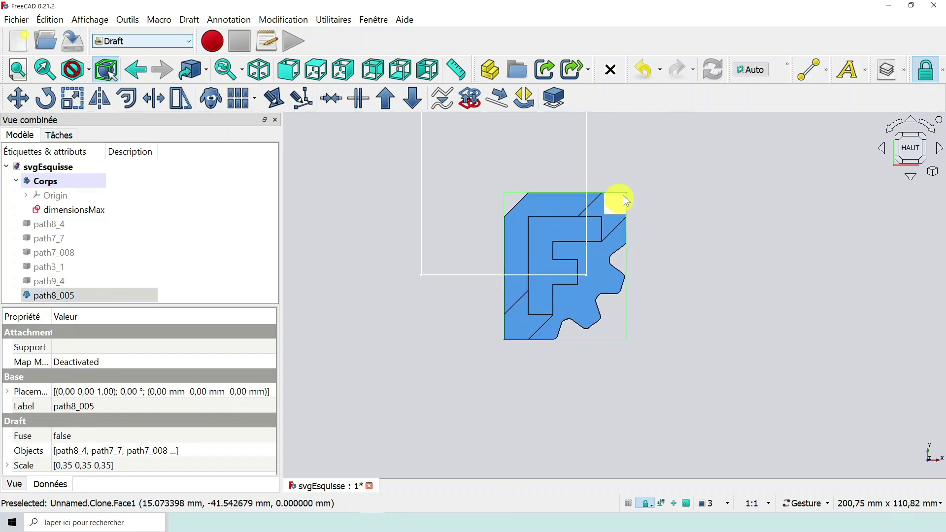
right_drag(622, 195, 665, 247)
click(666, 199)
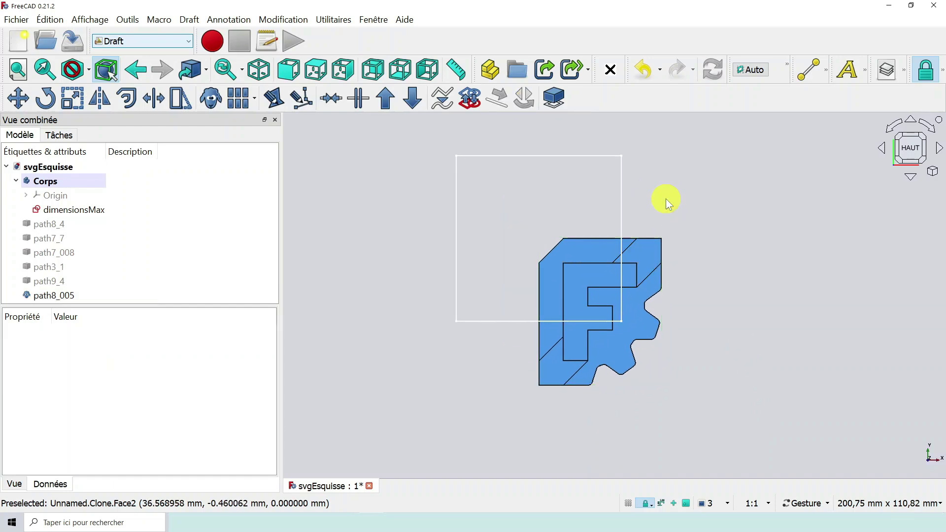
right_click(41, 297)
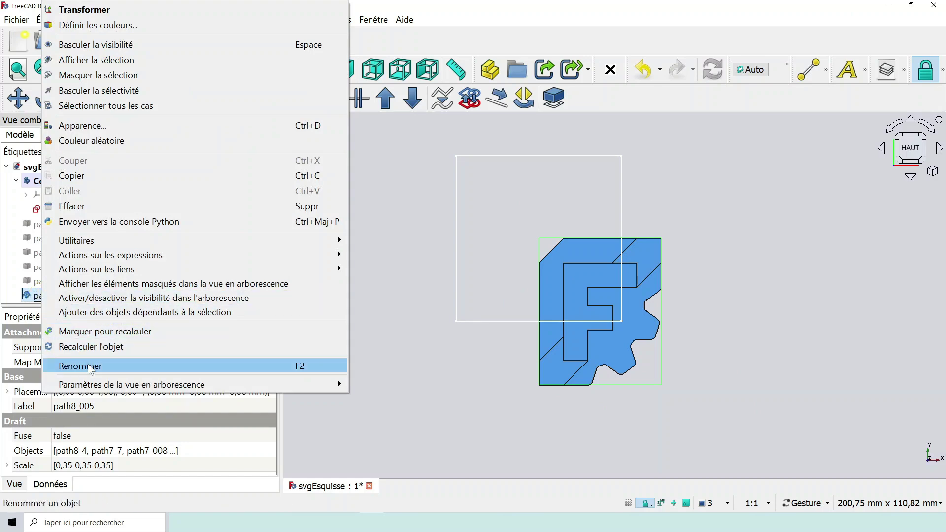
click(89, 369)
text(cl)
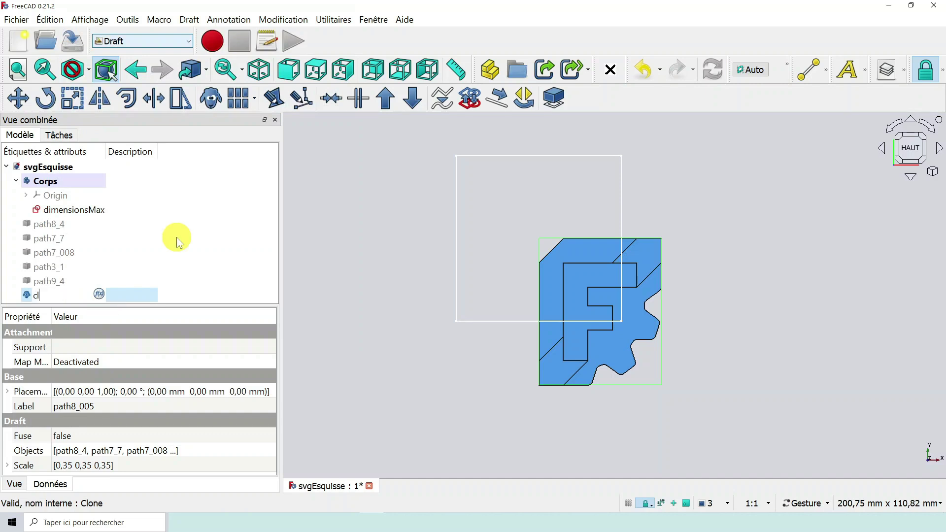
text(oneLogo)
key(Return)
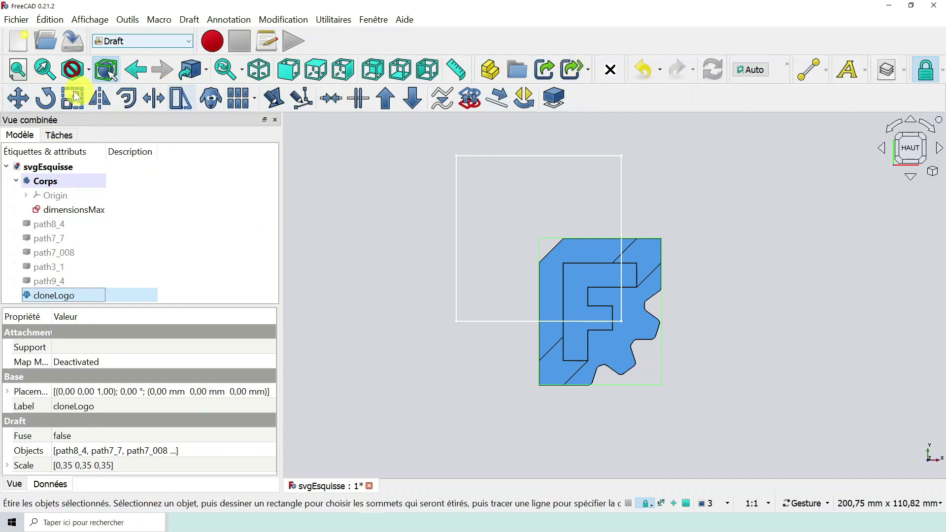
- Move cloneLogo by about -17.90 mm in X and 21.92 mm in Y, inside the dimensionsMax square, and save the document
click(326, 239)
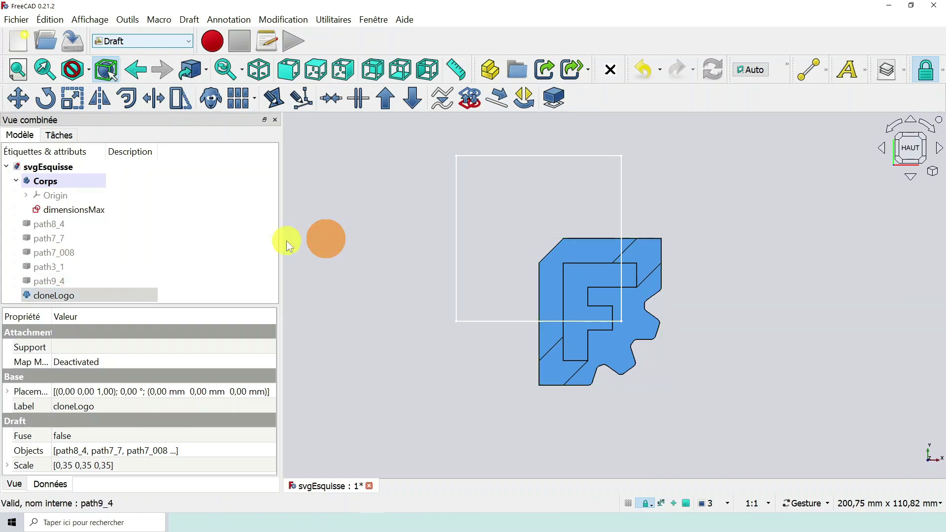
click(72, 294)
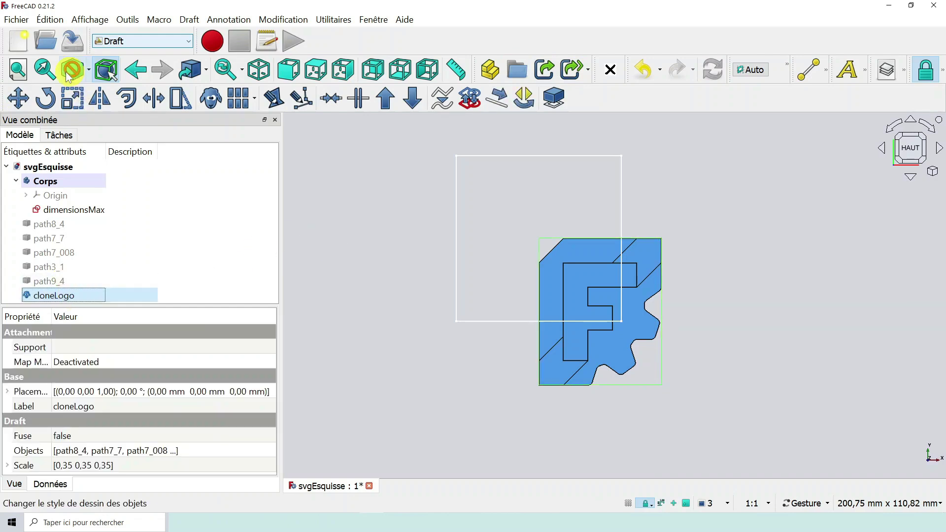
click(18, 98)
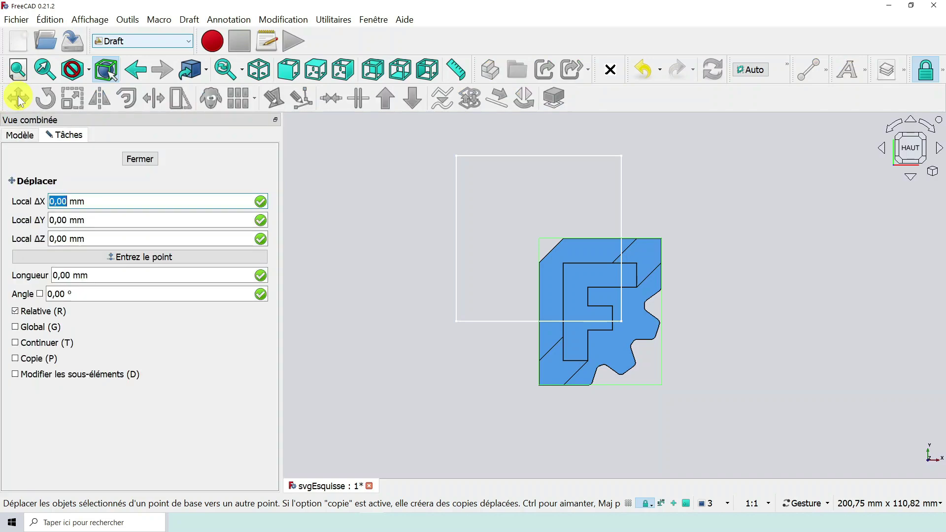
click(547, 247)
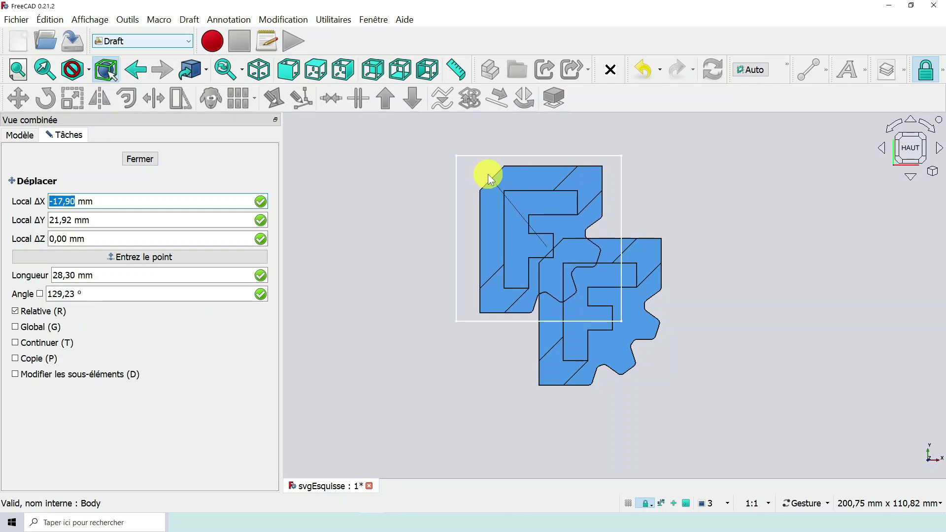
click(488, 174)
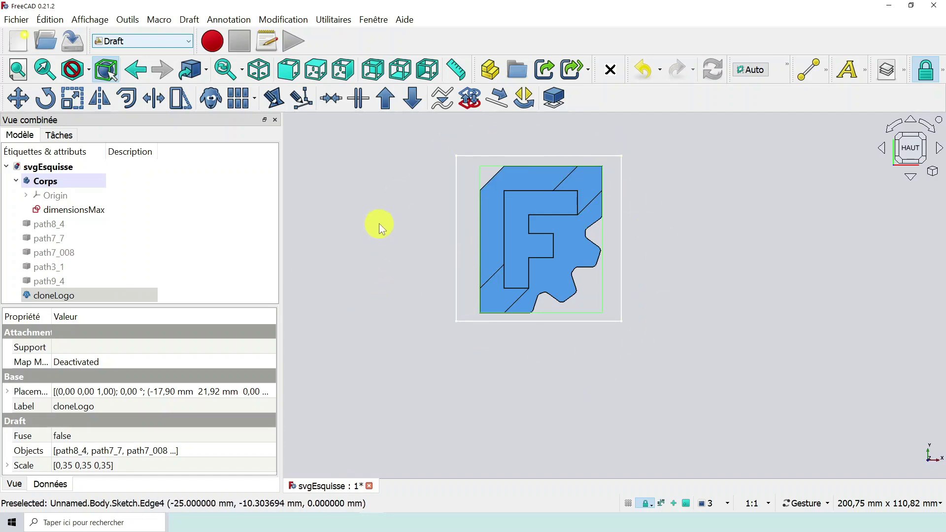
scroll(415, 207, up, 1)
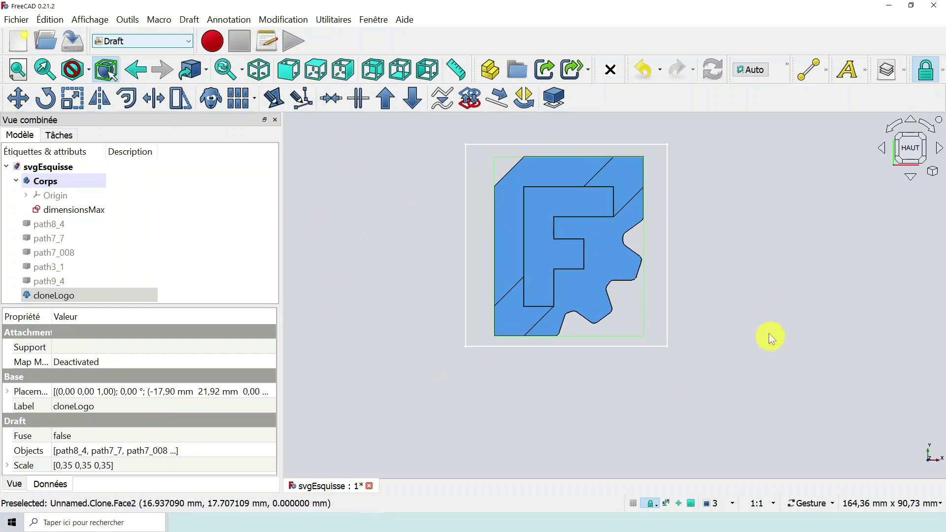
scroll(702, 242, up, 1)
right_drag(717, 250, 744, 284)
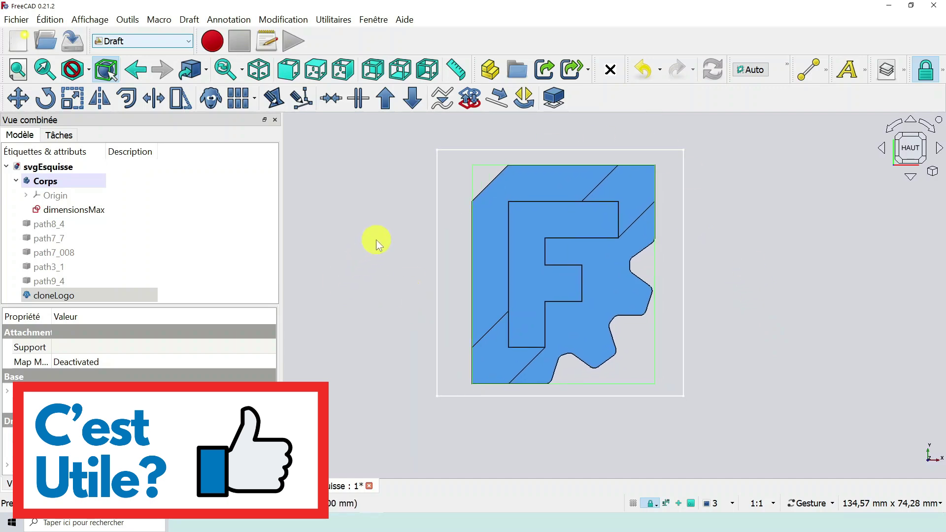
click(75, 38)
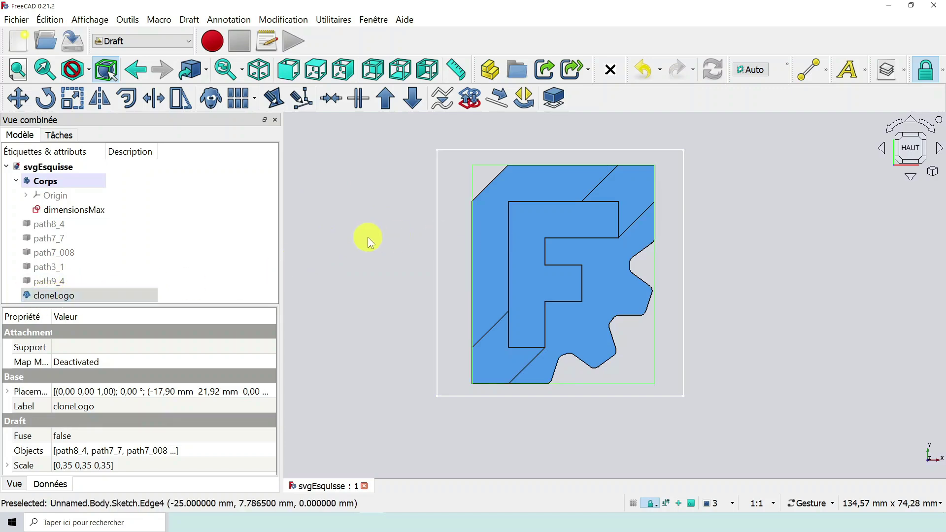
- Convert cloneLogo into a sketch with Draft to Sketch and bring the new sketch into view in the model tree
click(367, 237)
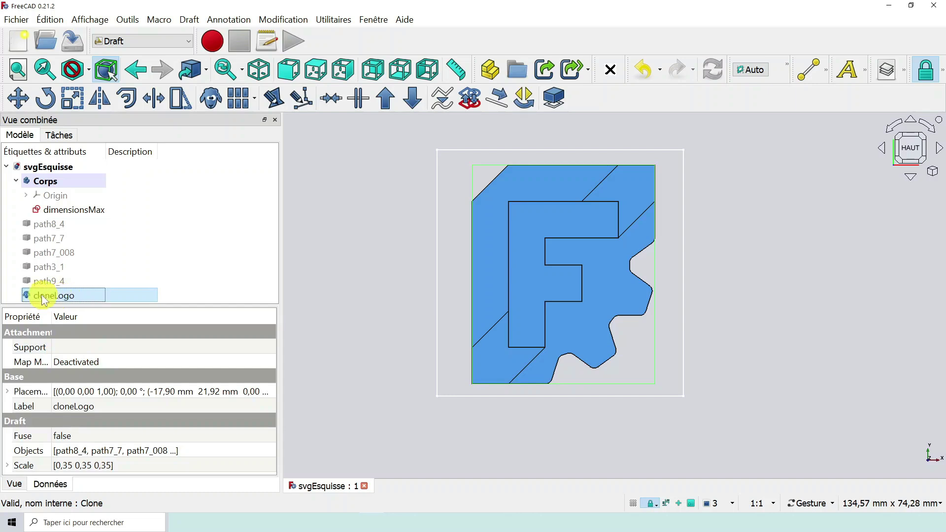
click(470, 99)
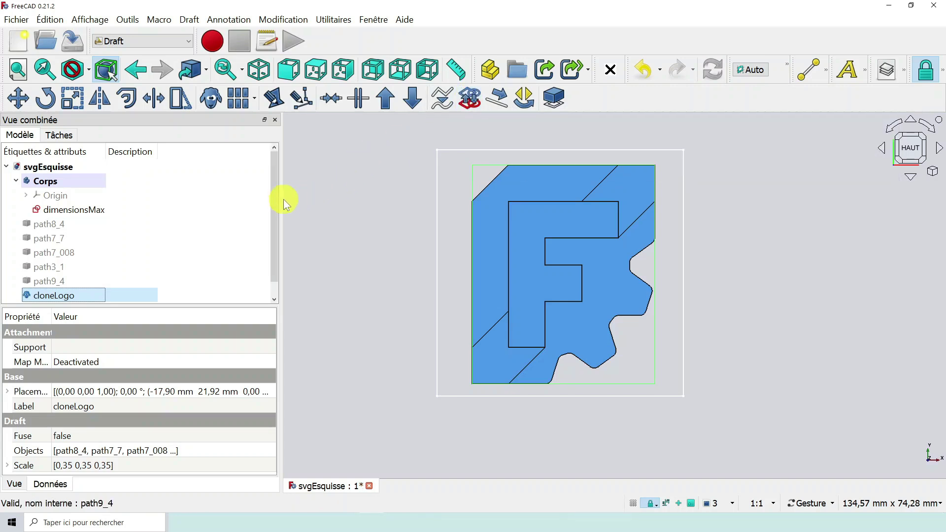
scroll(276, 197, down, 1)
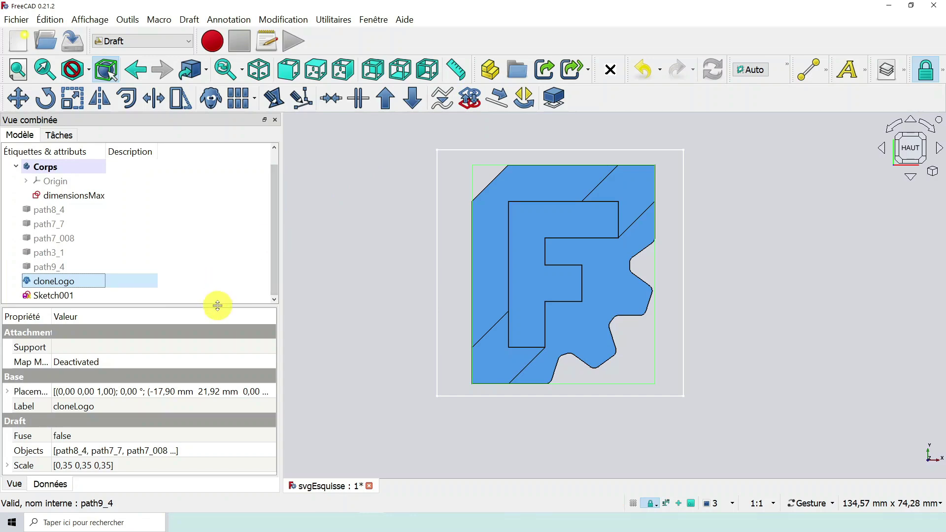
- Move Sketch001 into the body Corps and hide cloneLogo
drag(215, 306, 220, 353)
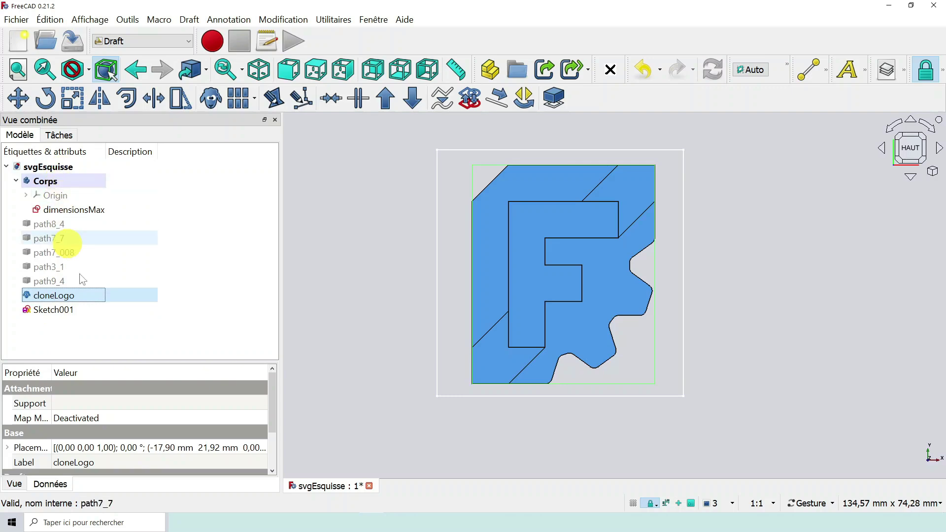
click(67, 311)
mouse_move(67, 312)
mouse_down()
mouse_move(89, 312)
mouse_move(102, 276)
mouse_move(101, 224)
mouse_move(75, 183)
mouse_up()
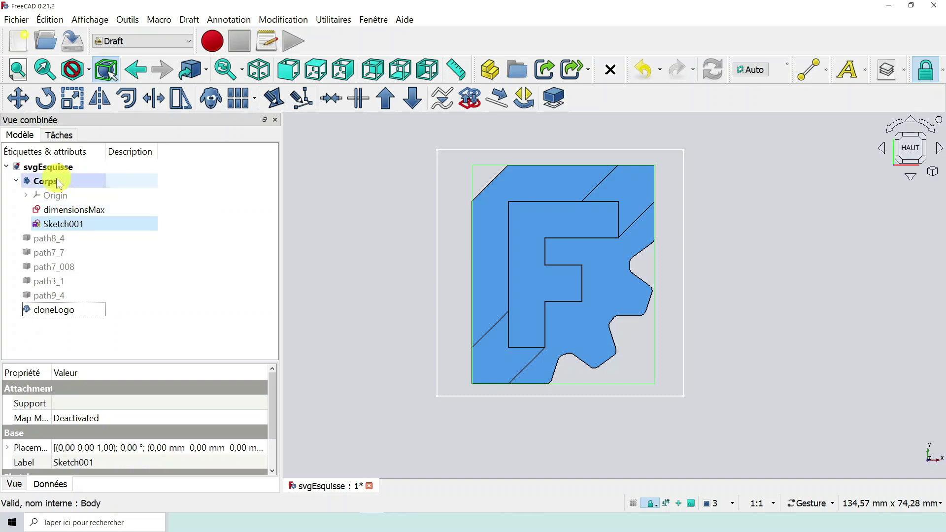
click(383, 280)
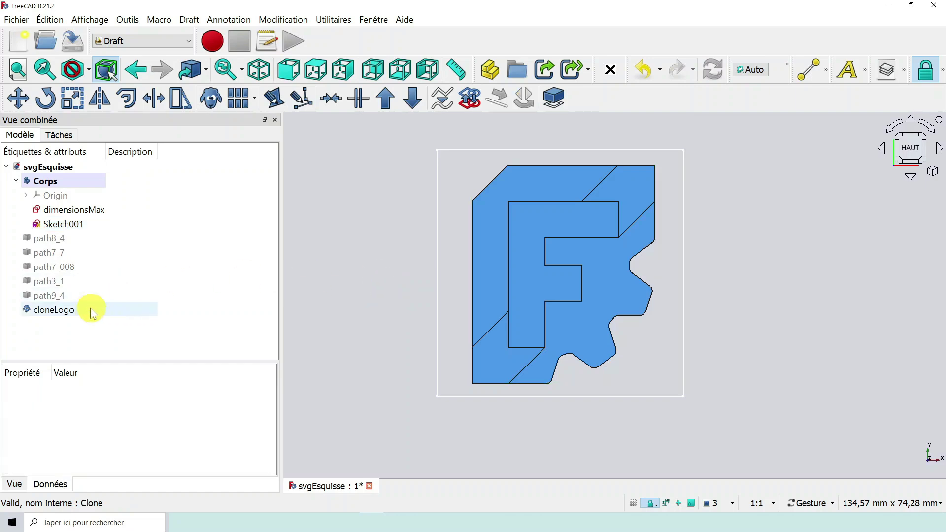
click(66, 312)
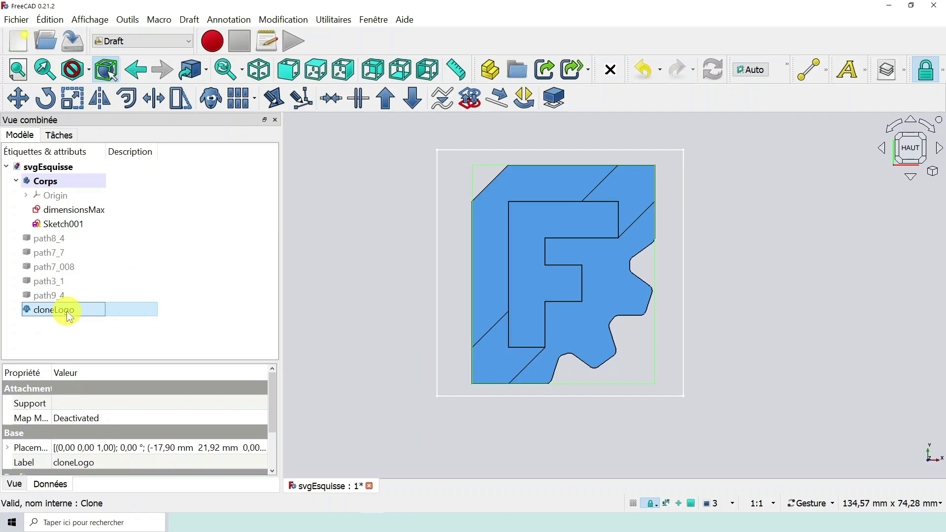
key(space)
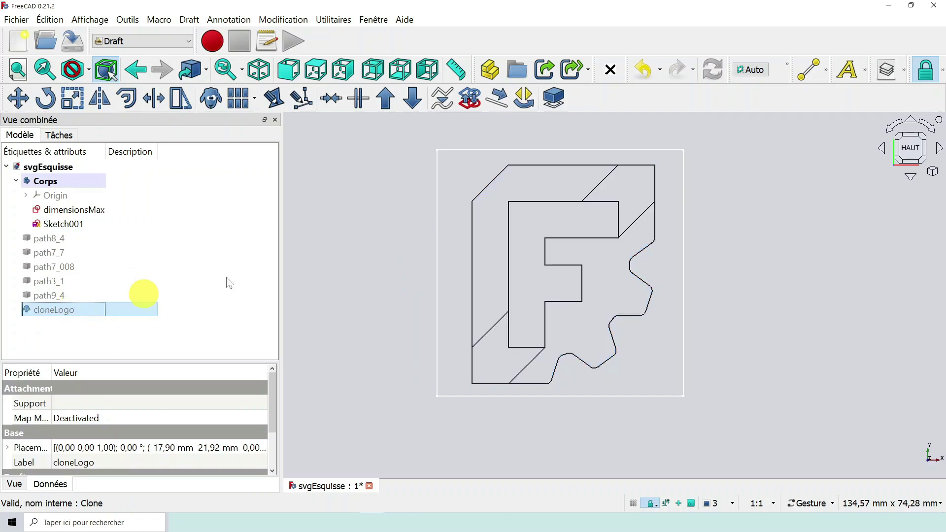
- Rename the converted sketch Sketch001 as esLogo
right_click(73, 223)
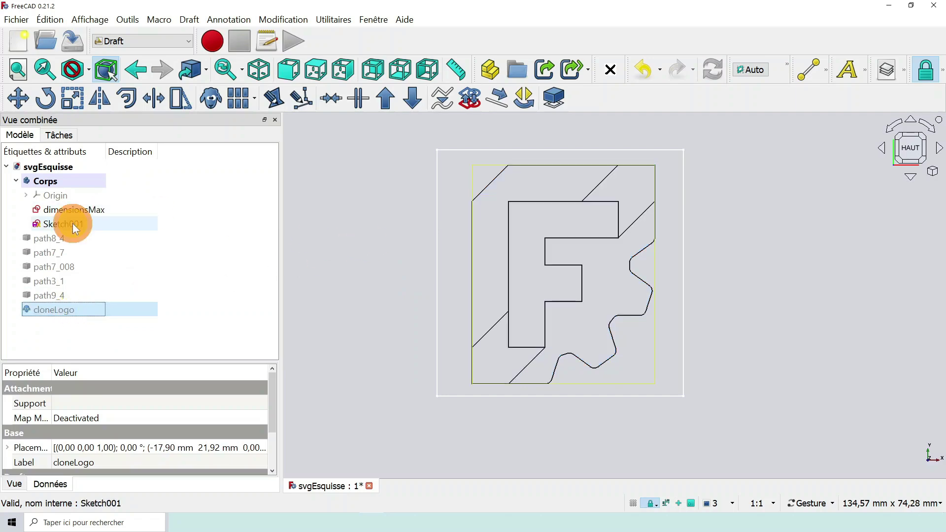
click(123, 349)
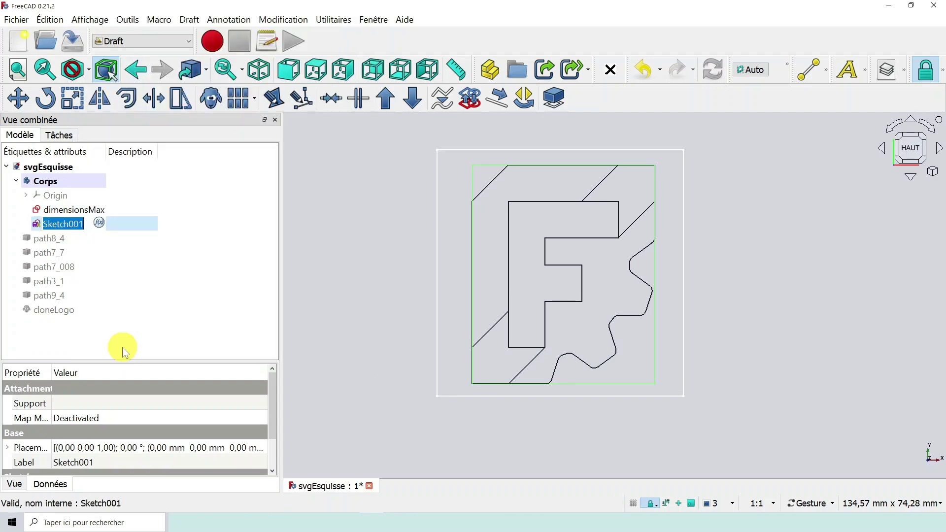
text(es)
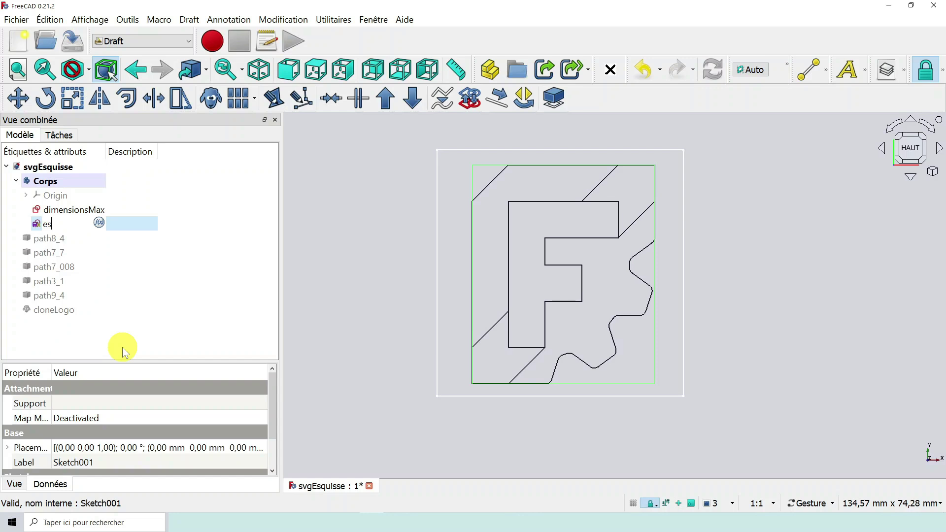
text(Logo)
key(Return)
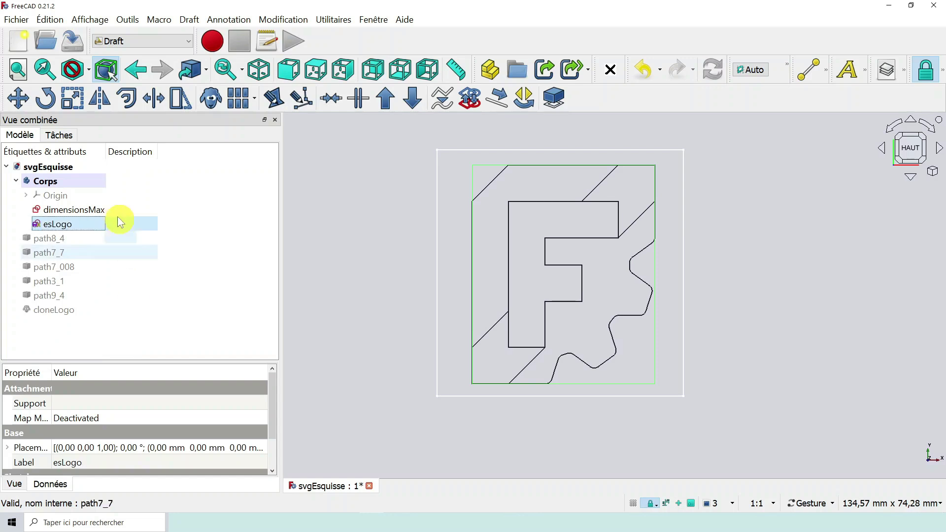
- In the esLogo sketch, try moving the outline's upper-left vertex to about (-15.4 mm, 24.8 mm), undo the move and close the sketch
double_click(71, 222)
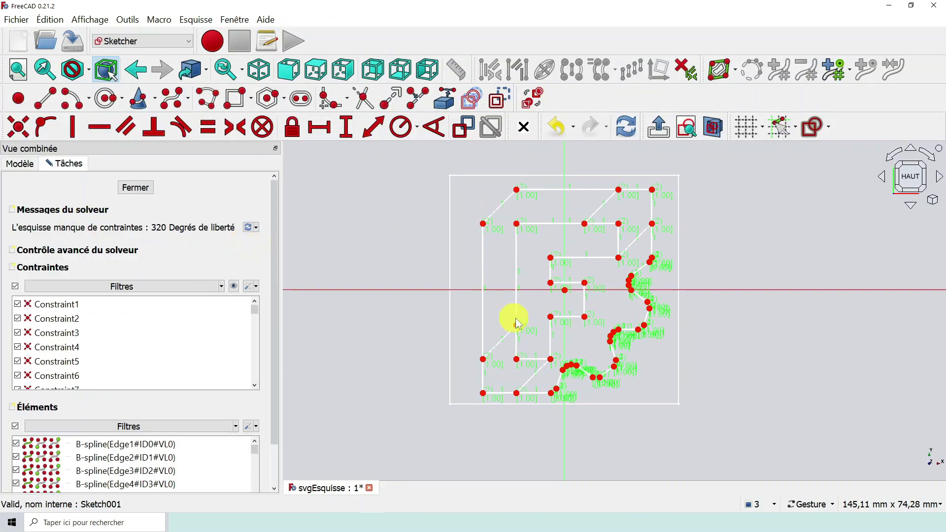
scroll(588, 342, up, 1)
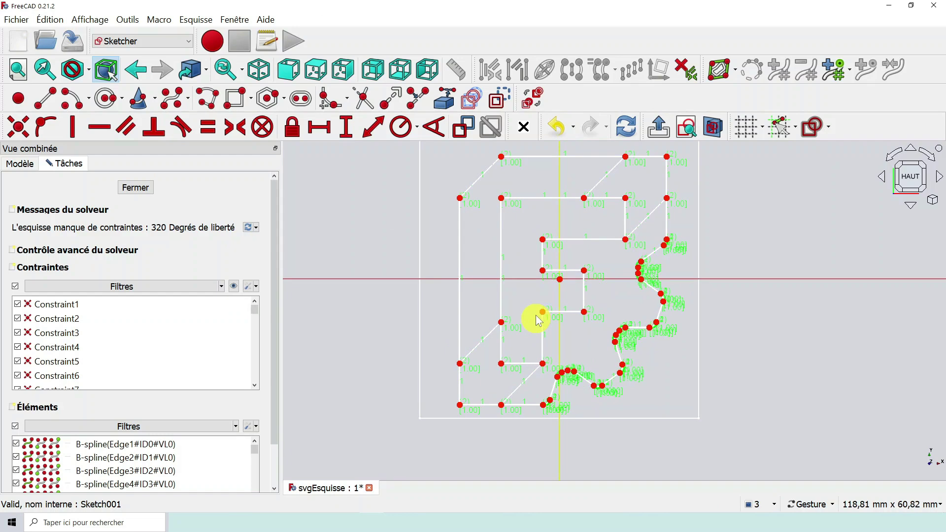
scroll(540, 302, down, 1)
scroll(512, 190, up, 2)
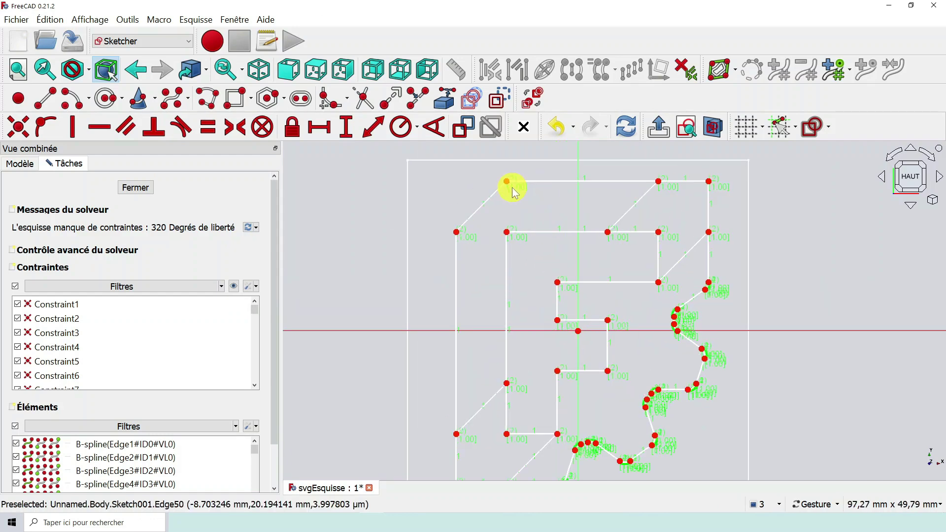
scroll(512, 187, down, 1)
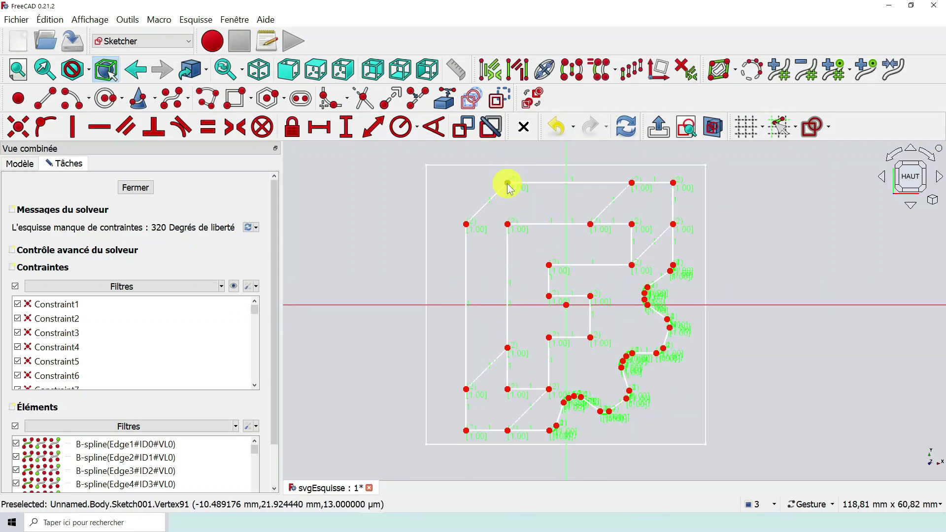
mouse_move(509, 187)
mouse_down()
mouse_move(498, 169)
mouse_move(480, 166)
mouse_up()
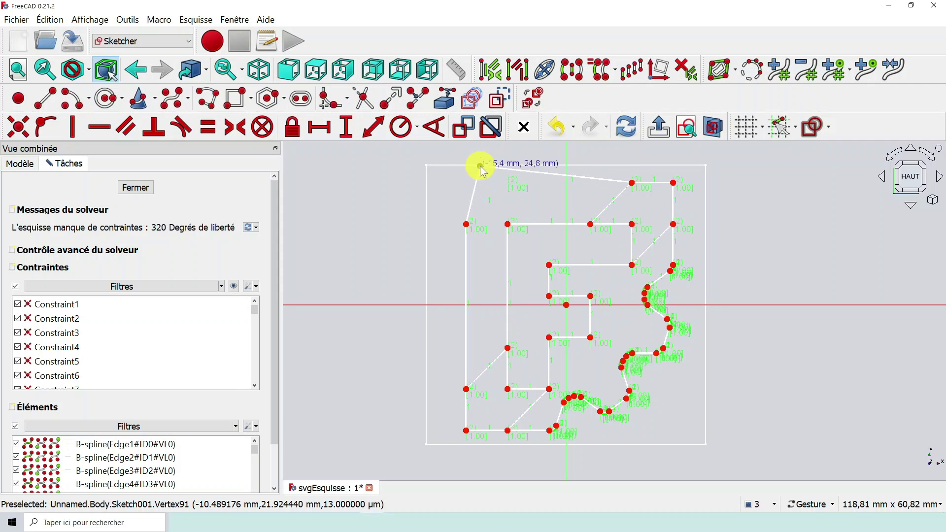
click(558, 129)
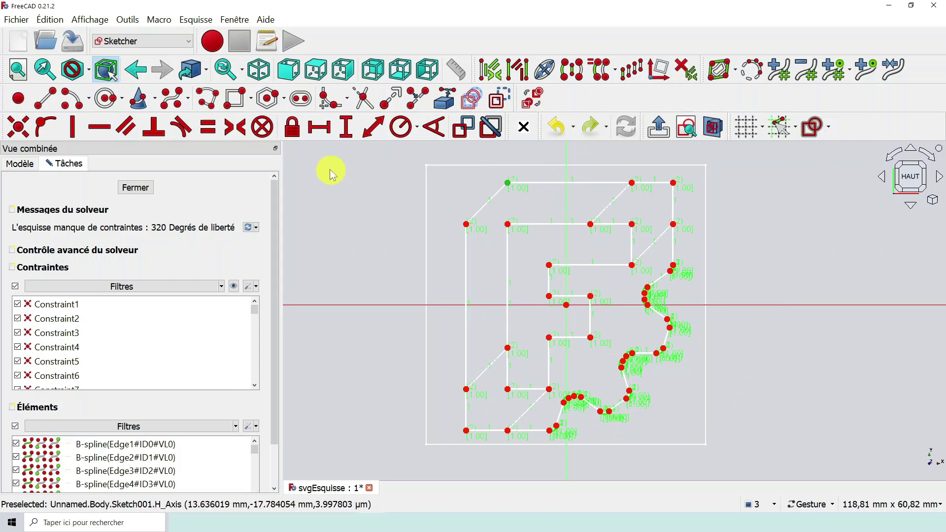
click(135, 188)
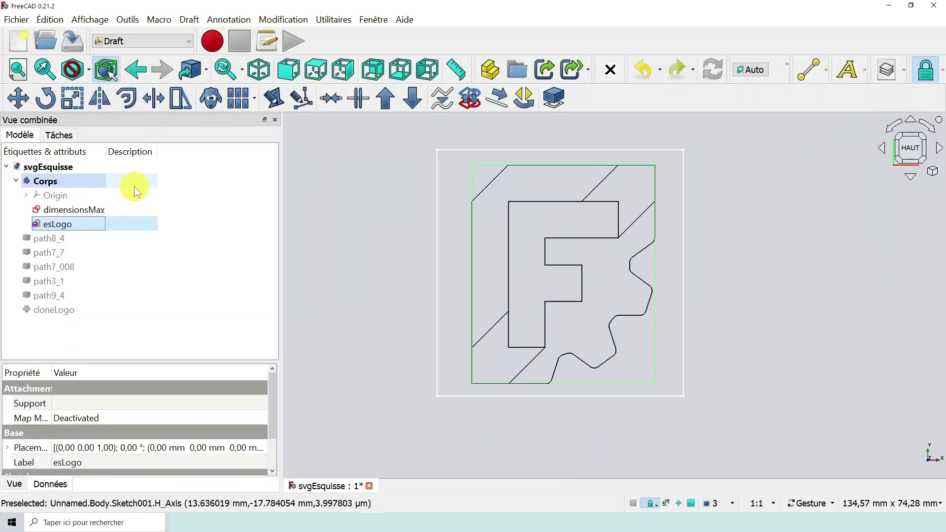
- Hide the dimensionsMax sketch and switch to the Part Design workbench
click(91, 209)
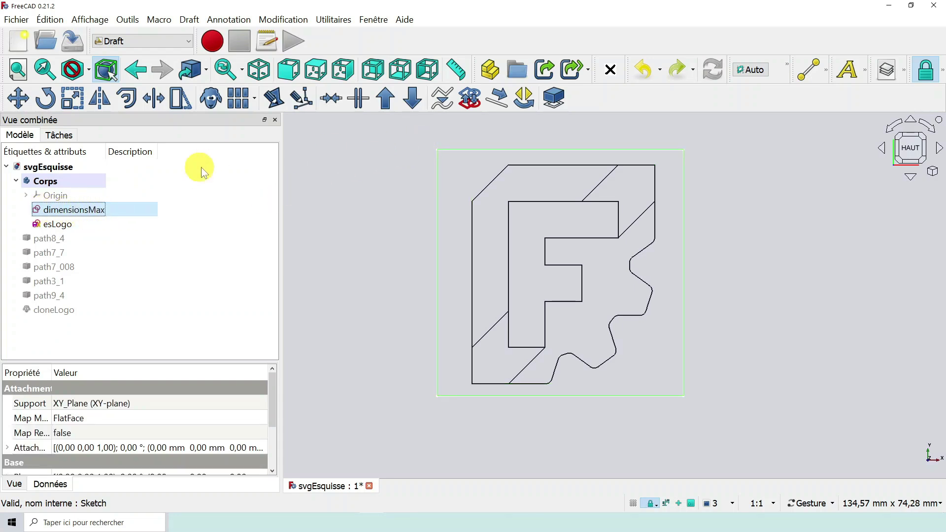
key(space)
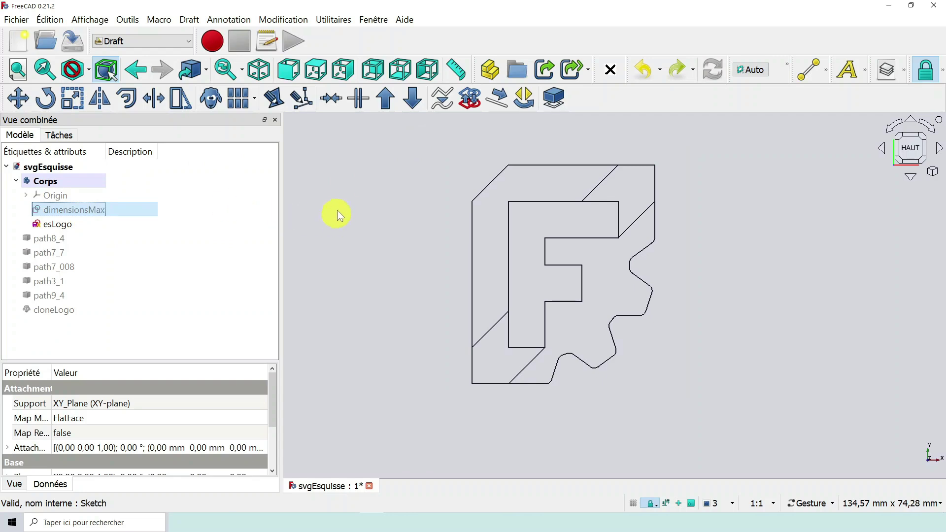
mouse_move(337, 214)
mouse_down()
mouse_move(369, 204)
mouse_move(430, 226)
mouse_move(439, 239)
mouse_move(426, 224)
mouse_move(413, 234)
mouse_move(437, 271)
mouse_move(425, 248)
mouse_up()
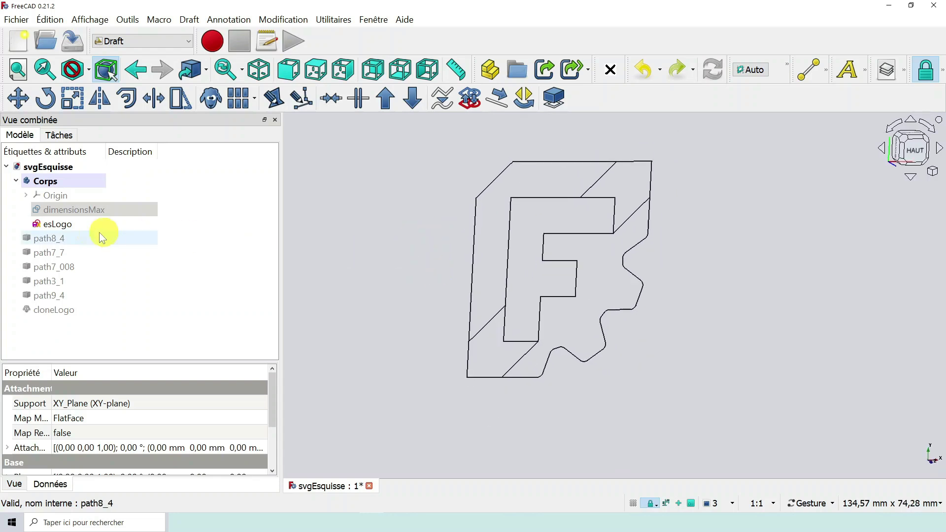
click(70, 228)
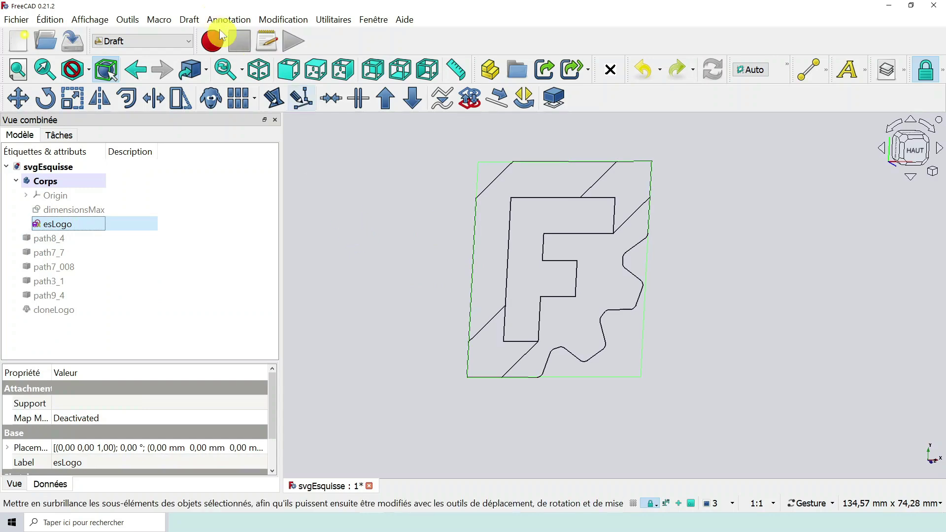
click(191, 41)
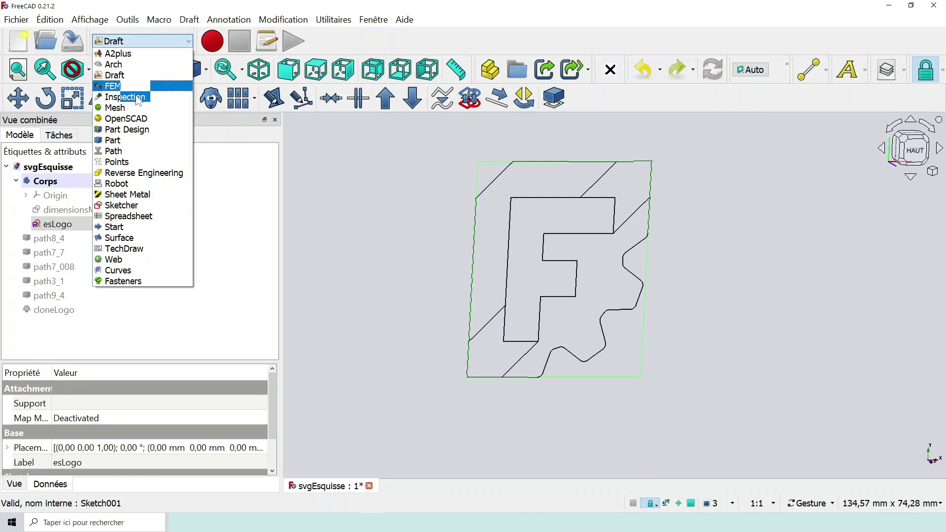
click(138, 130)
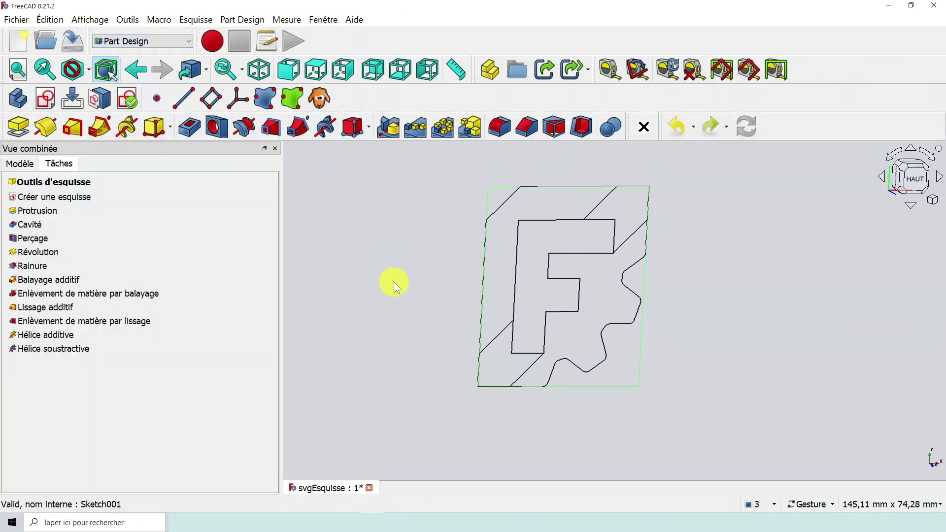
- Pad the esLogo sketch by 10 mm, normal to the sketch
drag(396, 281, 396, 272)
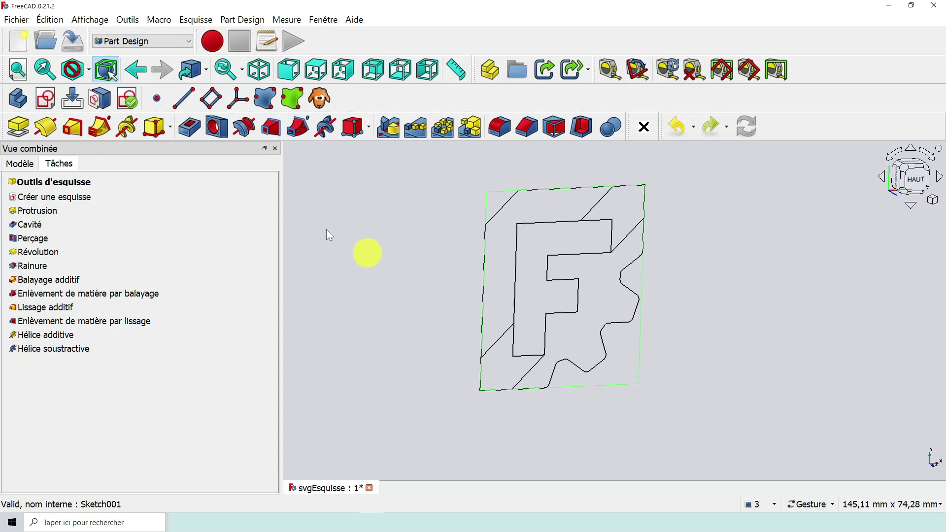
click(22, 164)
click(68, 252)
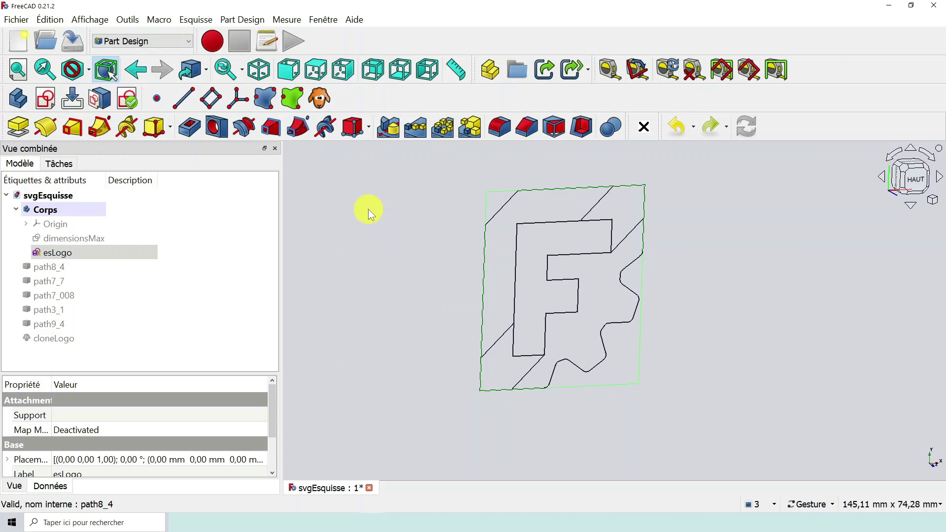
click(12, 128)
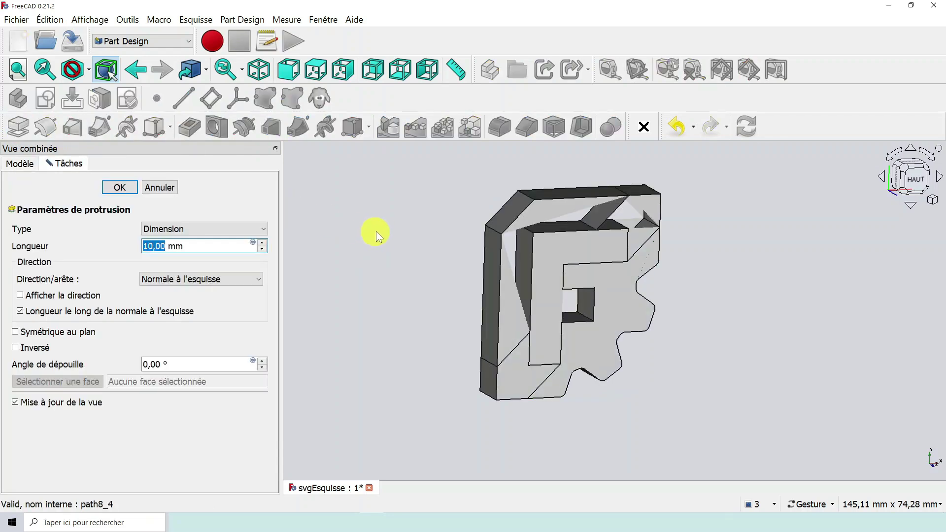
drag(377, 231, 542, 296)
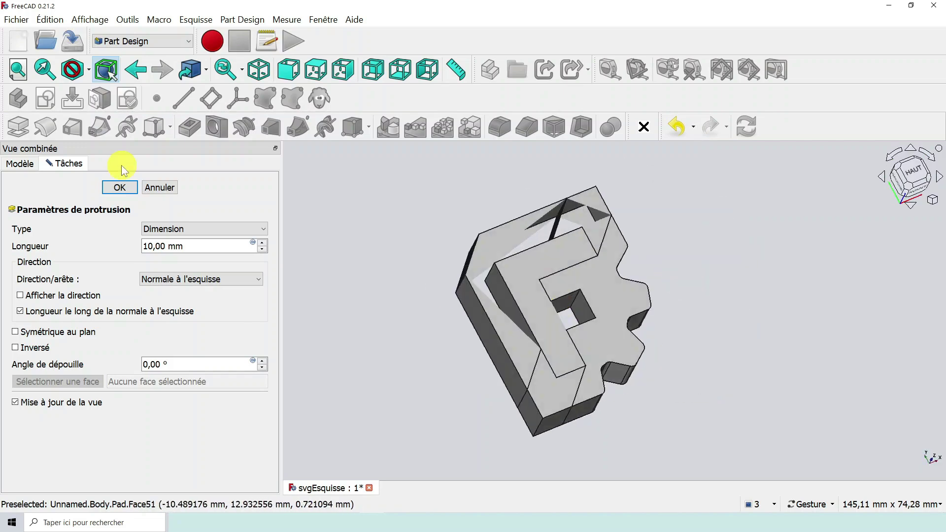
key(Return)
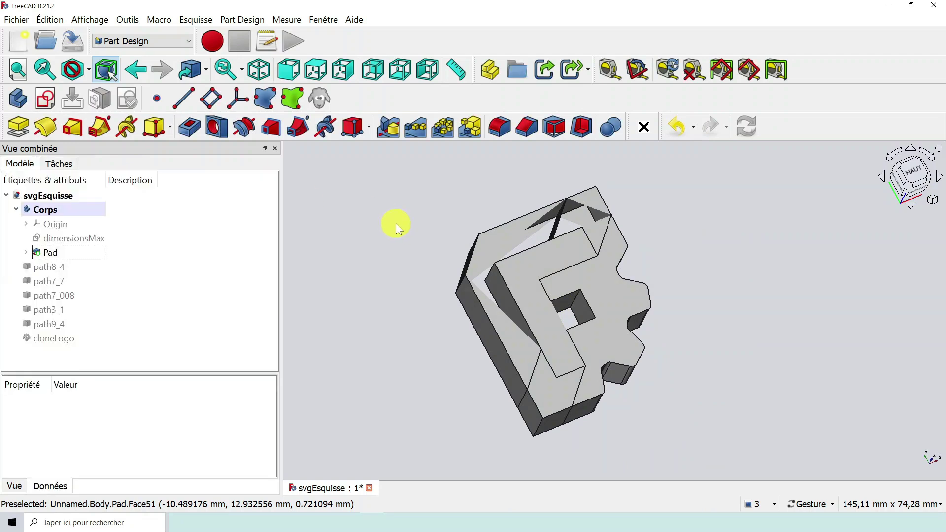
- Examine the padded logo from several angles, checking its front faces, the F opening and the gear-tooth edges for defects
drag(369, 223, 571, 332)
scroll(571, 331, up, 2)
scroll(571, 327, down, 2)
drag(554, 298, 584, 267)
scroll(584, 267, up, 3)
drag(690, 268, 615, 292)
scroll(615, 292, down, 4)
drag(500, 315, 587, 285)
scroll(586, 286, up, 3)
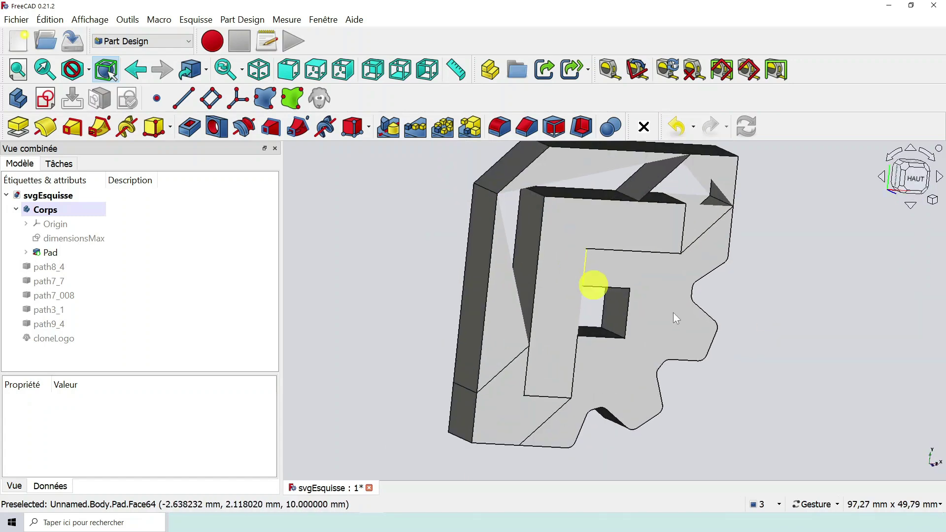
drag(687, 318, 627, 295)
scroll(625, 294, down, 4)
drag(533, 295, 606, 268)
scroll(651, 272, up, 3)
scroll(650, 275, up, 2)
scroll(648, 281, down, 5)
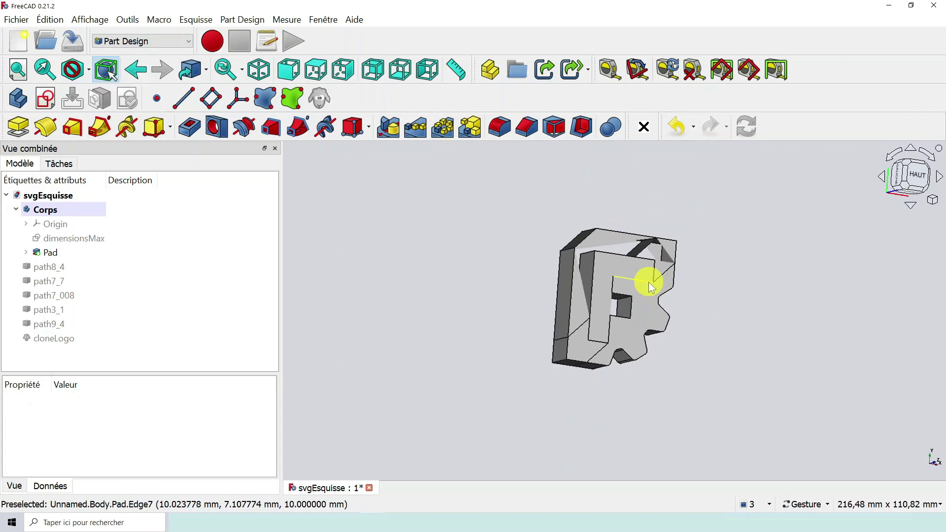
drag(655, 301, 606, 302)
scroll(605, 302, up, 3)
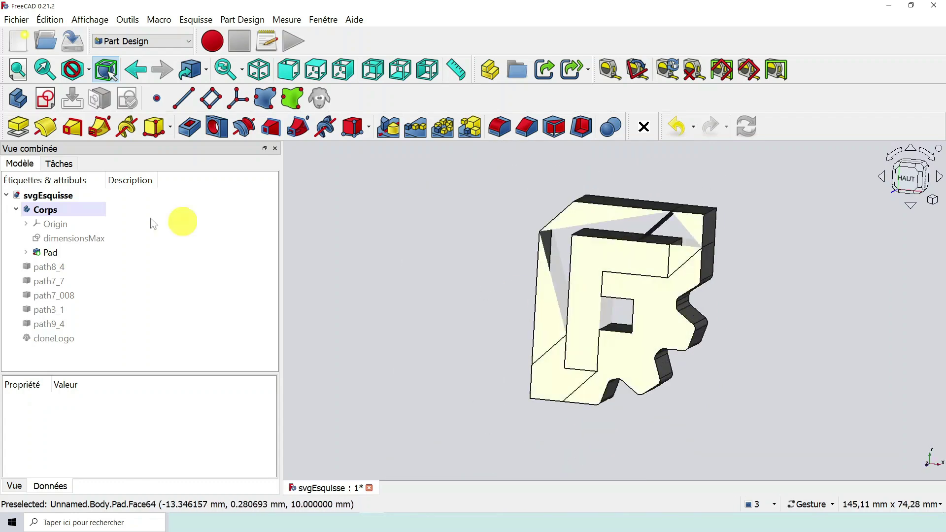
- Delete the pad made from esLogo, keeping the sketch itself
click(53, 253)
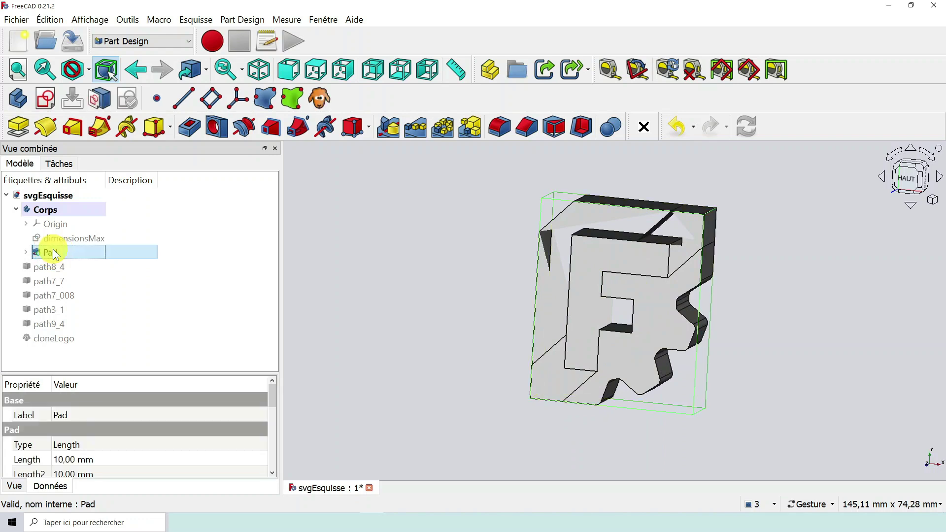
key(Delete)
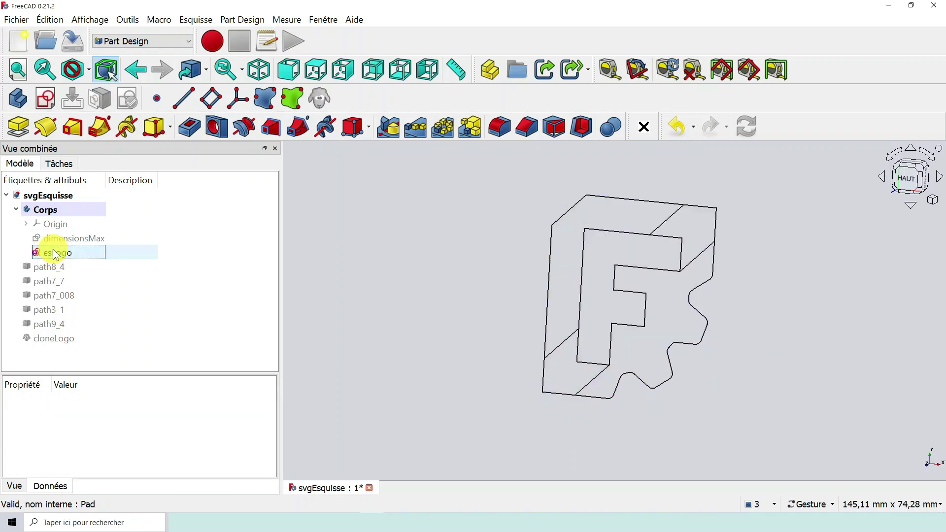
drag(400, 276, 475, 312)
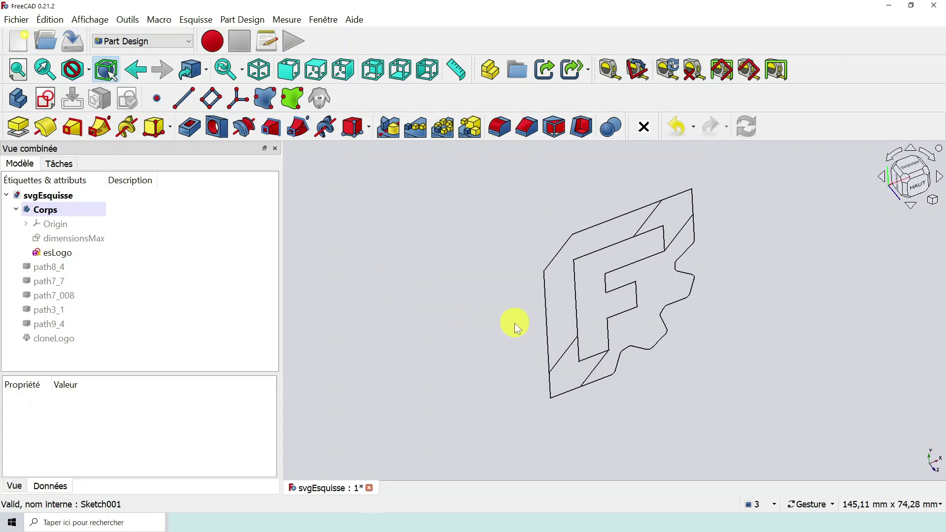
drag(676, 320, 674, 281)
mouse_move(745, 322)
mouse_down()
mouse_move(717, 356)
mouse_move(729, 348)
mouse_up()
drag(487, 352, 463, 322)
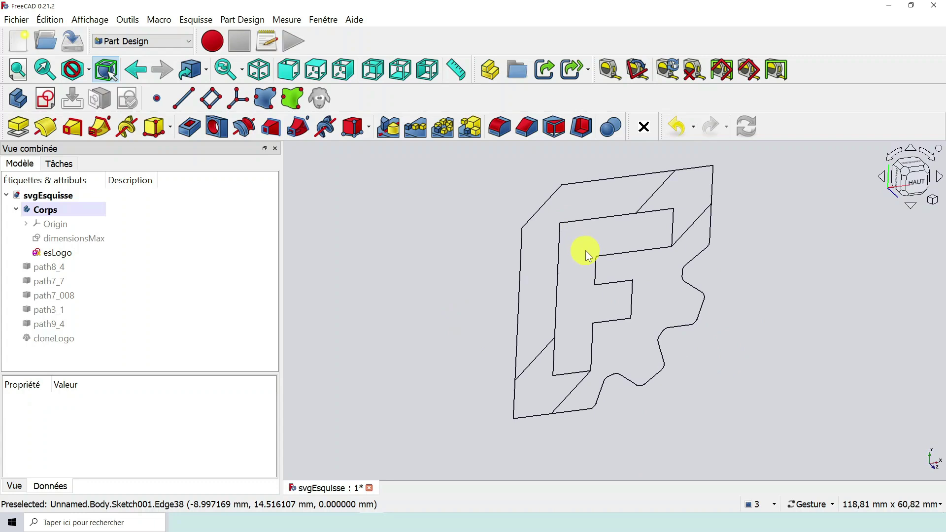
scroll(587, 251, up, 2)
scroll(587, 251, down, 1)
scroll(589, 251, down, 2)
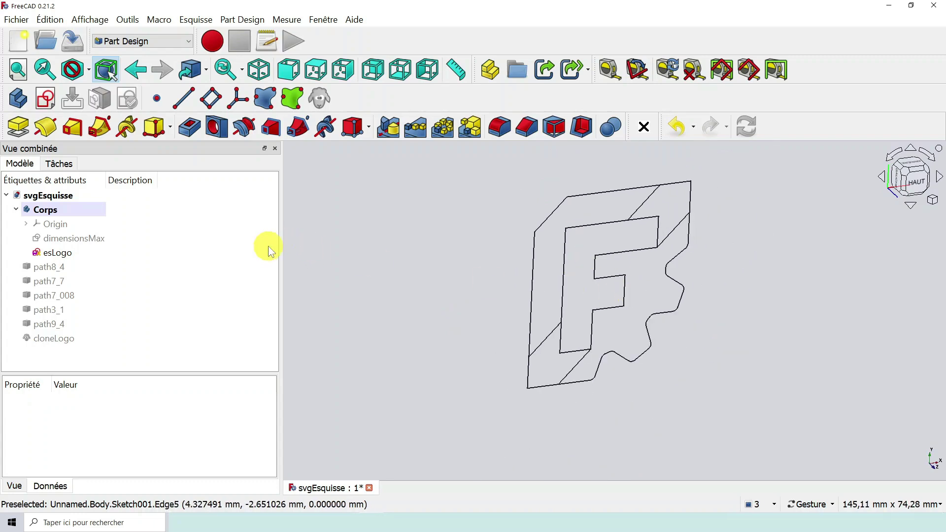
- Open the esLogo sketch, examine its B-spline elements and the edges dividing the logo into regions, and close it unchanged
click(56, 254)
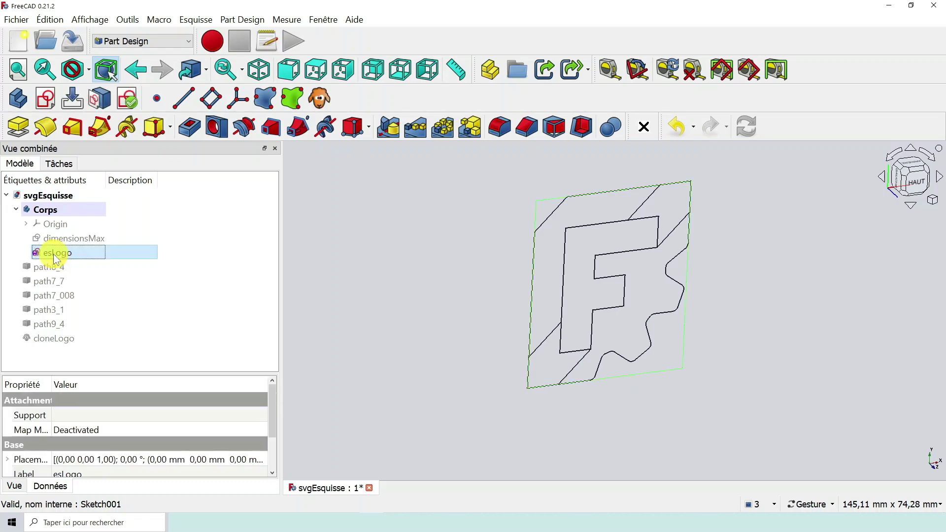
double_click(54, 255)
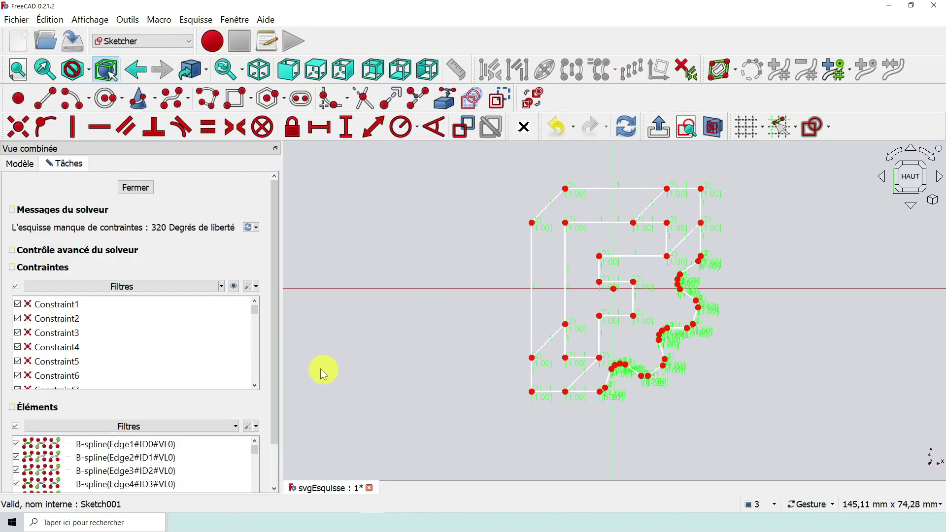
drag(275, 303, 275, 371)
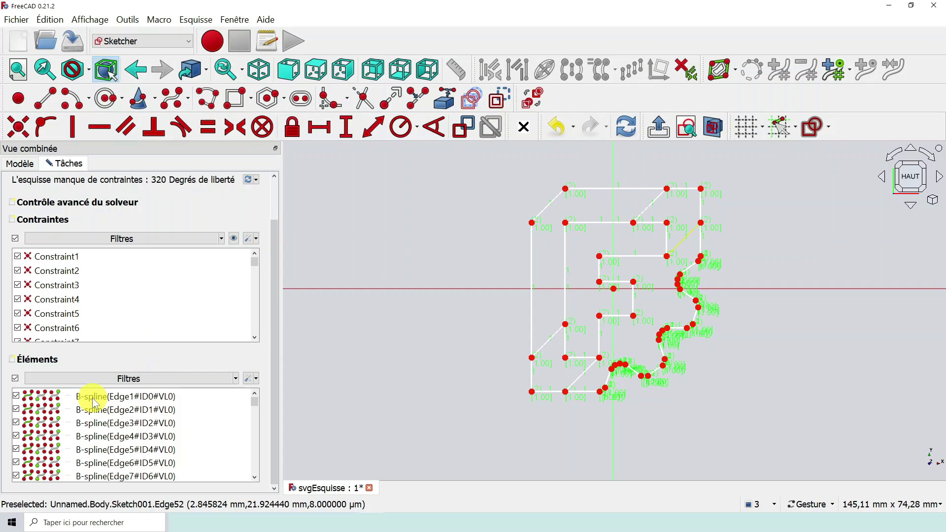
scroll(556, 290, up, 4)
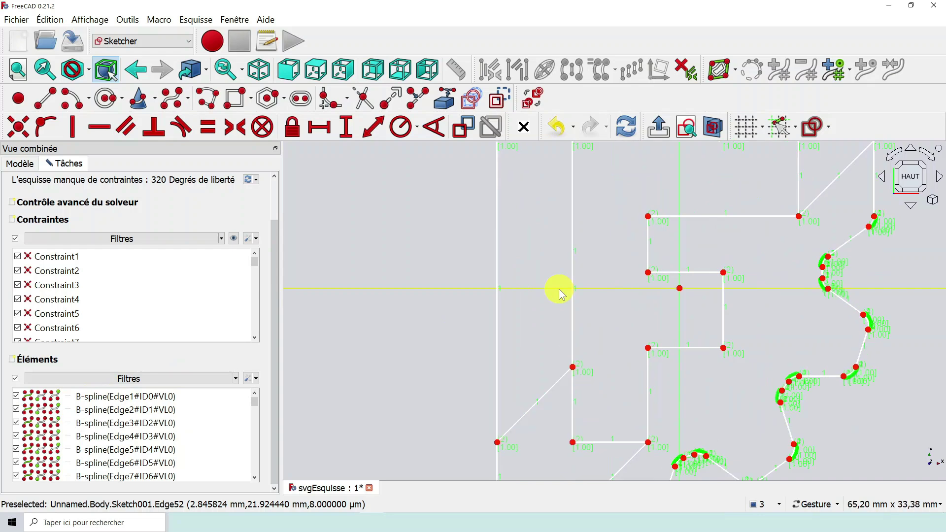
scroll(554, 269, down, 2)
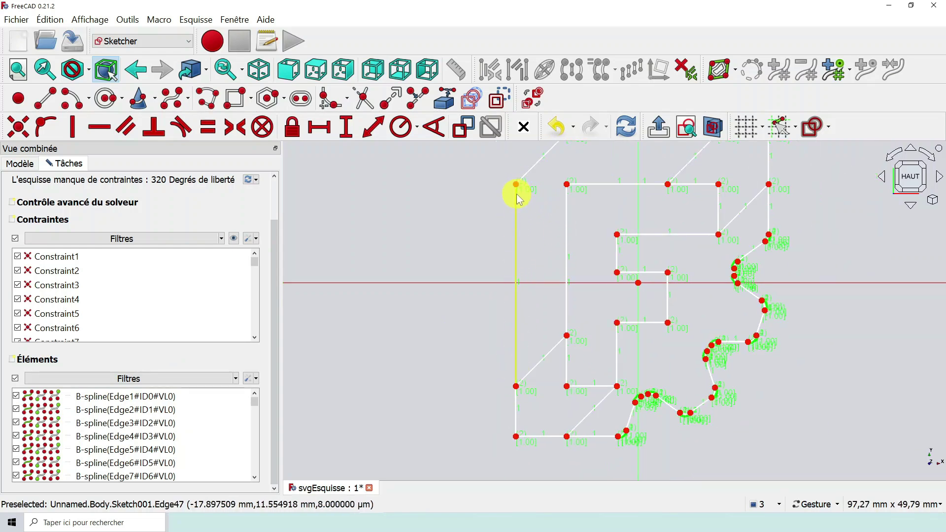
scroll(508, 212, down, 1)
scroll(523, 200, up, 1)
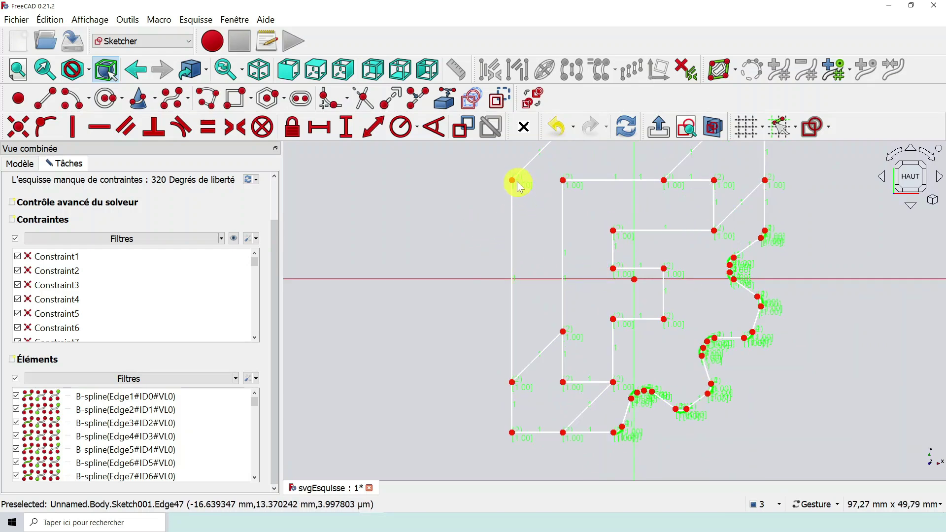
scroll(542, 274, down, 1)
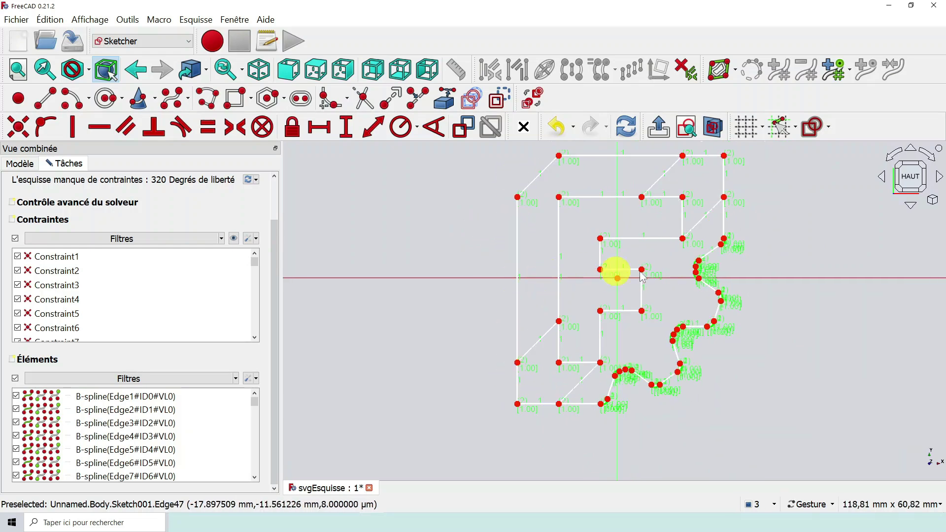
scroll(642, 276, down, 2)
scroll(741, 256, up, 1)
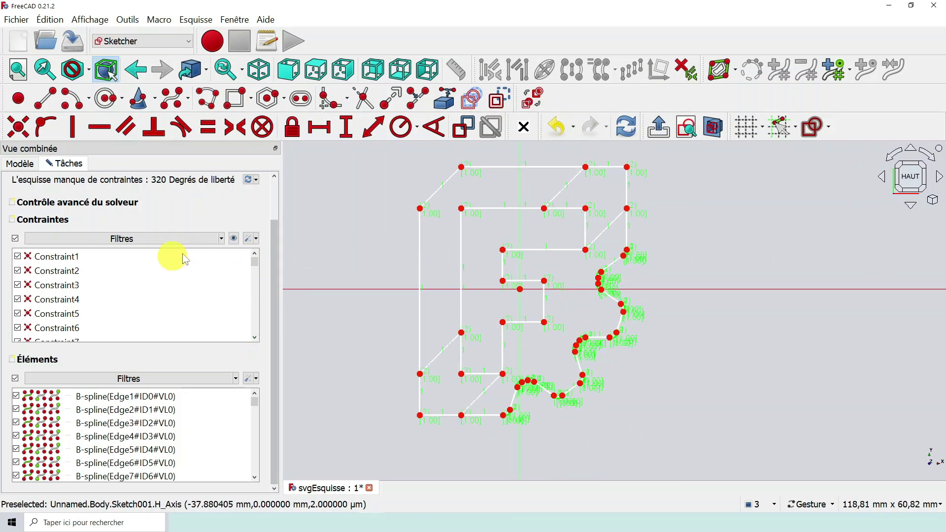
drag(272, 253, 272, 186)
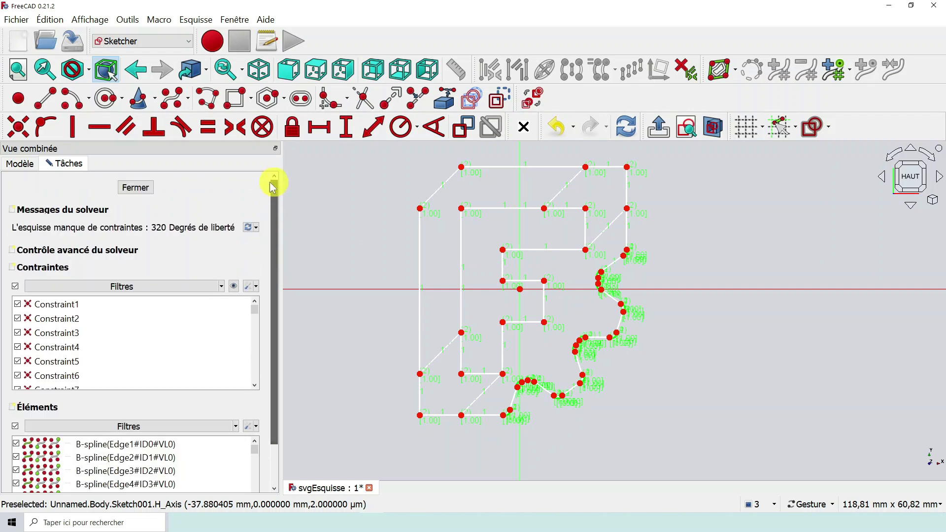
click(134, 188)
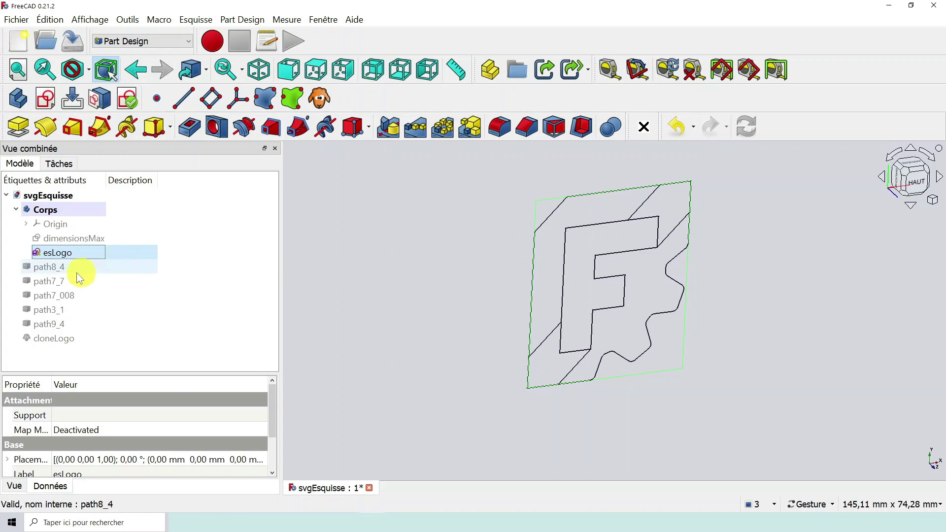
- Show the imported faces path8_4, path7_7 and path9_4 for comparison with the esLogo outline
click(61, 271)
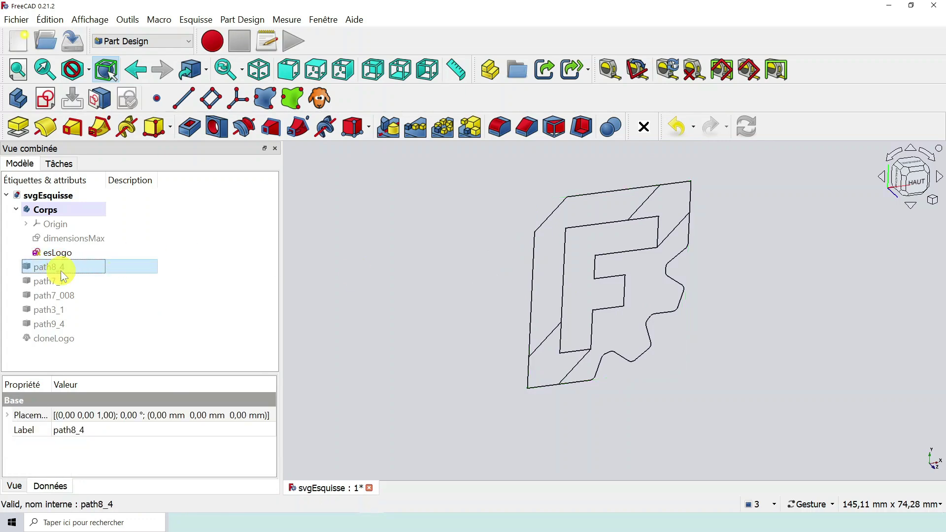
key(space)
scroll(723, 332, down, 4)
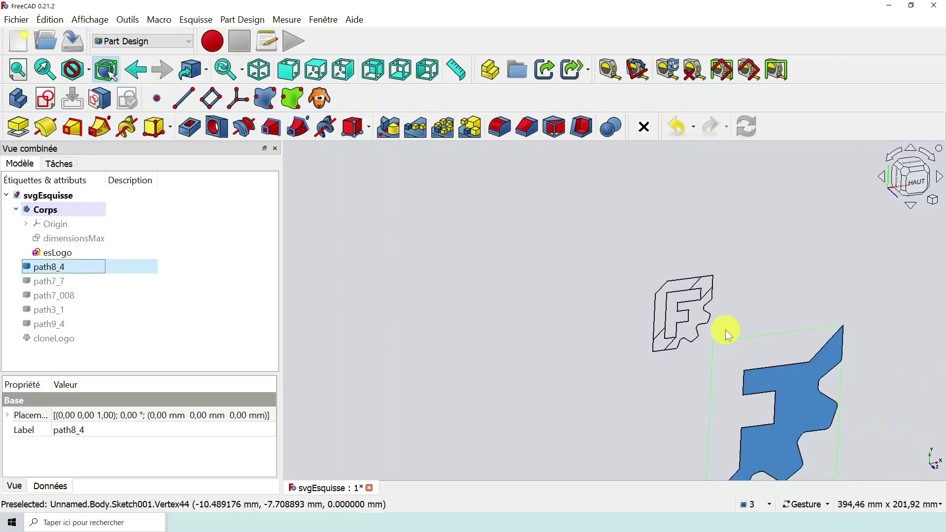
scroll(820, 415, up, 2)
scroll(798, 433, down, 2)
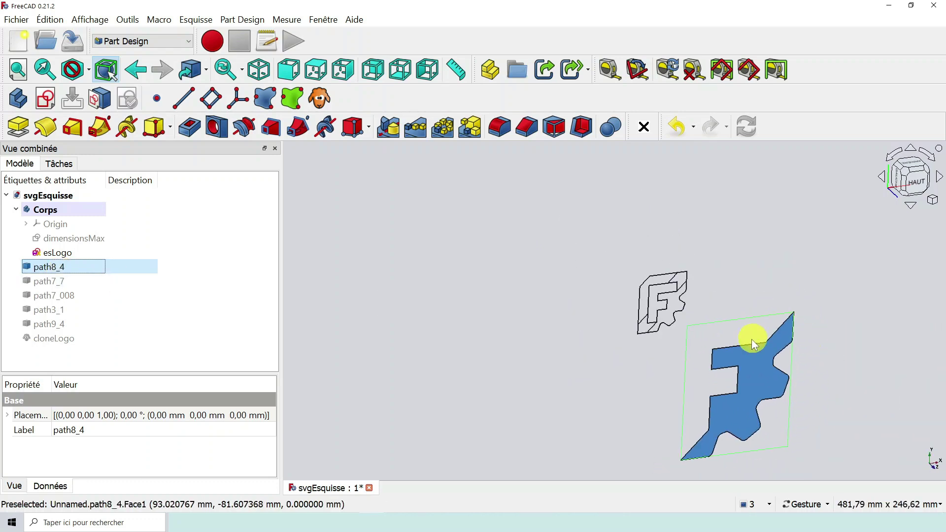
click(55, 283)
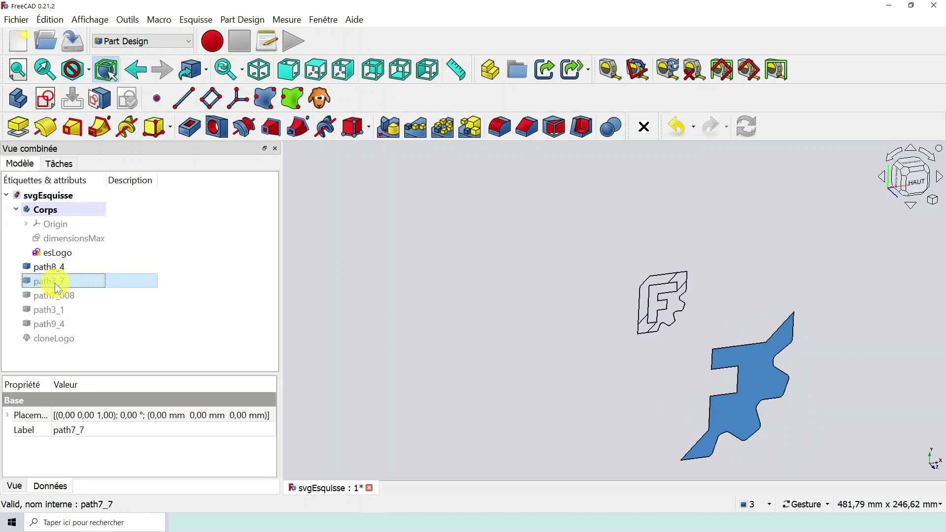
key(space)
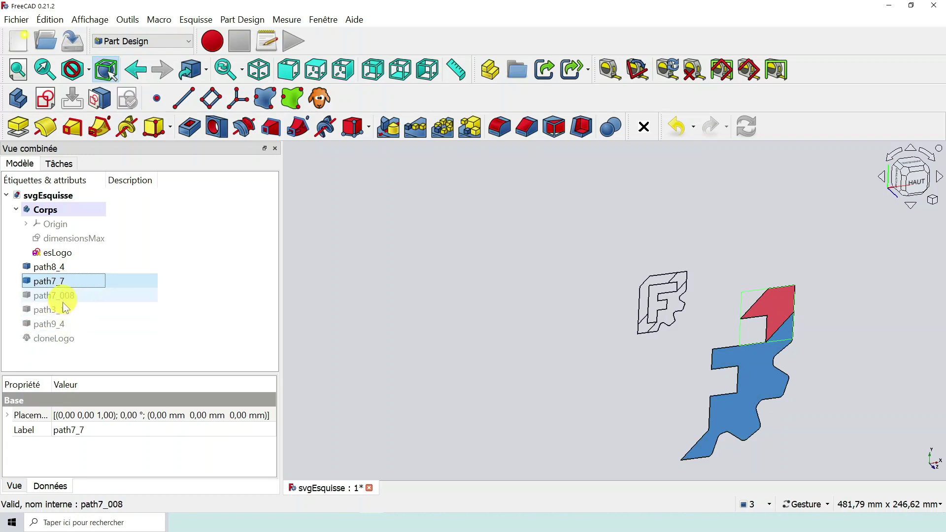
click(61, 324)
key(space)
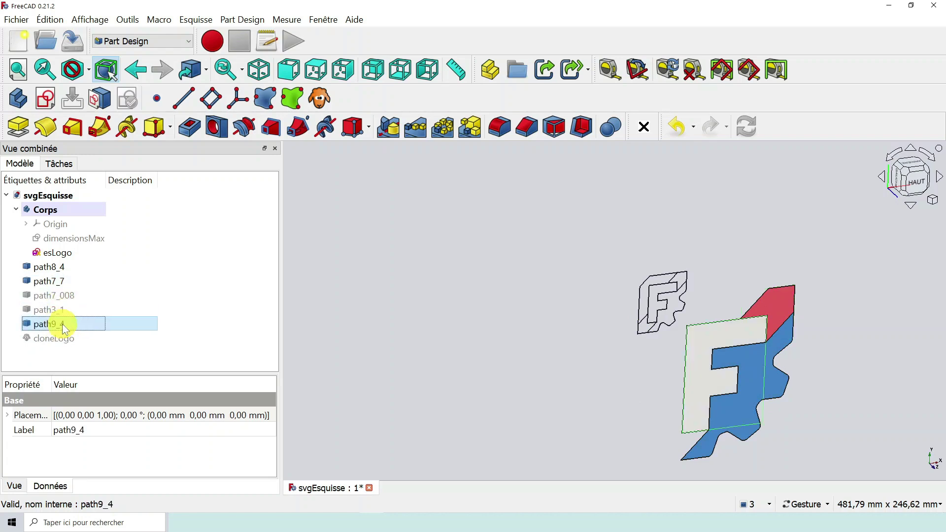
drag(732, 415, 682, 378)
scroll(756, 382, up, 3)
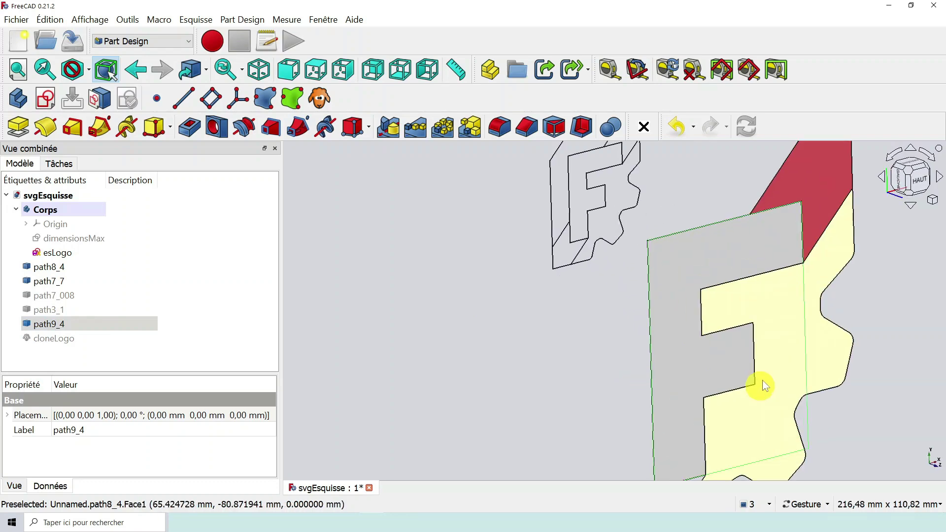
scroll(771, 370, down, 1)
mouse_move(844, 421)
mouse_down()
mouse_move(818, 412)
mouse_move(825, 418)
mouse_up()
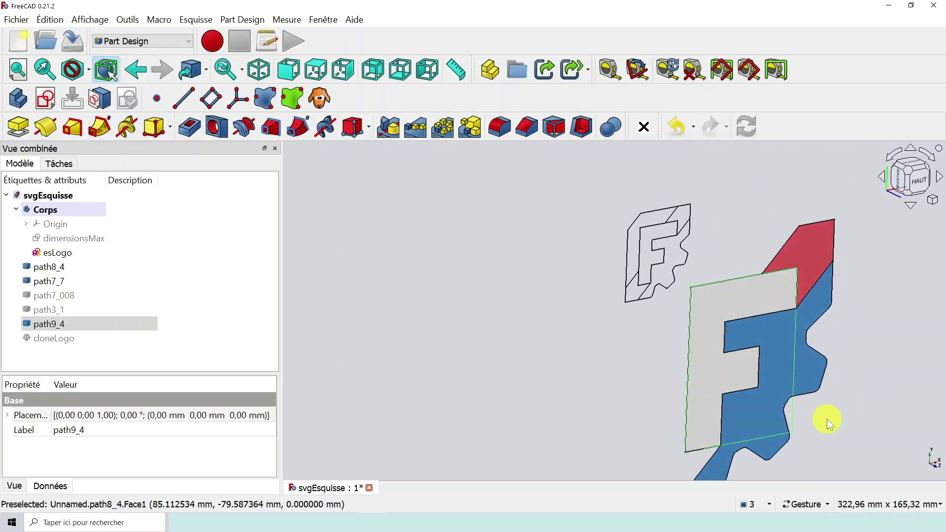
scroll(775, 351, up, 1)
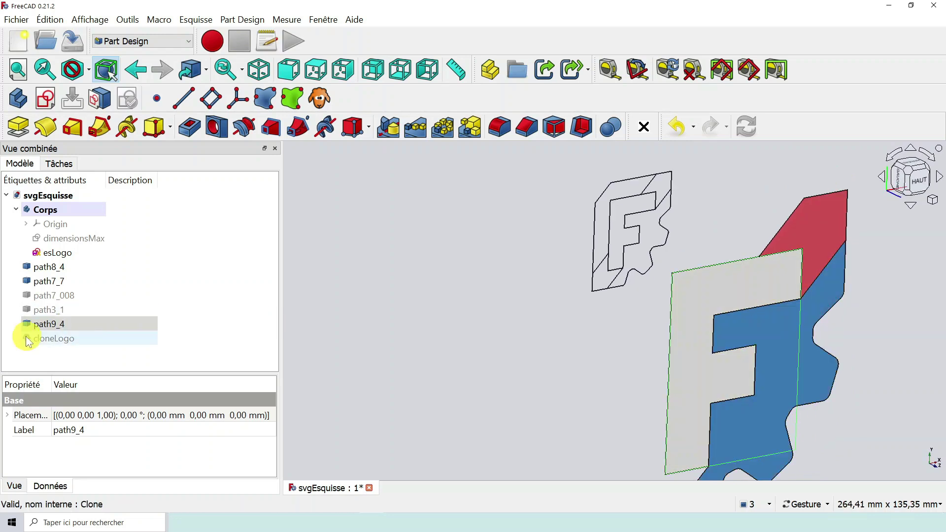
- Hide path8_4 temporarily to inspect the F face, restore it, and hide path9_4 to inspect the gear face
click(54, 266)
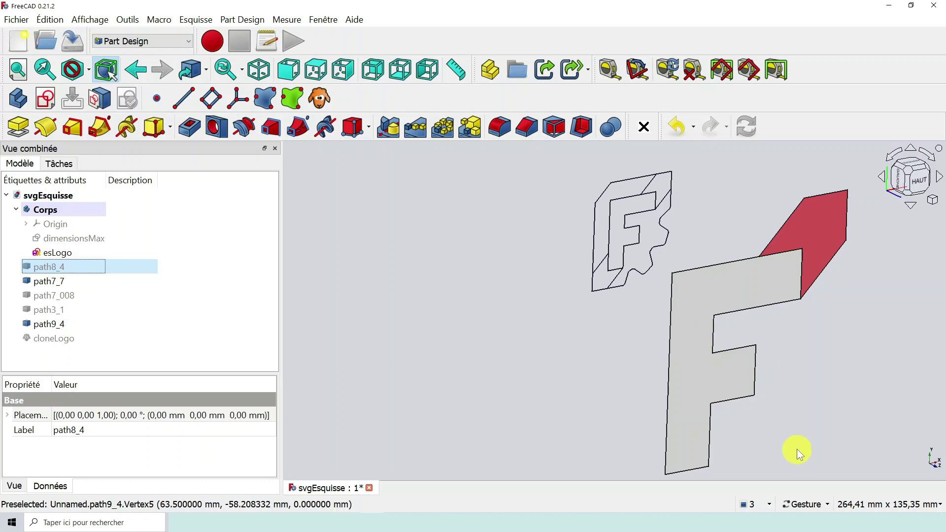
scroll(796, 445, up, 2)
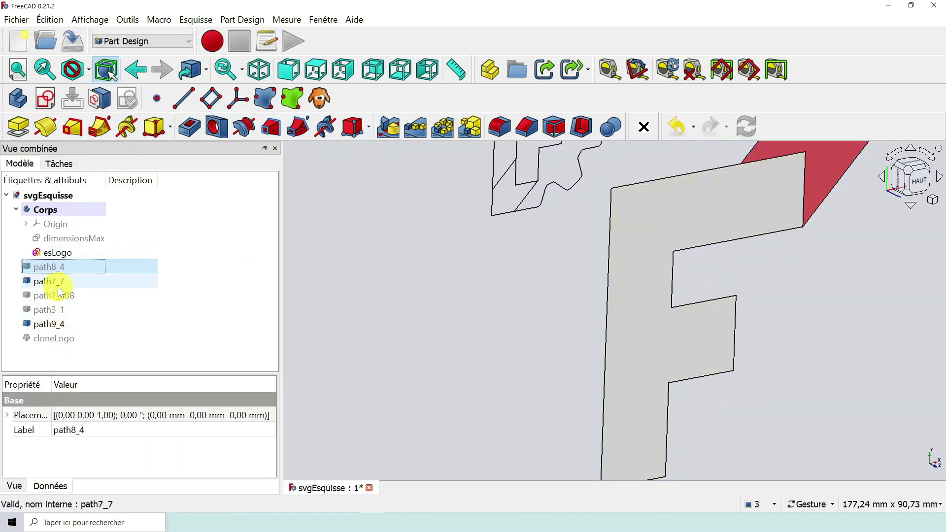
key(space)
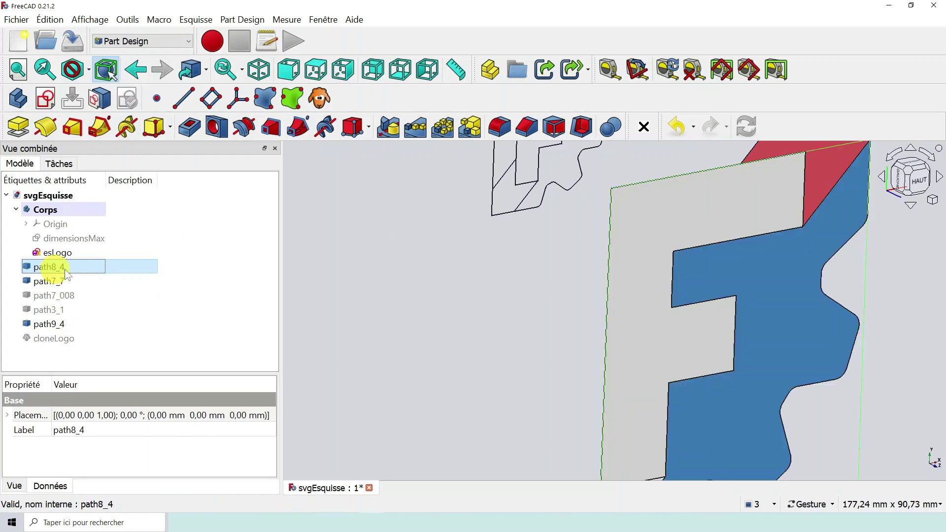
click(59, 326)
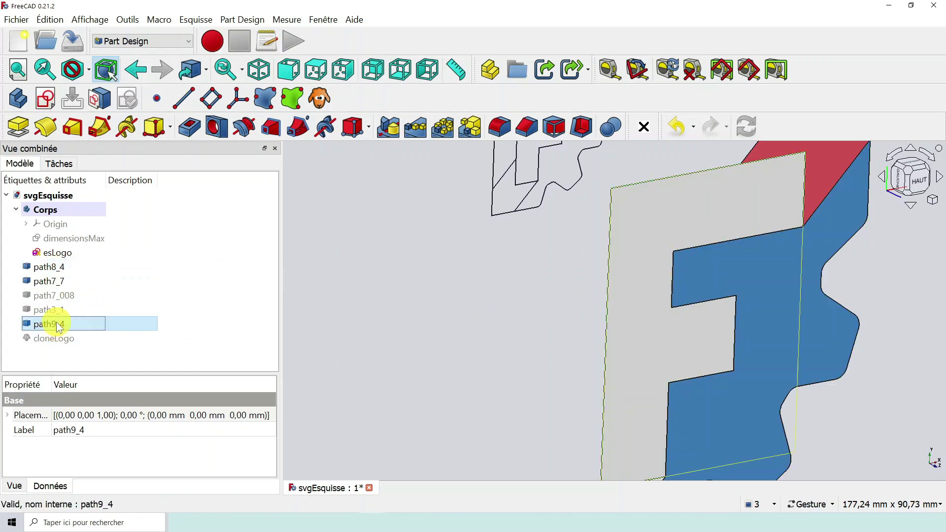
key(space)
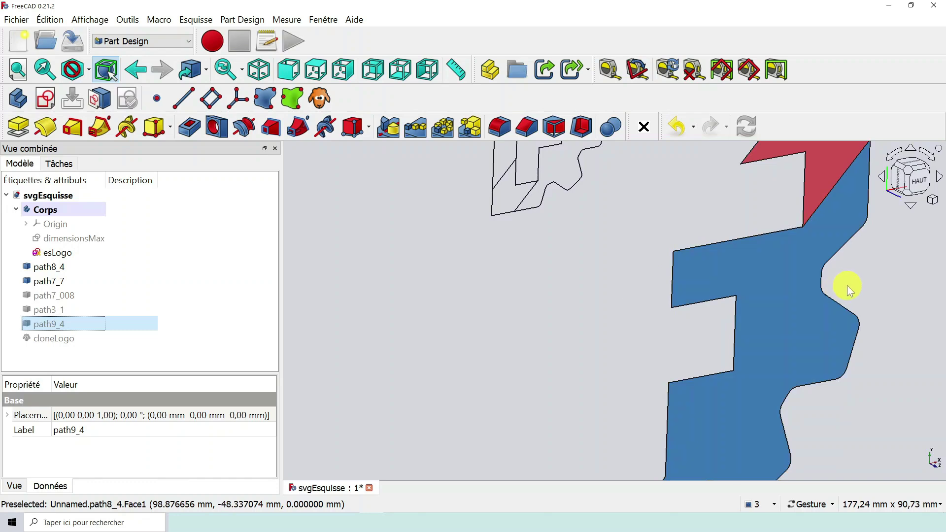
scroll(847, 285, down, 3)
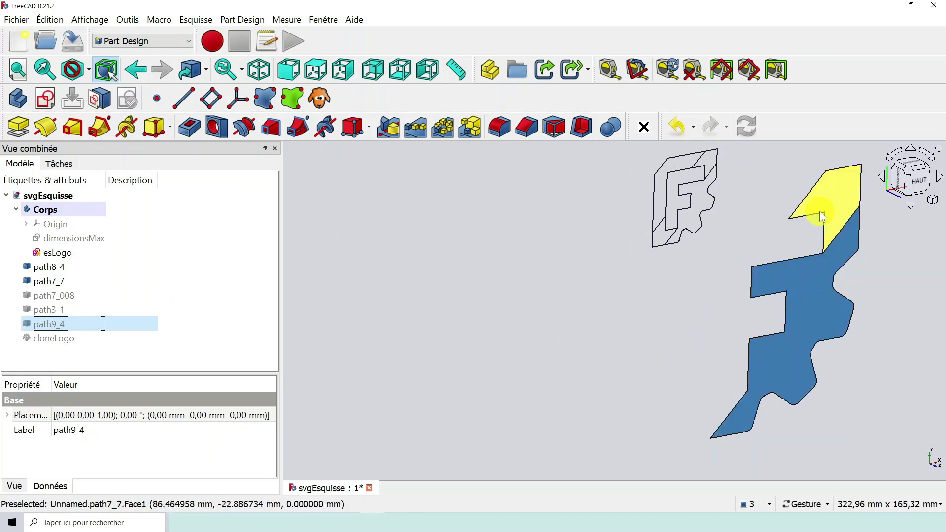
- Go through path8_4, path7_7, path7_008, path3_1 and path9_4 one by one to review the separate imported shapes
click(53, 267)
click(55, 280)
click(55, 295)
click(54, 310)
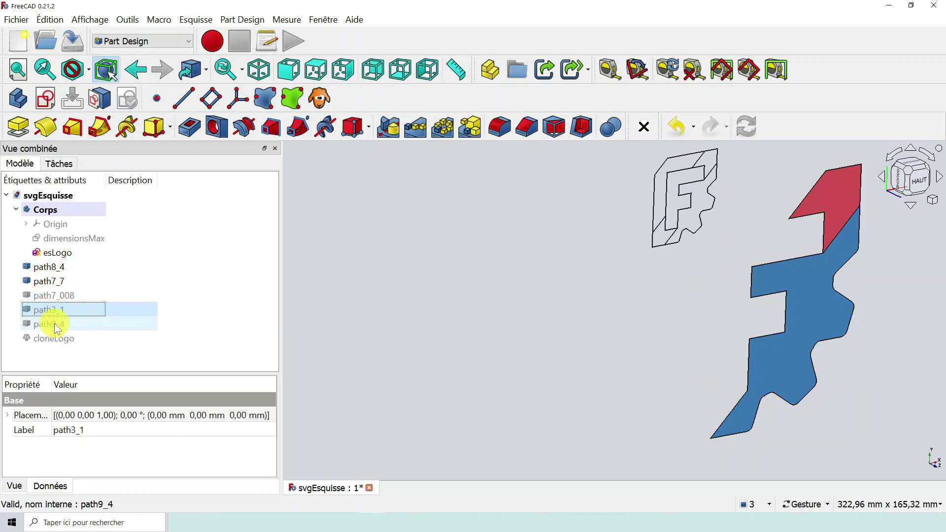
click(54, 323)
click(425, 287)
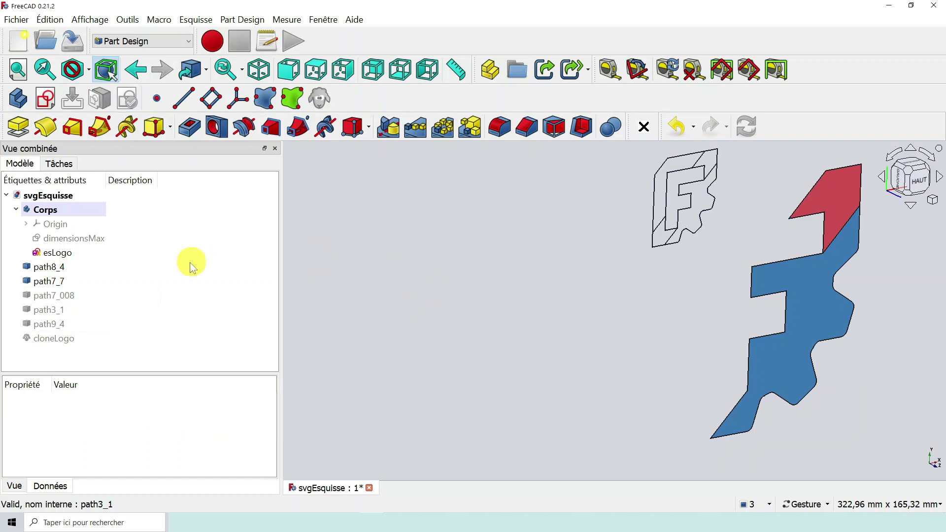
- Hide the imported faces path8_4 and path7_7, leaving only the esLogo sketch displayed
click(46, 267)
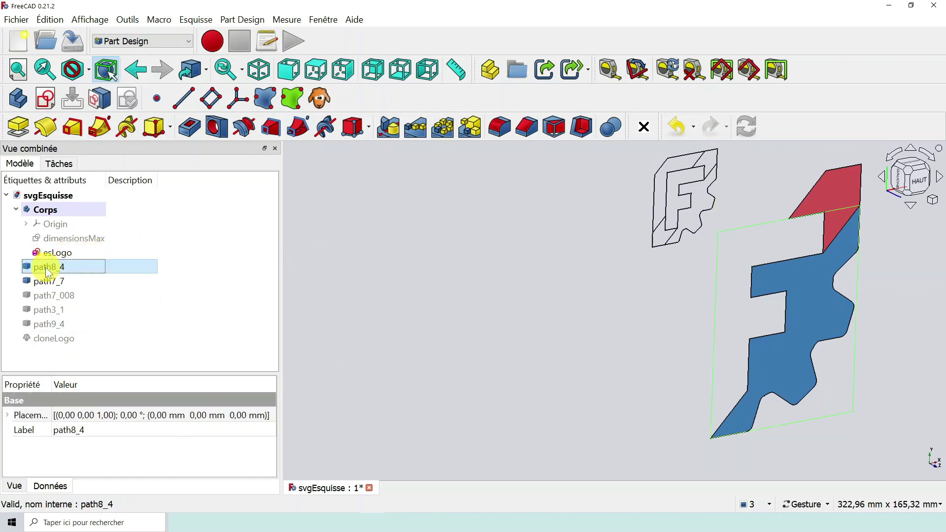
key(space)
click(46, 279)
key(space)
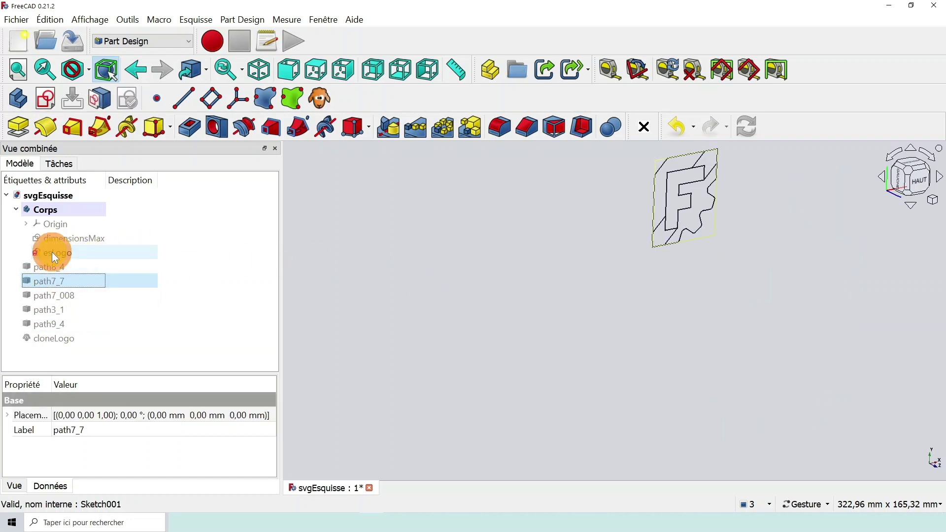
- Edit the esLogo sketch and convert one copy of each of the four diagonal dividing edges to construction geometry
double_click(52, 252)
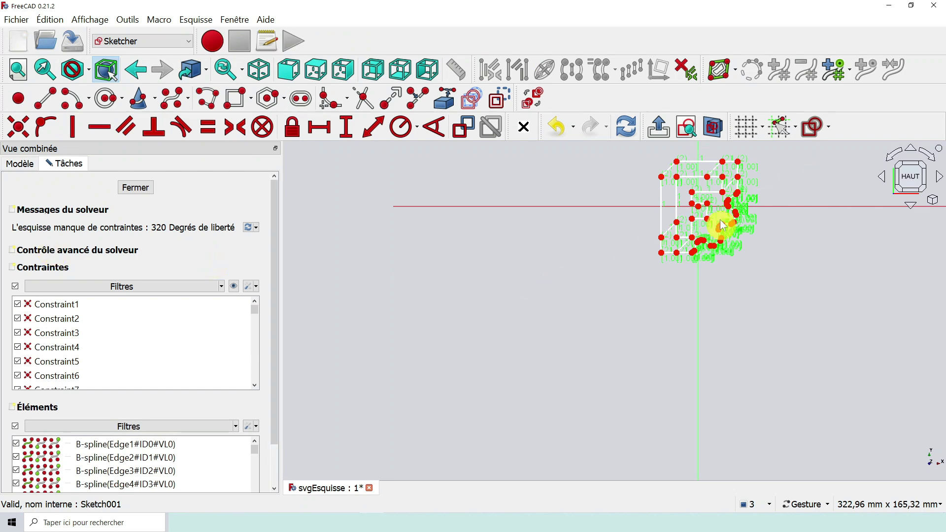
scroll(714, 196, up, 4)
scroll(827, 275, up, 2)
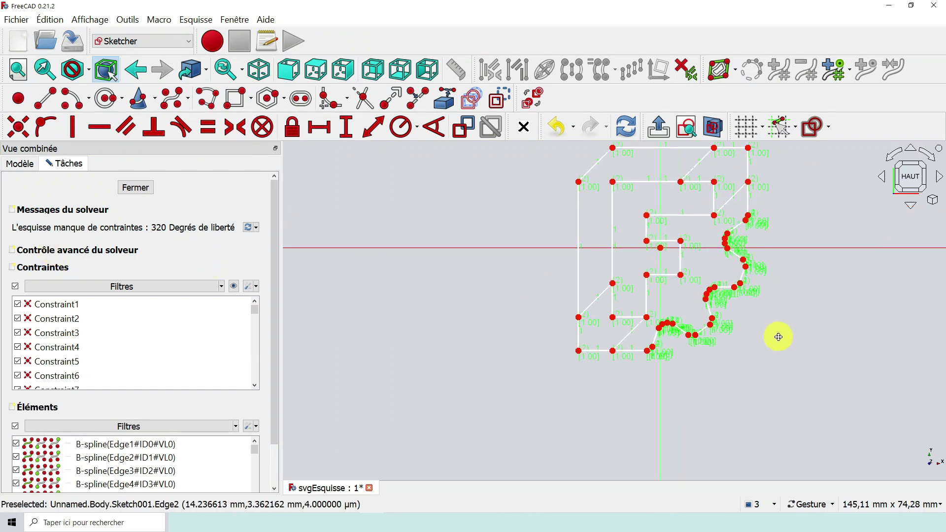
scroll(640, 311, up, 2)
scroll(640, 315, down, 1)
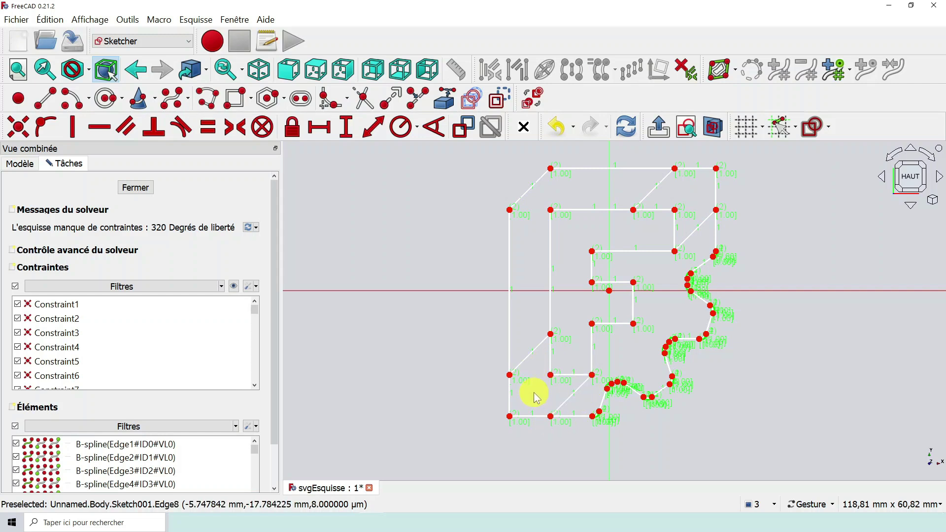
click(654, 192)
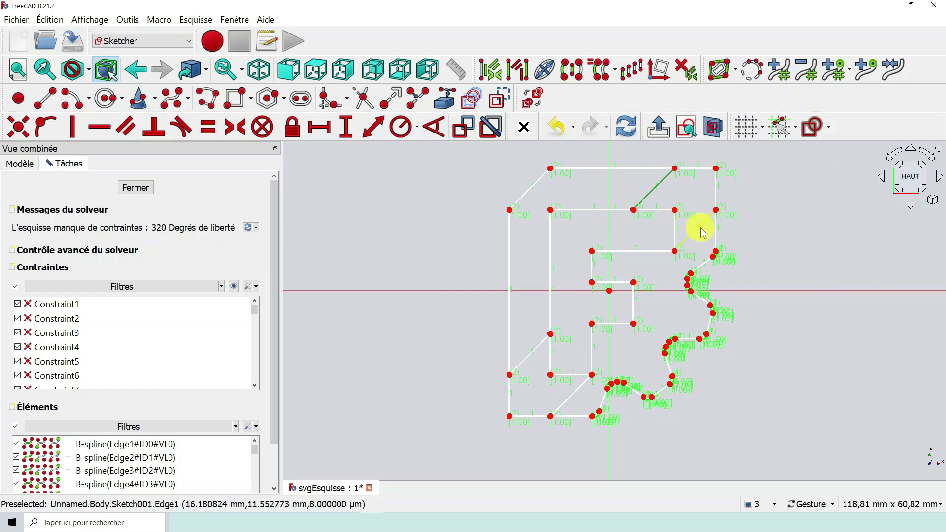
click(695, 230)
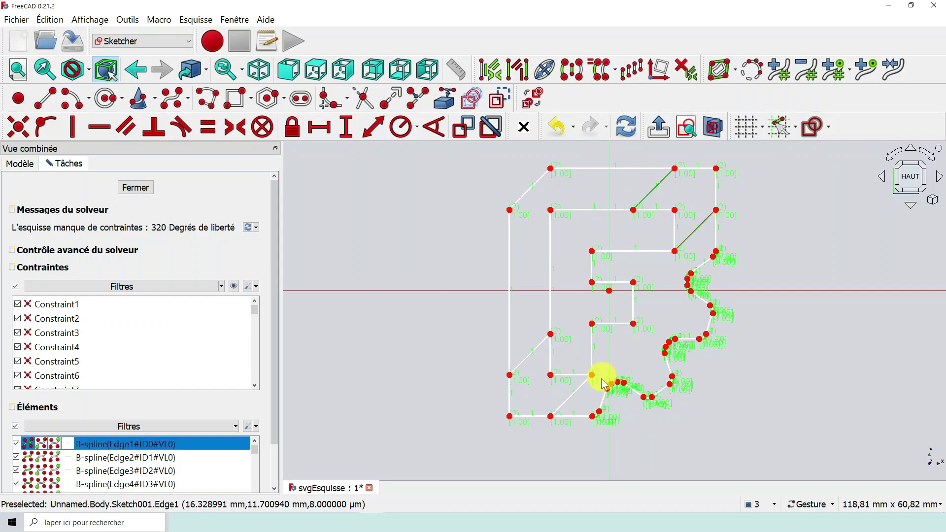
click(570, 395)
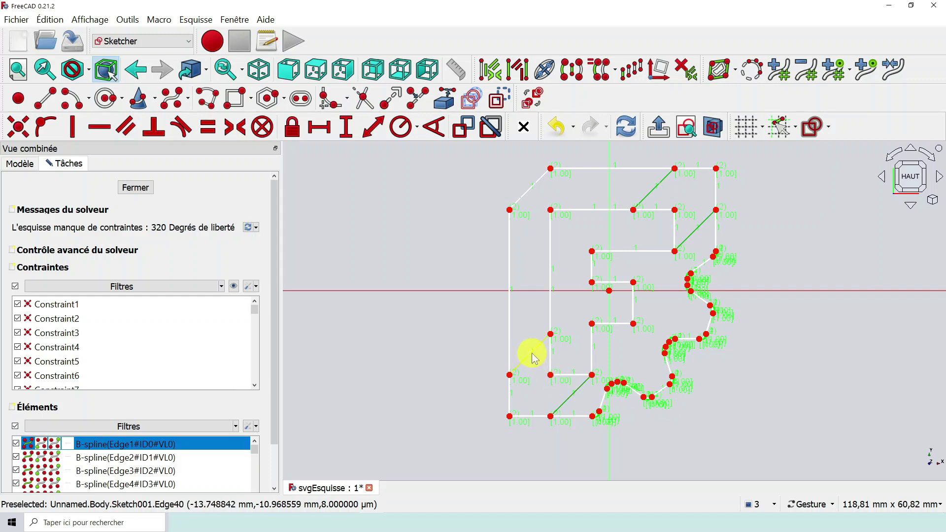
click(529, 355)
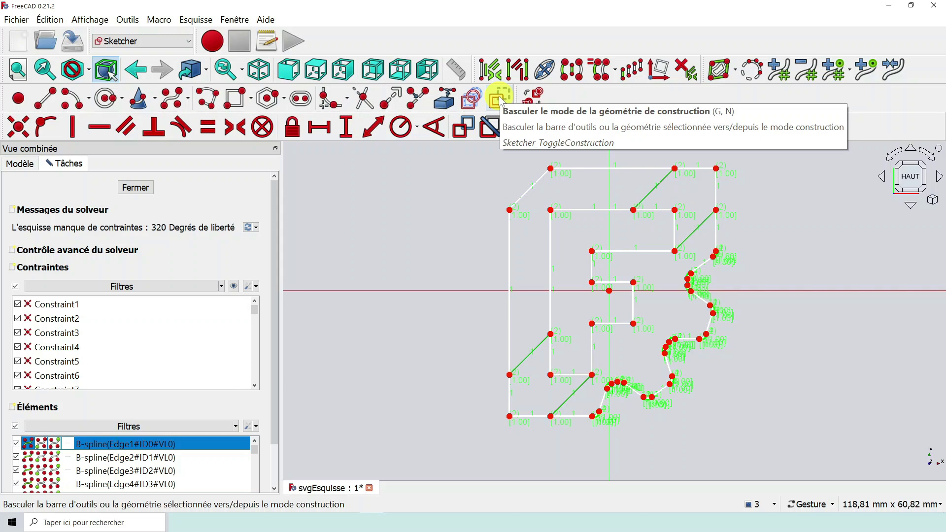
click(499, 98)
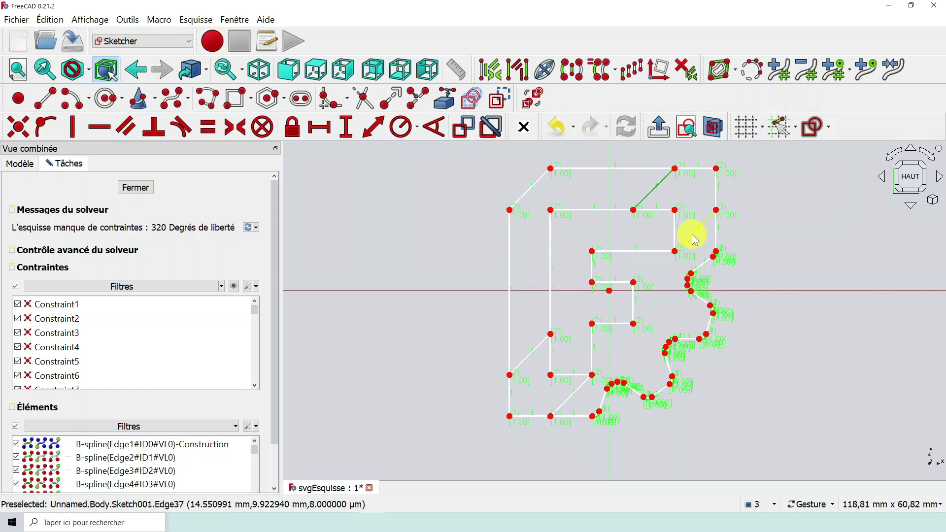
- Convert the duplicate edges overlapping the four diagonals to construction geometry as well
click(530, 356)
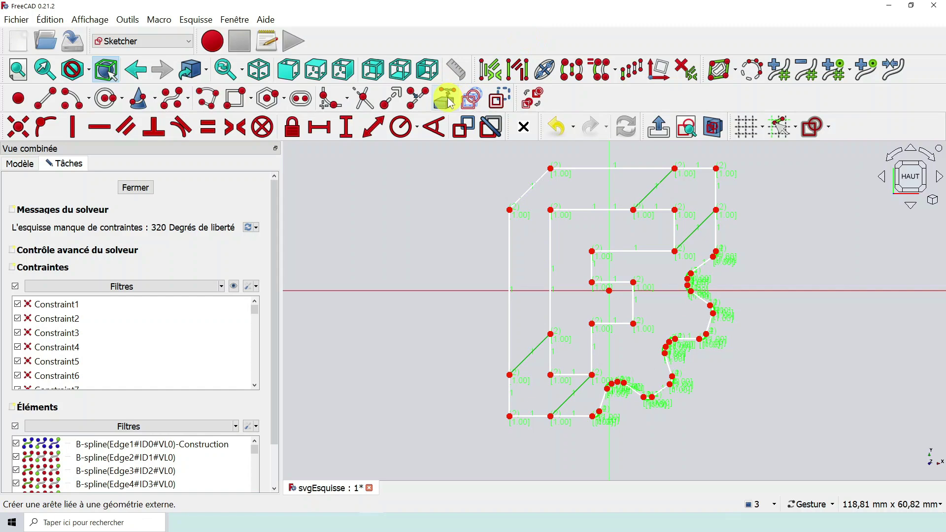
click(501, 101)
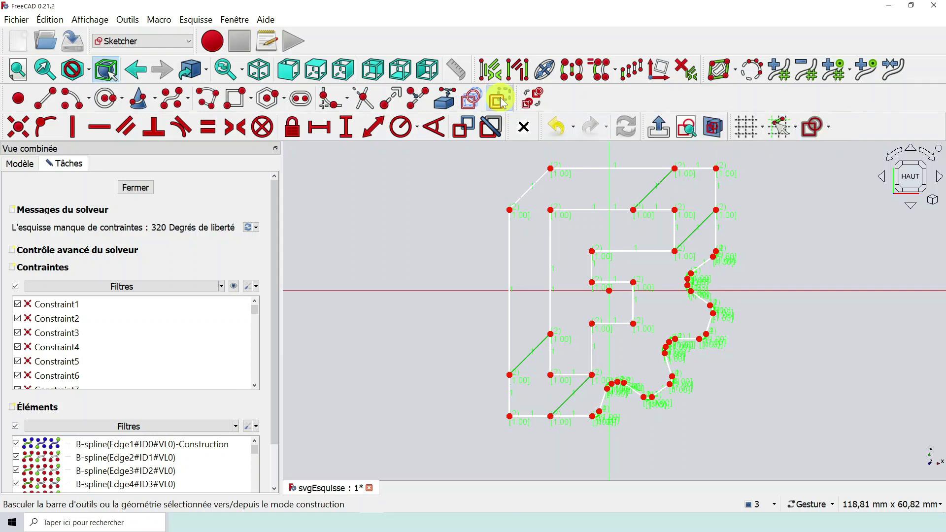
click(773, 223)
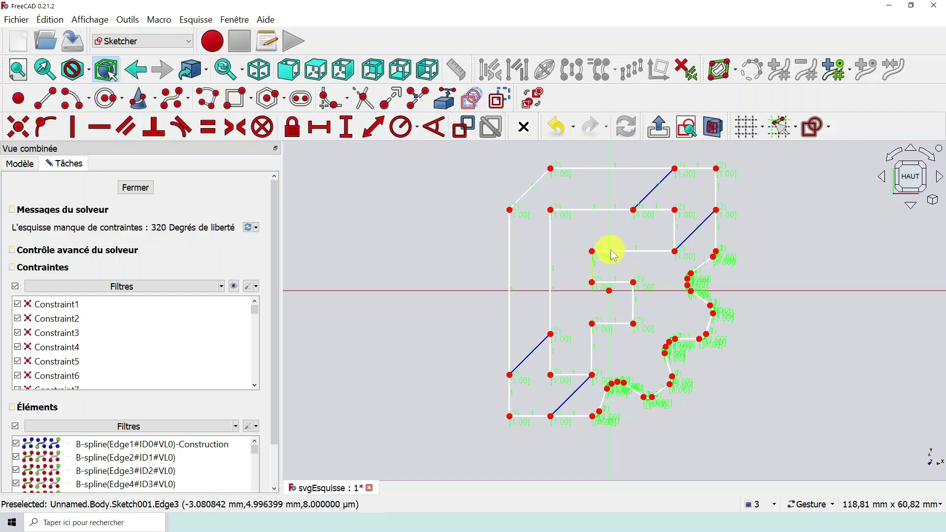
- Convert one copy of every doubled edge around the inner F outline to construction geometry and close the sketch
click(596, 210)
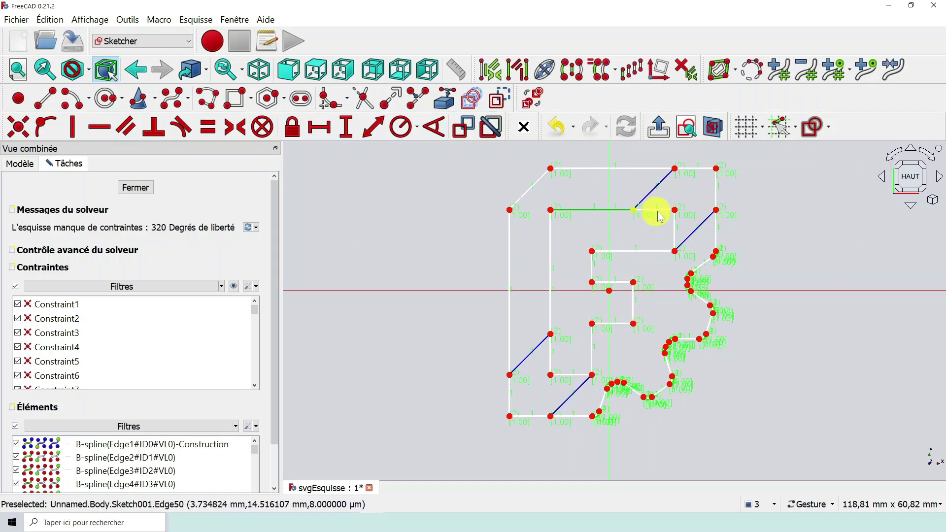
click(673, 221)
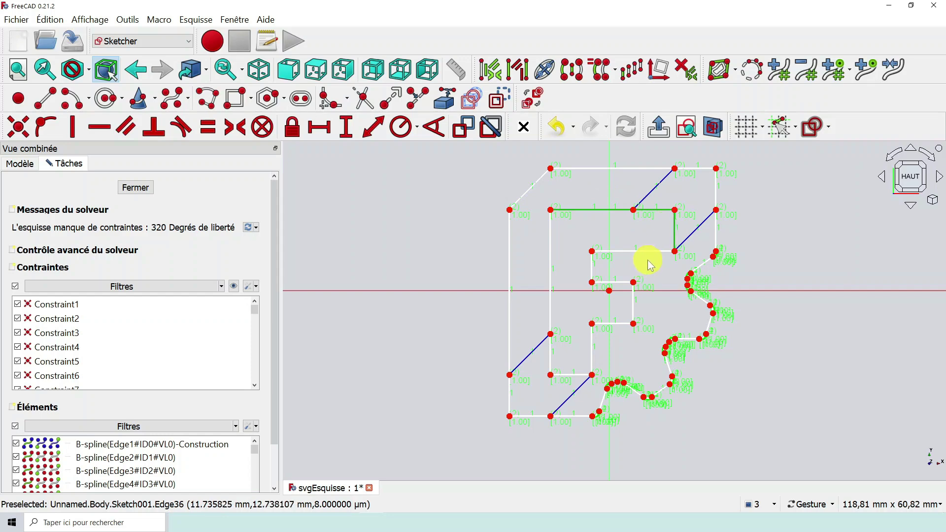
click(593, 269)
click(623, 284)
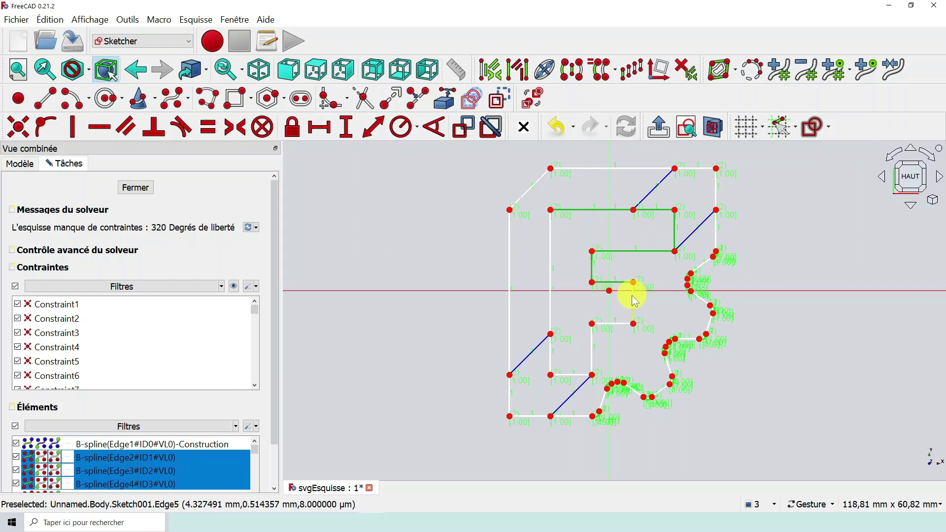
click(634, 301)
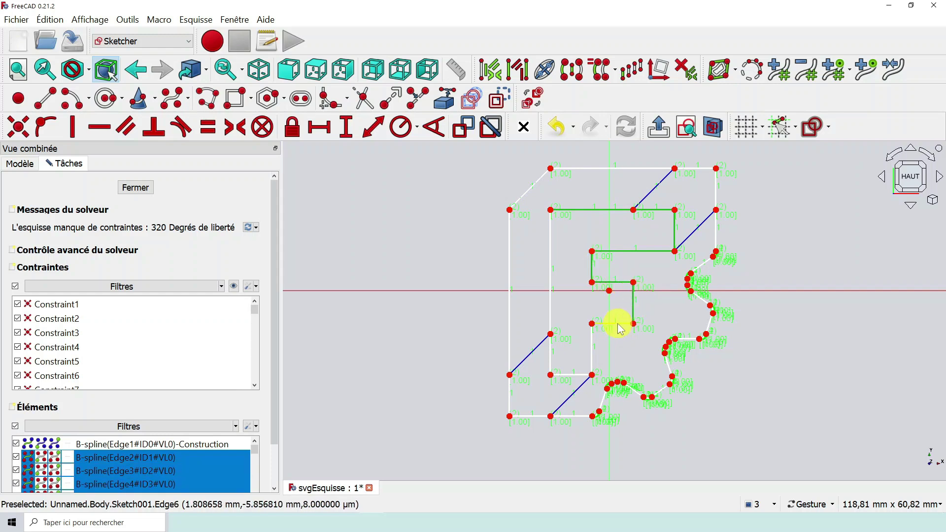
click(617, 324)
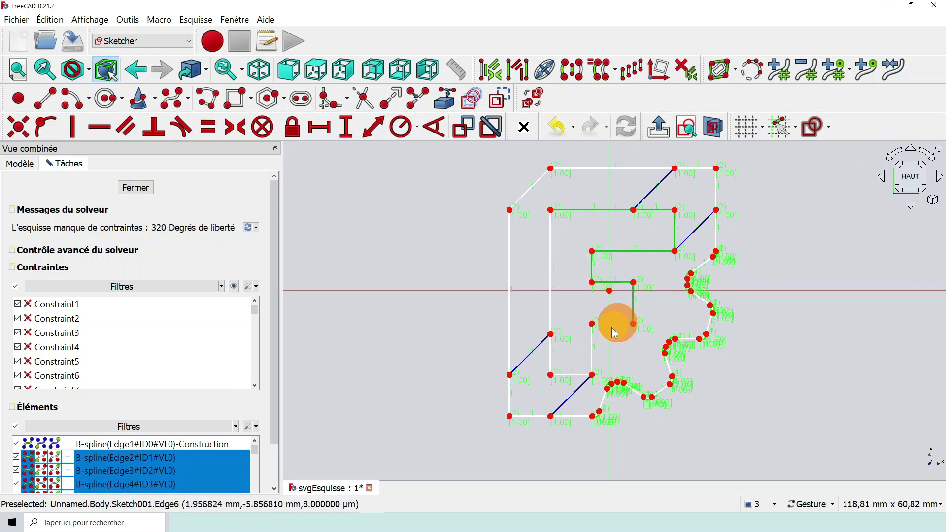
click(573, 370)
click(570, 377)
click(550, 359)
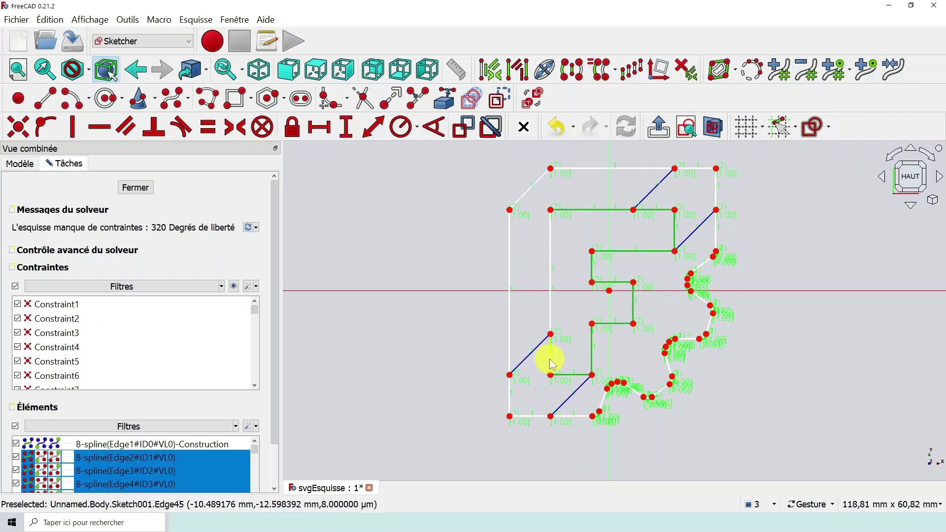
click(551, 309)
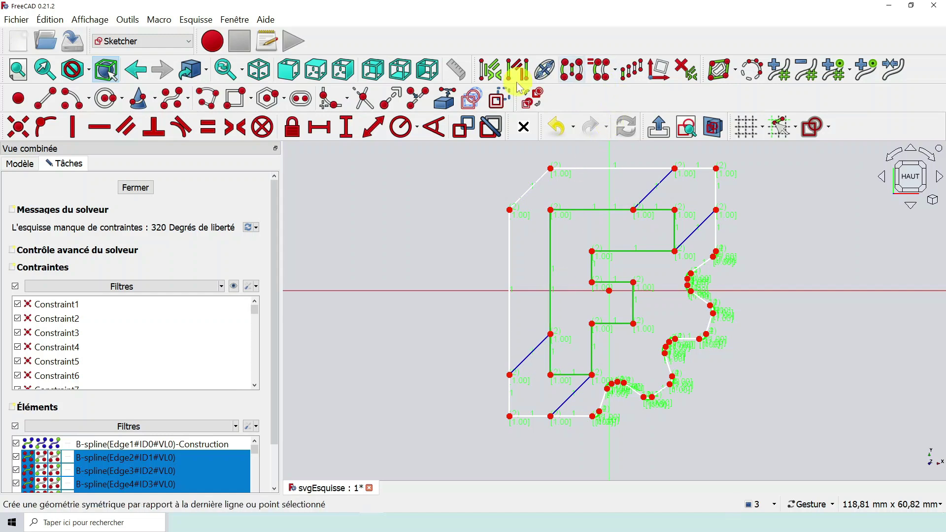
click(500, 100)
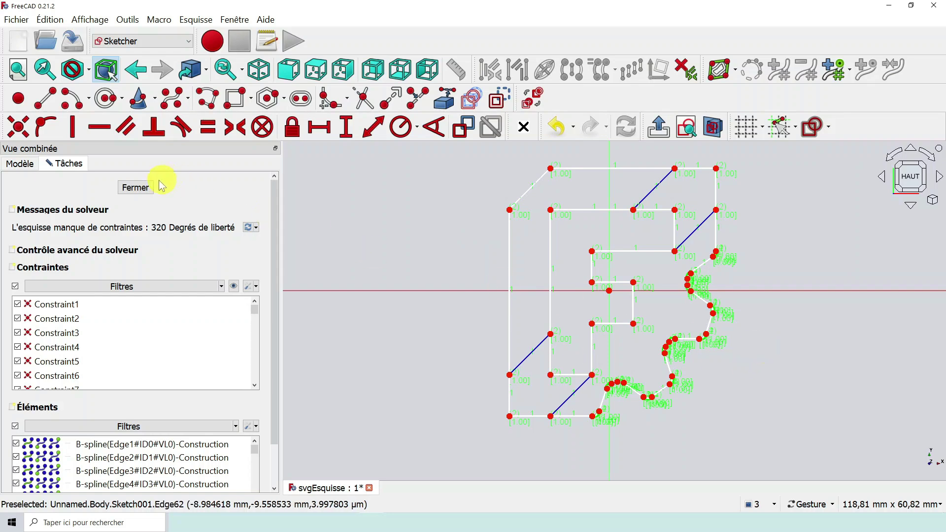
click(146, 189)
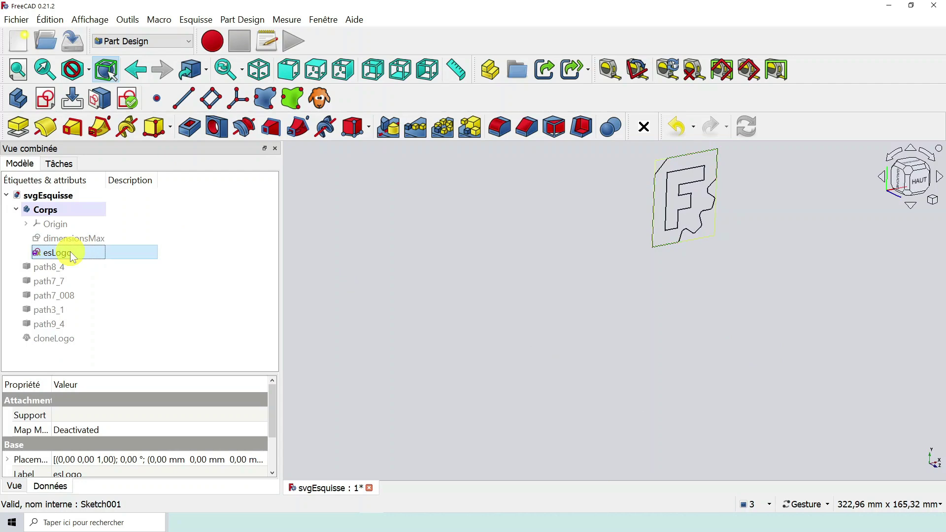
- Pad the esLogo sketch by 10 mm along the sketch normal
click(24, 133)
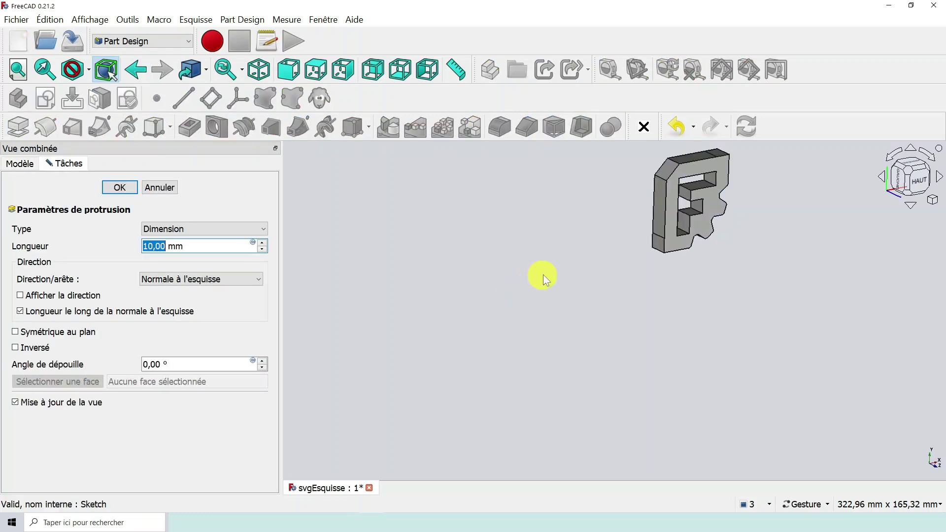
drag(769, 287, 710, 302)
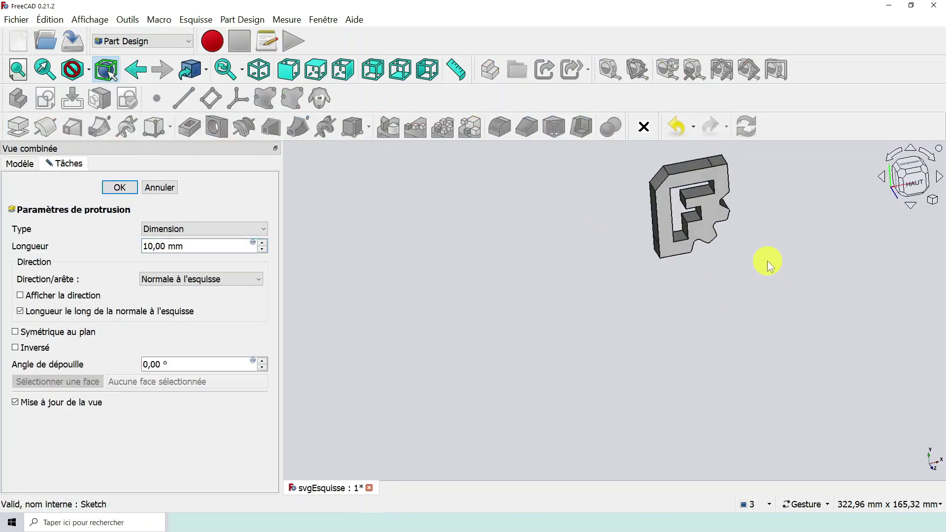
drag(767, 261, 603, 286)
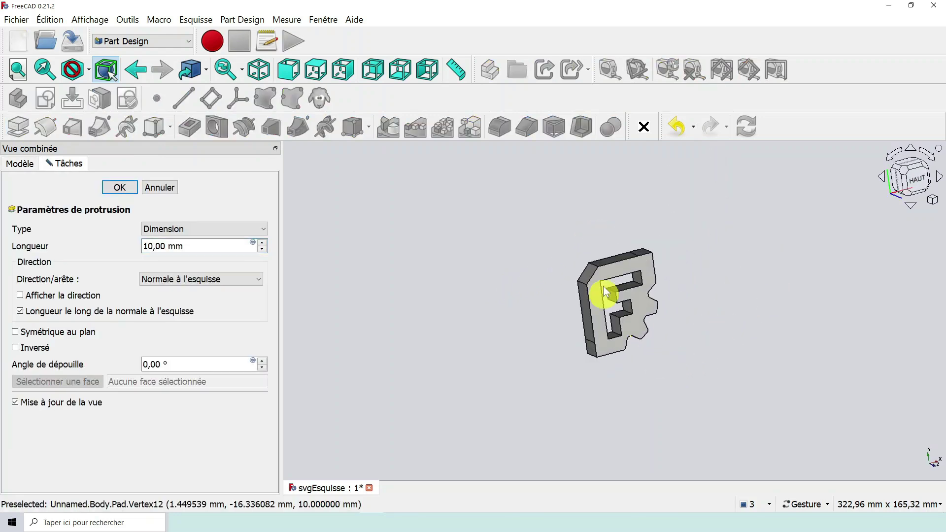
scroll(603, 290, up, 2)
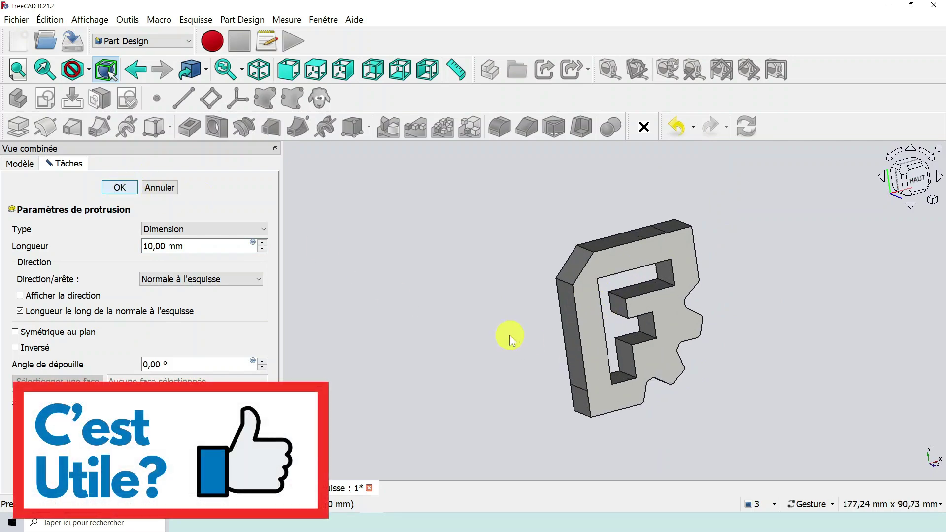
key(Return)
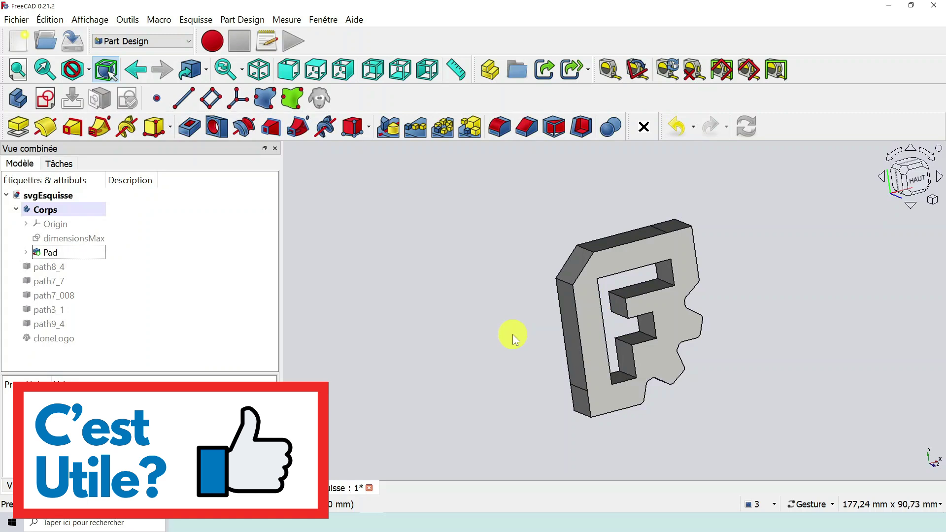
drag(512, 334, 747, 382)
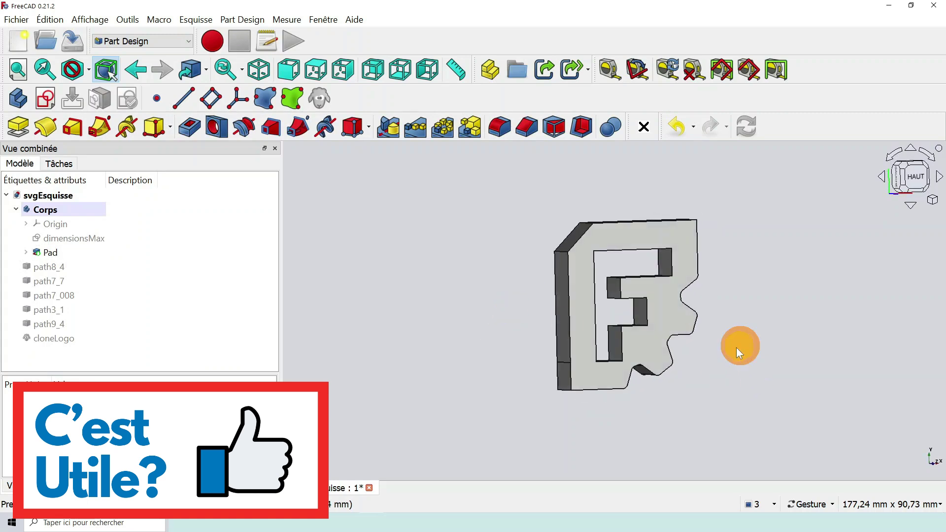
drag(735, 345, 619, 373)
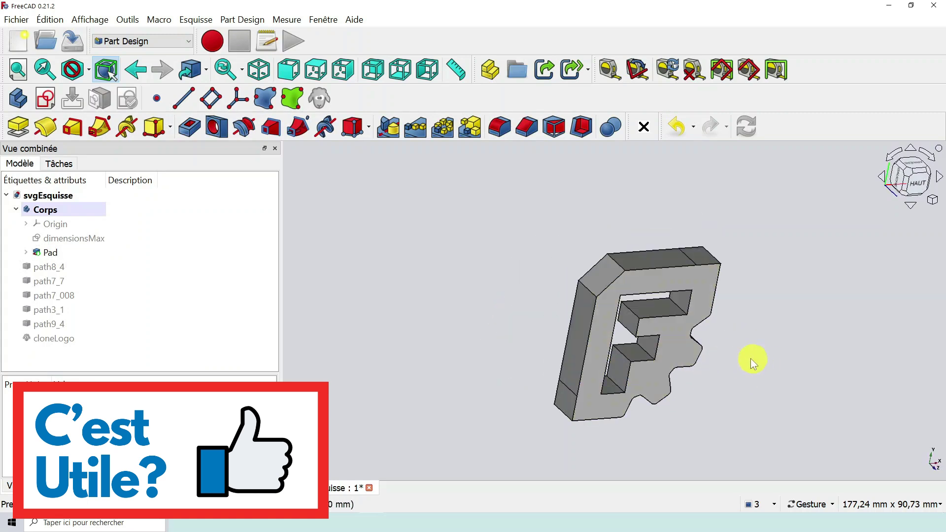
drag(749, 359, 749, 335)
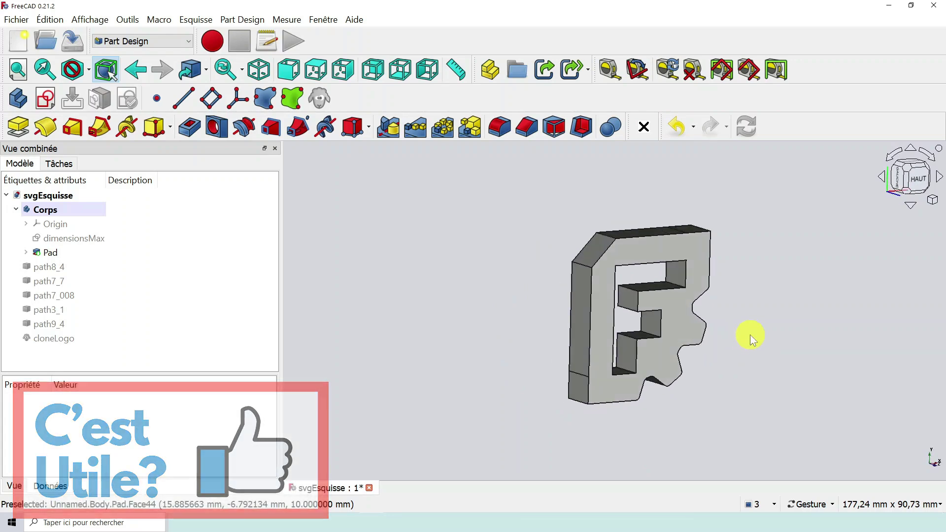
drag(738, 372, 646, 349)
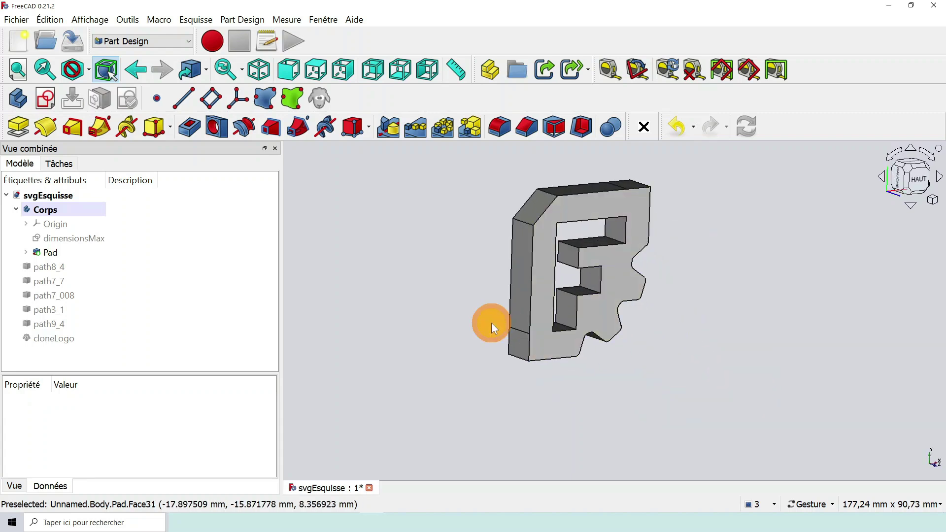
drag(490, 323, 575, 346)
drag(648, 333, 714, 370)
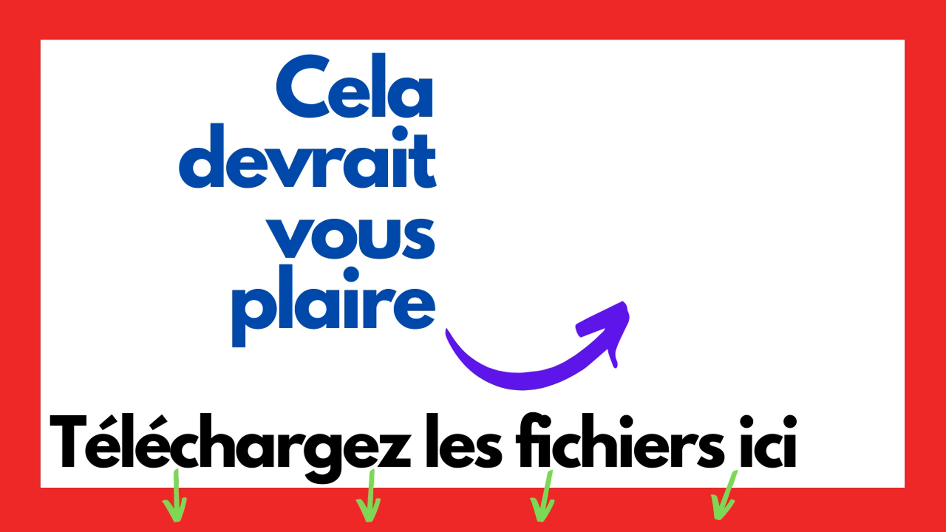